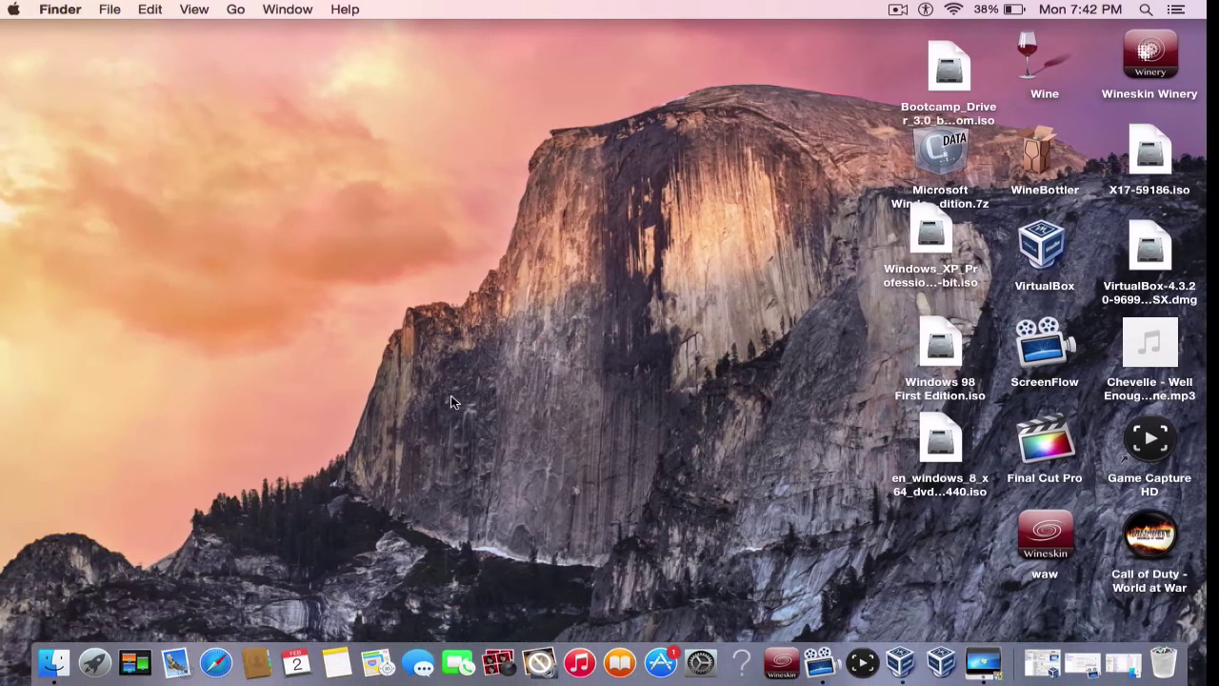
Switch to the running Windows 7 virtual machine and examine the contents of its local disk (C:).
{"action": "key", "text": "ctrl+Right"}
{"action": "key", "text": "ctrl+Left"}
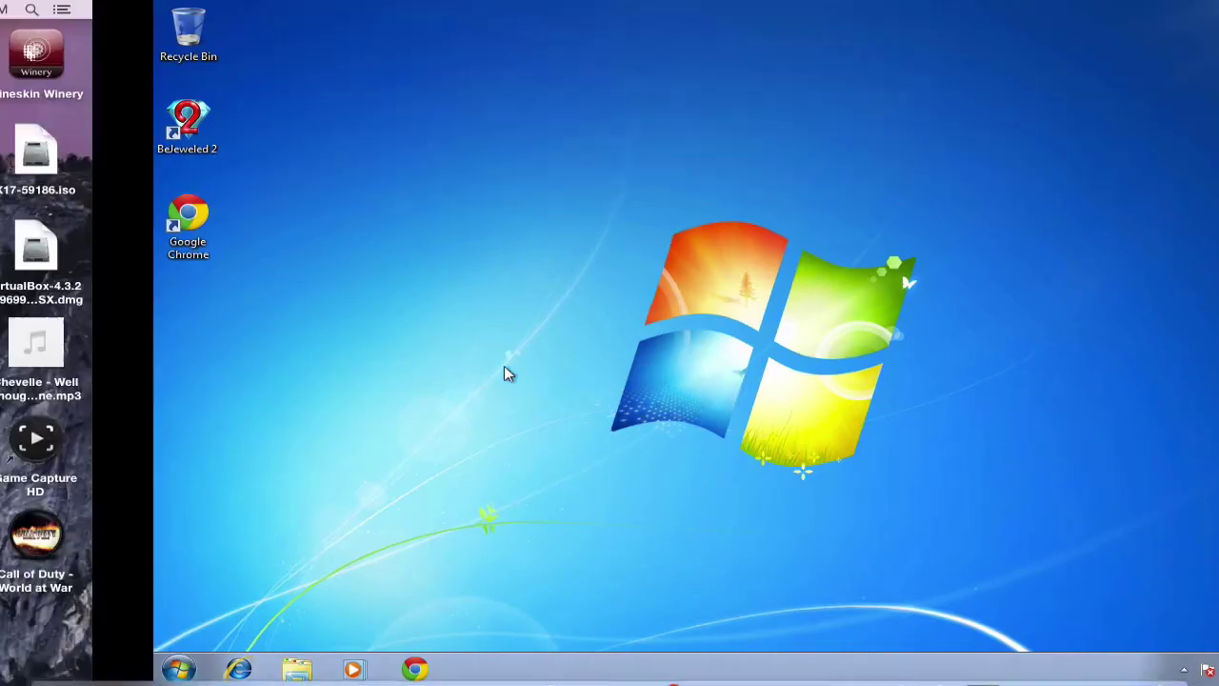
{"action": "key", "text": "ctrl+Right"}
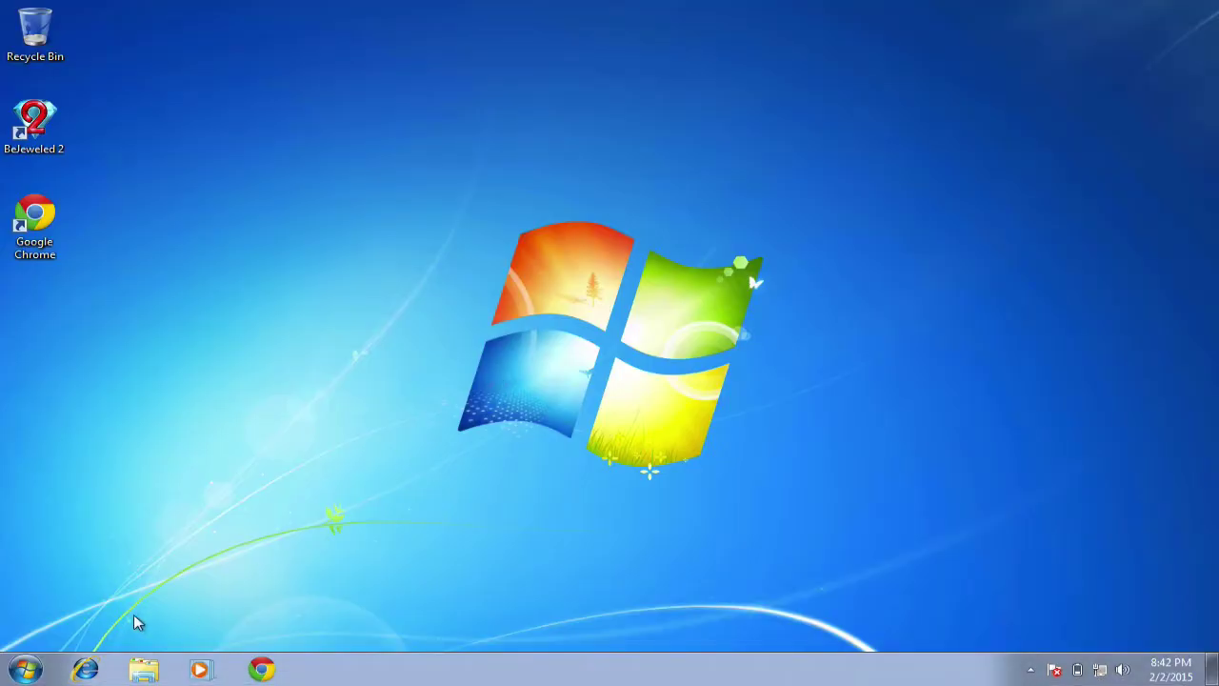
{"action": "left_click", "coordinate": [25, 669]}
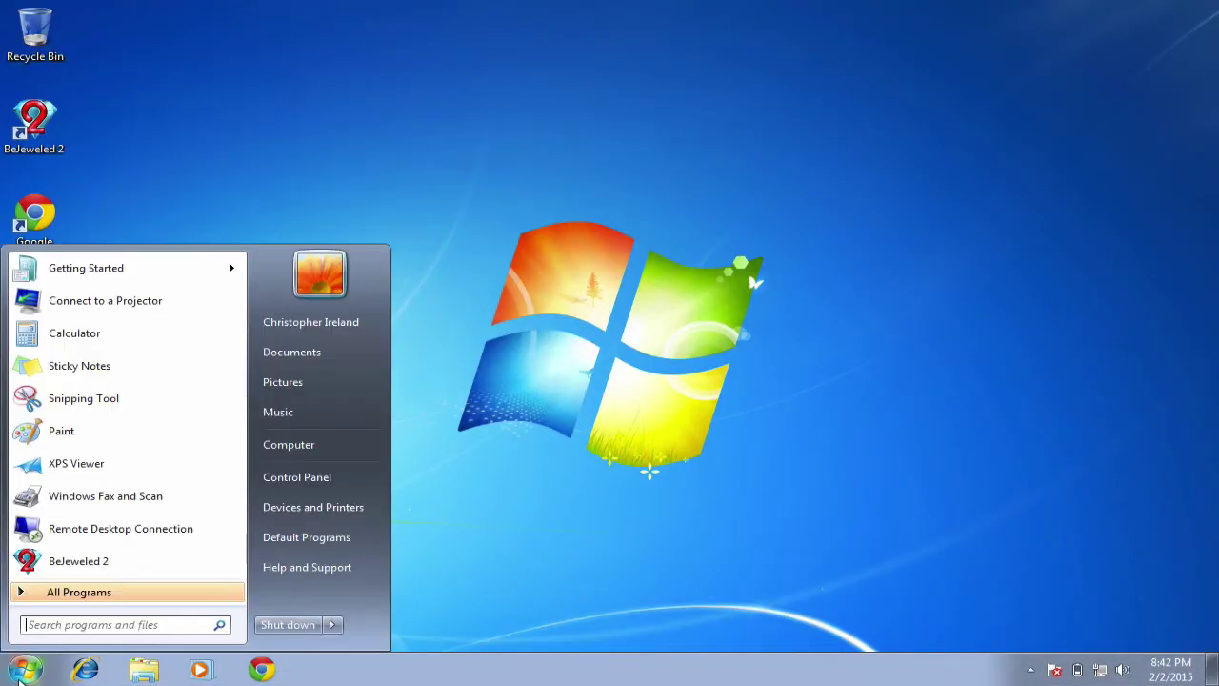
{"action": "left_click", "coordinate": [324, 445]}
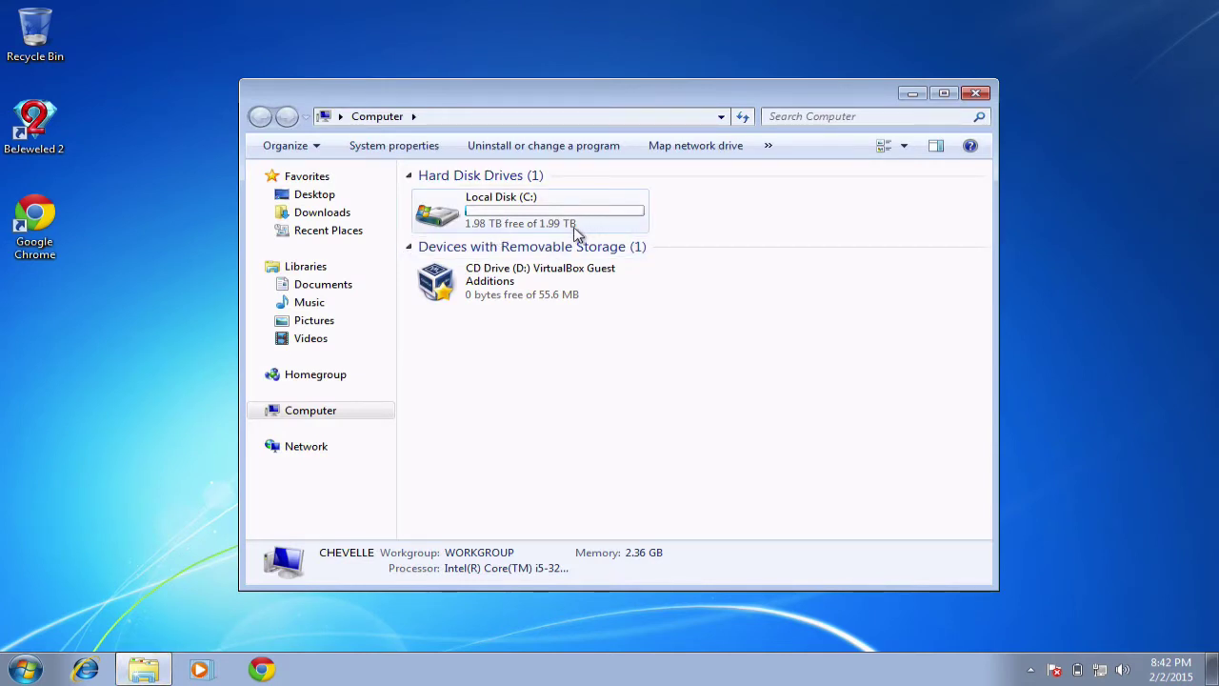
{"action": "double_click", "coordinate": [575, 232]}
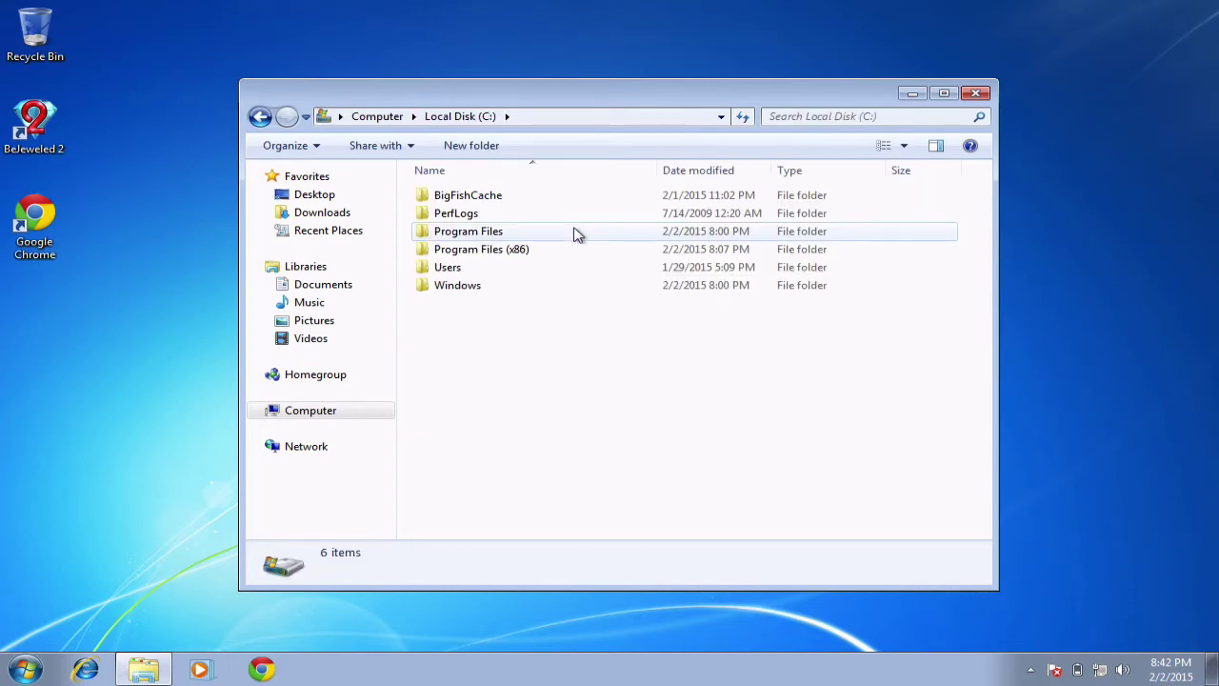
{"action": "left_click", "coordinate": [972, 99]}
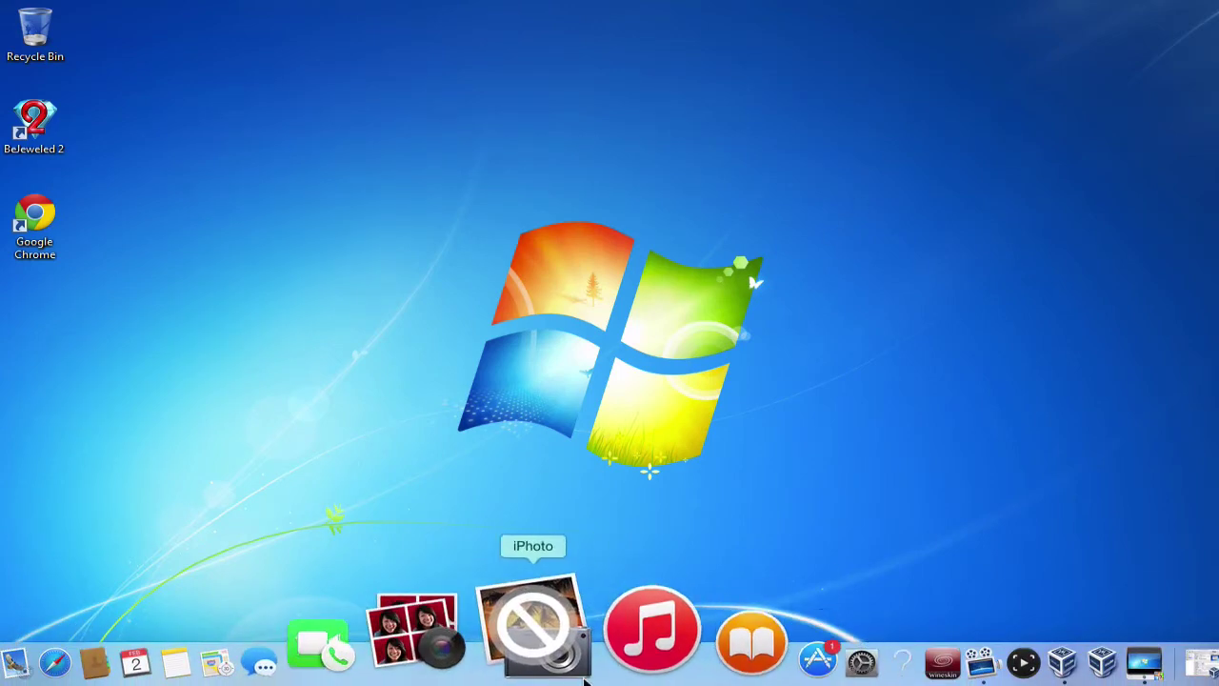
Return to the Mac desktop and bring up the VirtualBox Manager.
{"action": "key", "text": "ctrl+Left"}
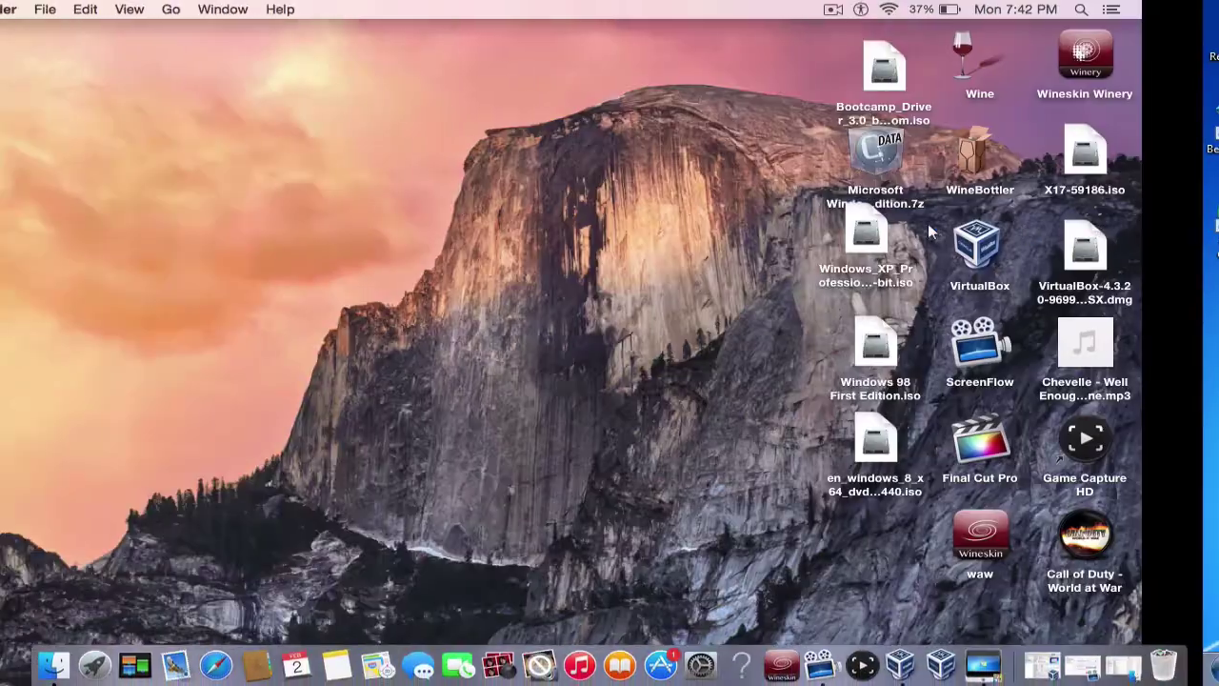
{"action": "mouse_move", "coordinate": [1137, 356]}
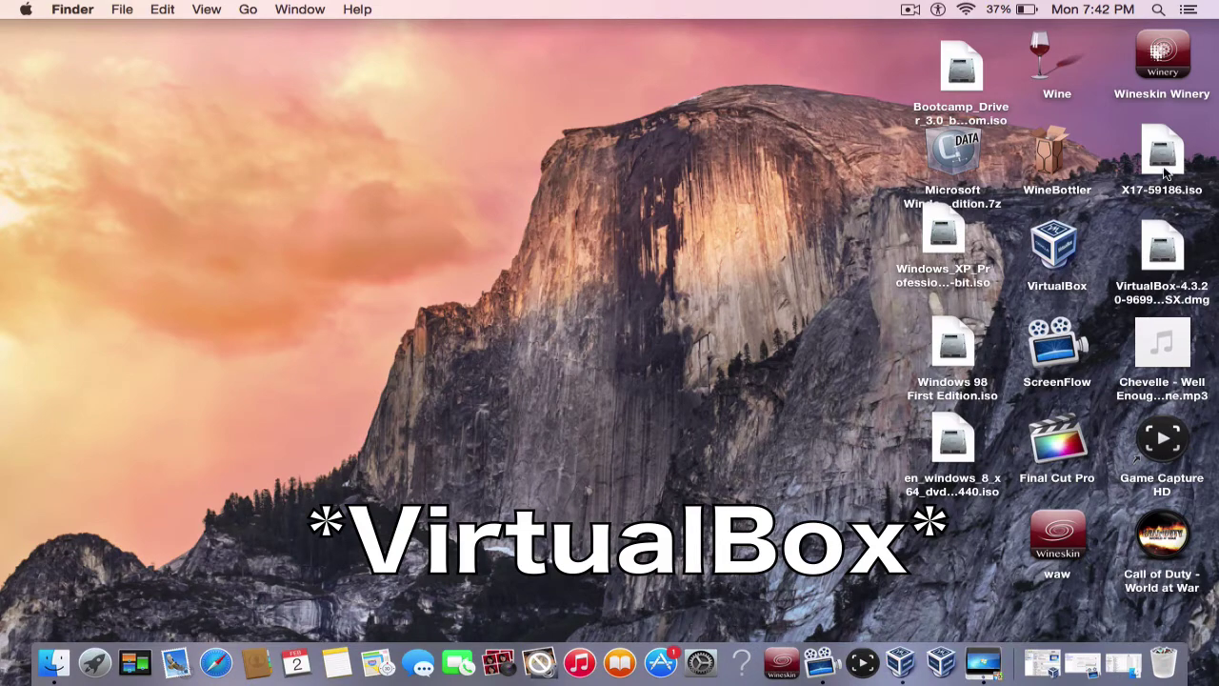
{"action": "left_click", "coordinate": [929, 662]}
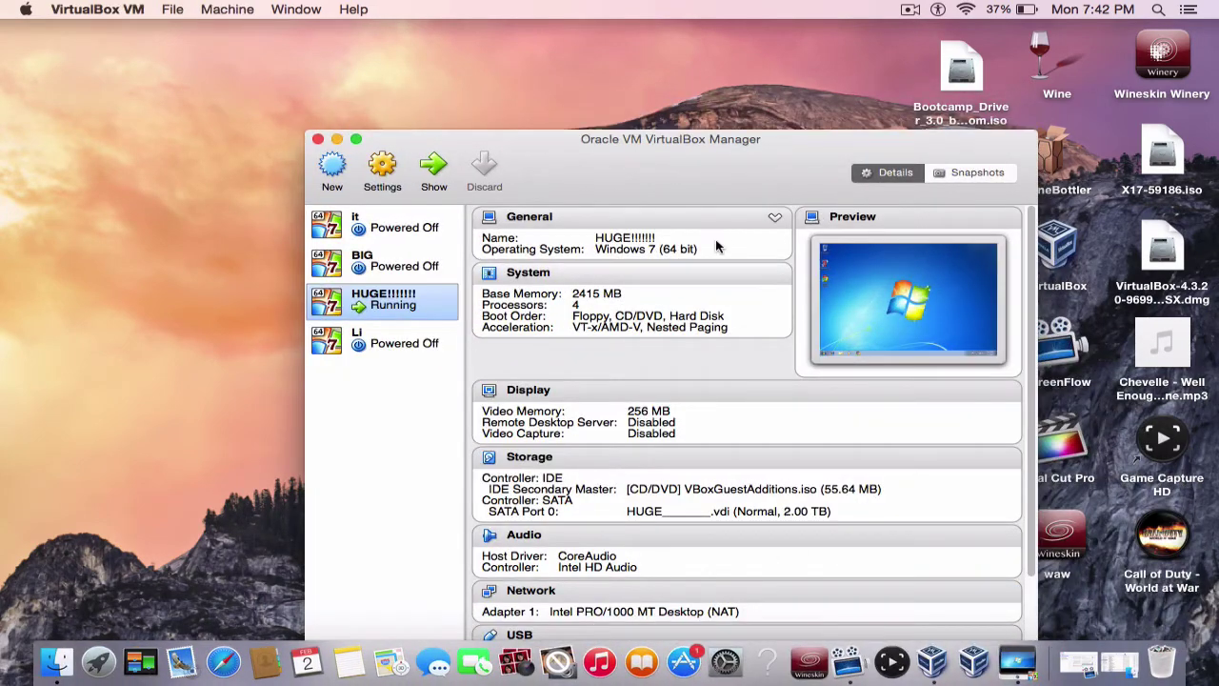
Switch back to the running Windows 7 machine and view the guest system's shutdown options without choosing one.
{"action": "left_click", "coordinate": [1067, 657]}
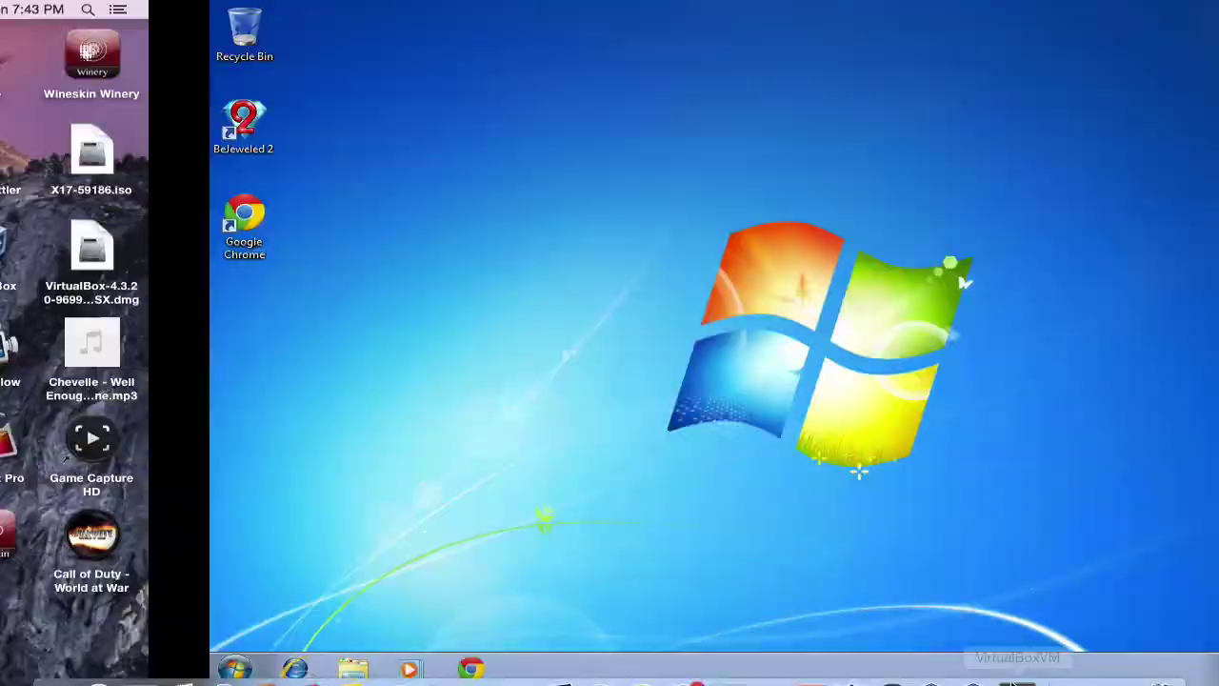
{"action": "left_click", "coordinate": [28, 670]}
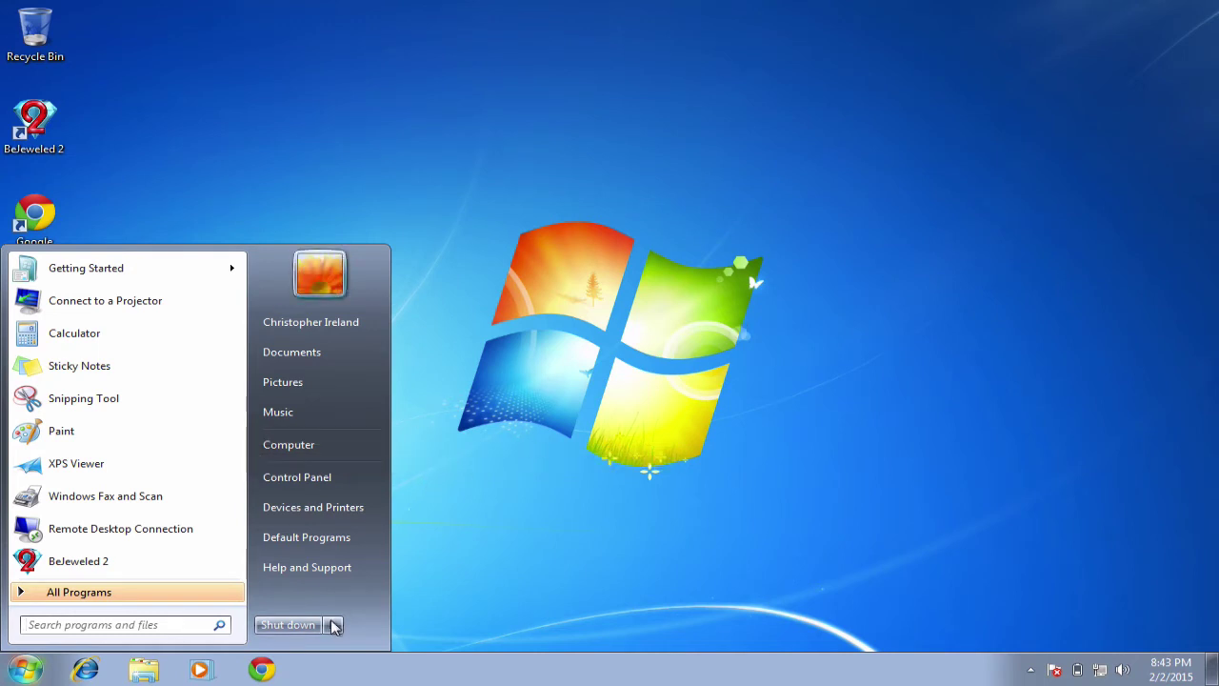
{"action": "mouse_move", "coordinate": [331, 625]}
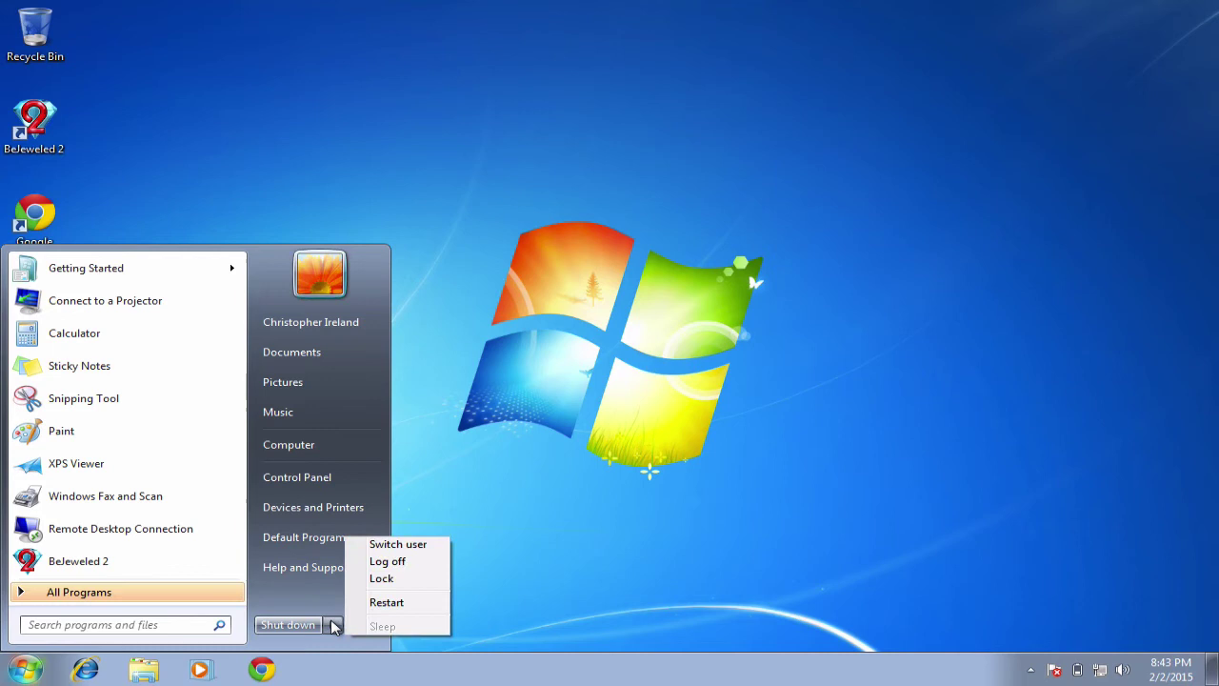
{"action": "left_click", "coordinate": [430, 403]}
Quit the running virtual machine with its machine state saved, check the saving progress, and return to the VirtualBox Manager.
{"action": "mouse_move", "coordinate": [234, 8]}
{"action": "left_click", "coordinate": [113, 12]}
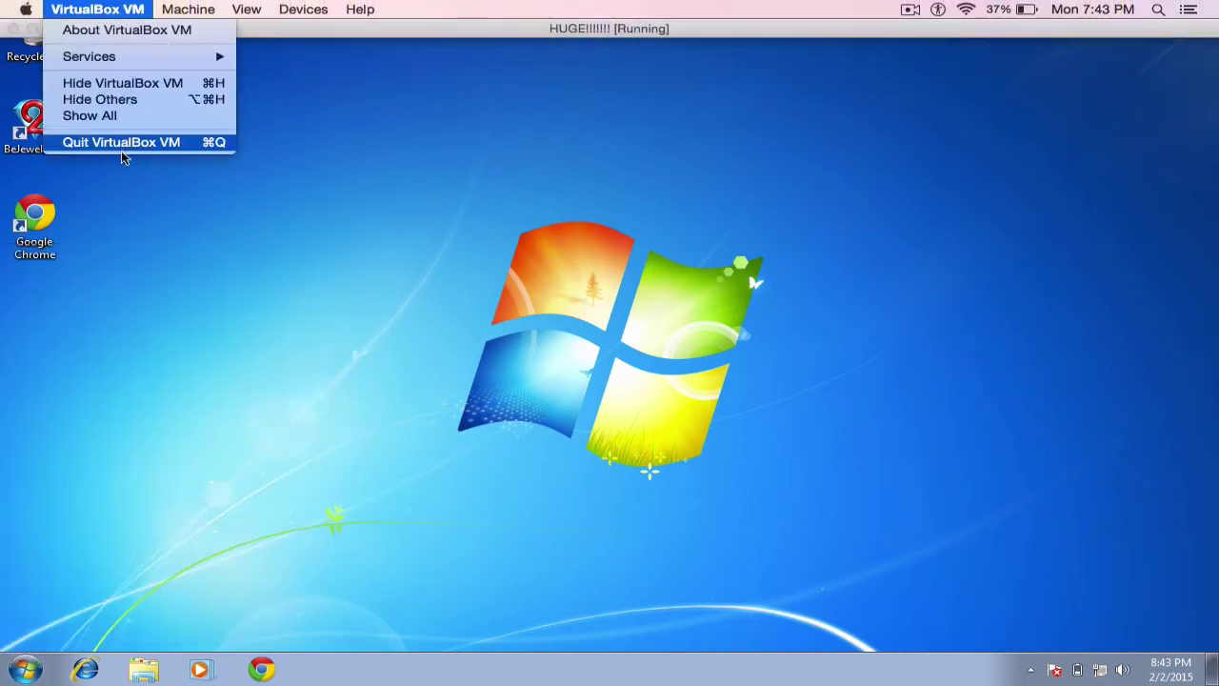
{"action": "left_click", "coordinate": [144, 144]}
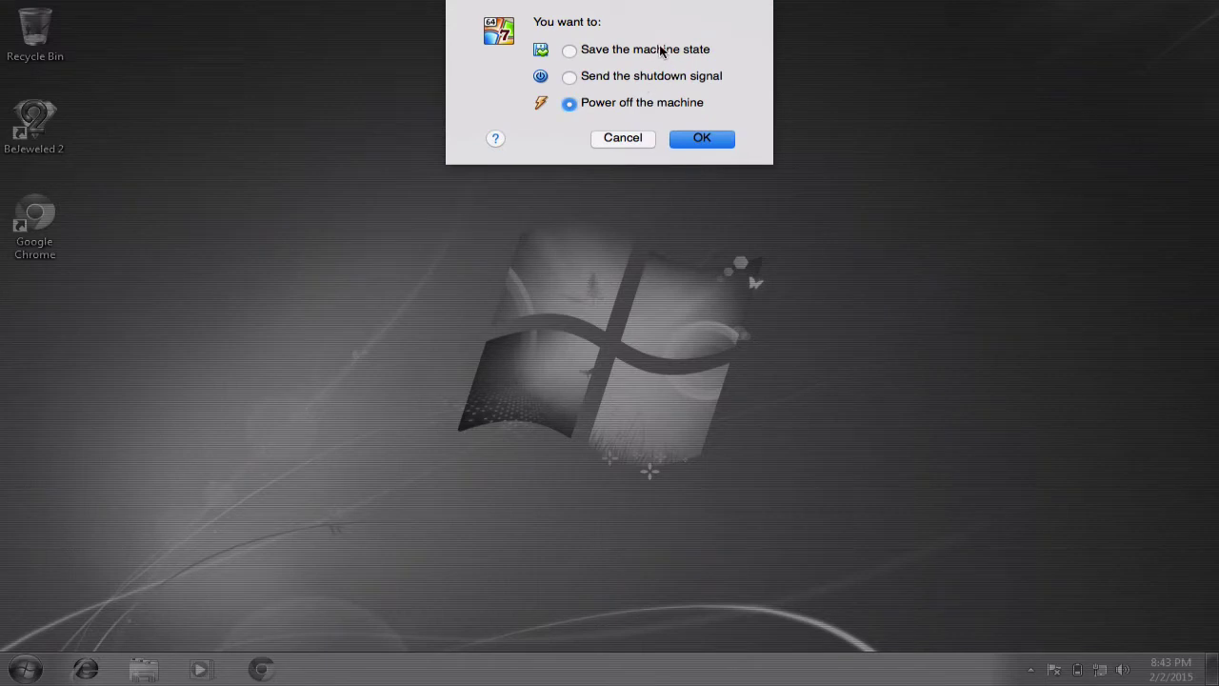
{"action": "left_click", "coordinate": [660, 49]}
{"action": "left_click", "coordinate": [702, 138]}
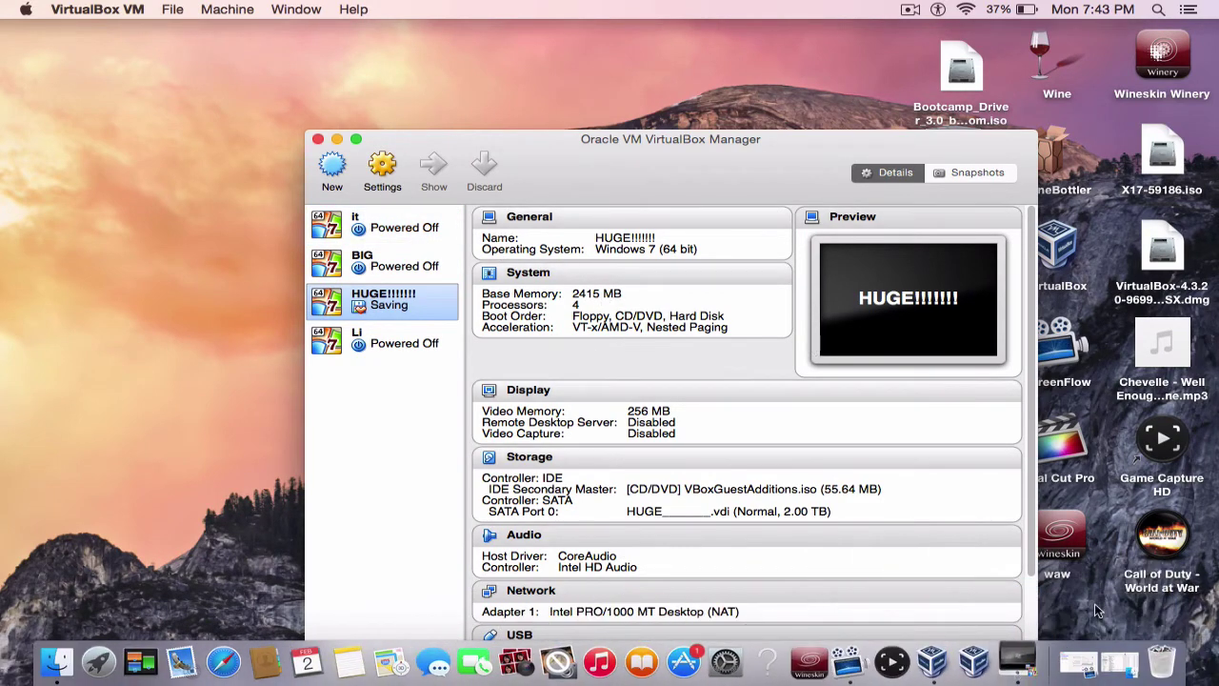
{"action": "left_click", "coordinate": [1015, 658]}
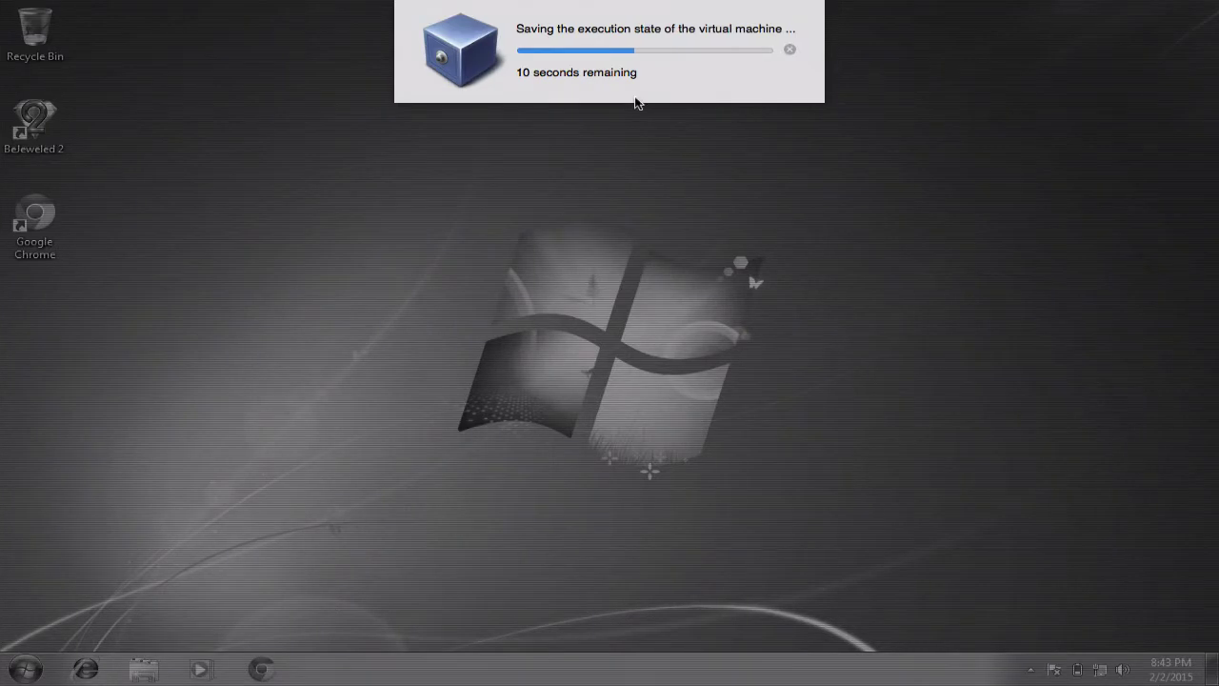
{"action": "key", "text": "ctrl+Left"}
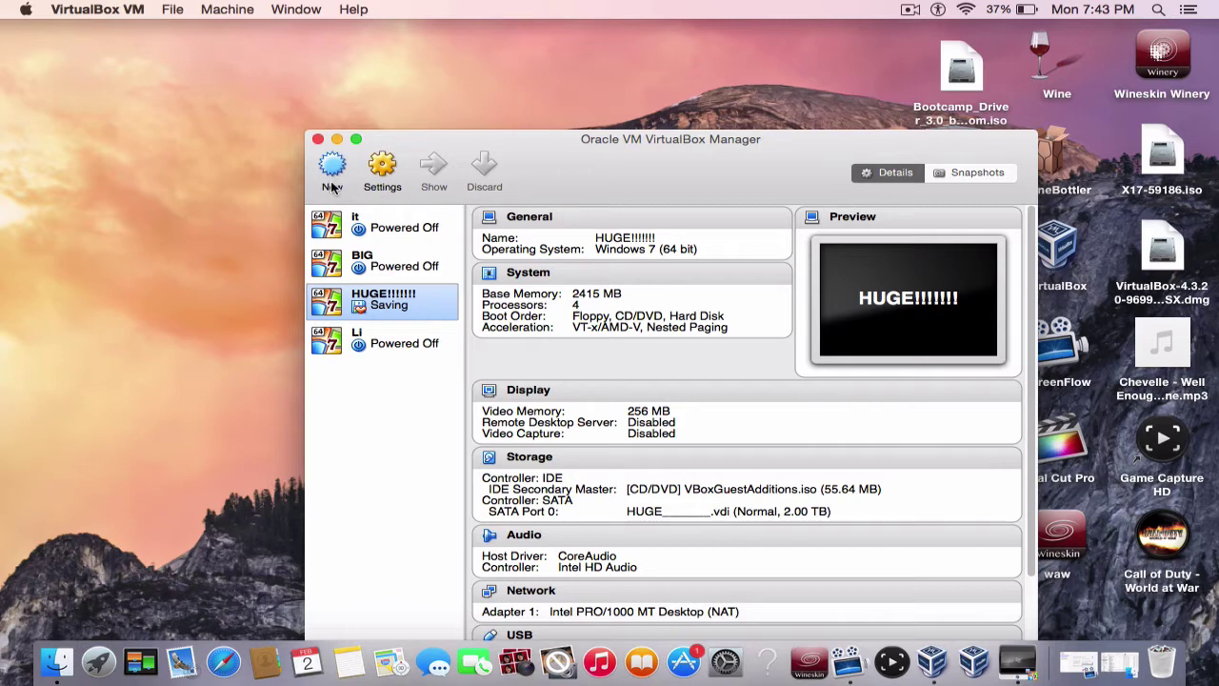
Try to set up a new virtual machine named Chevelle with Windows 7 (64 bit) as its version.
{"action": "left_click", "coordinate": [332, 181]}
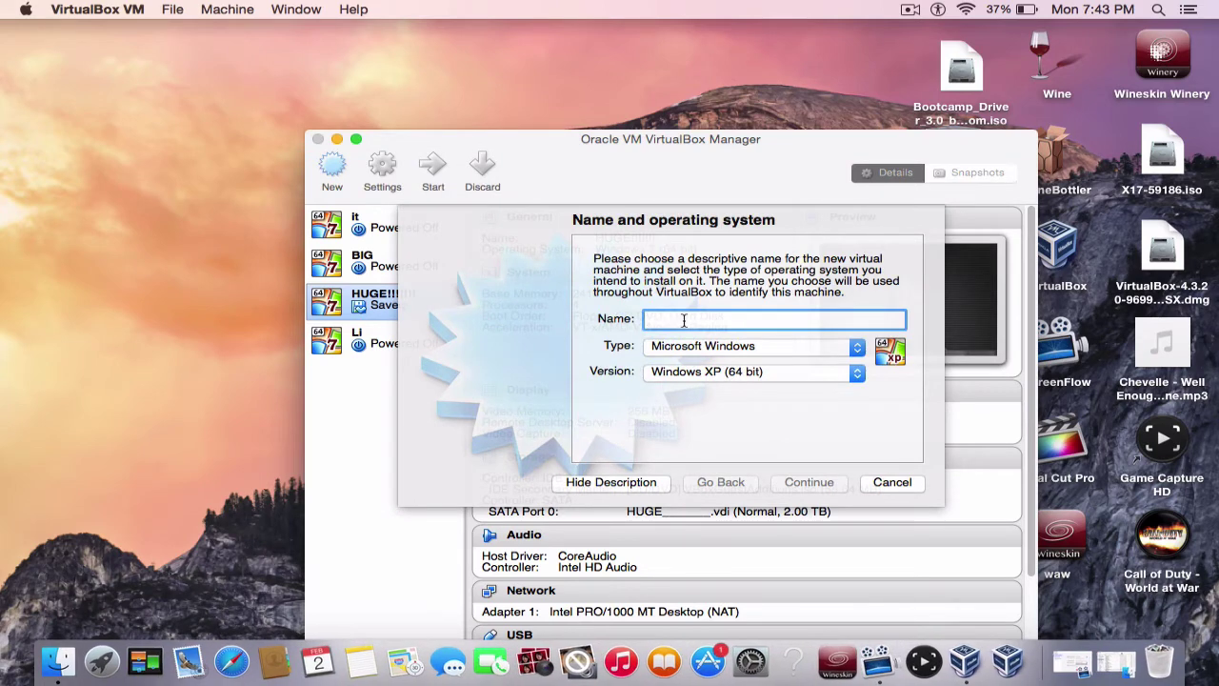
{"action": "type", "text": "Chevelle"}
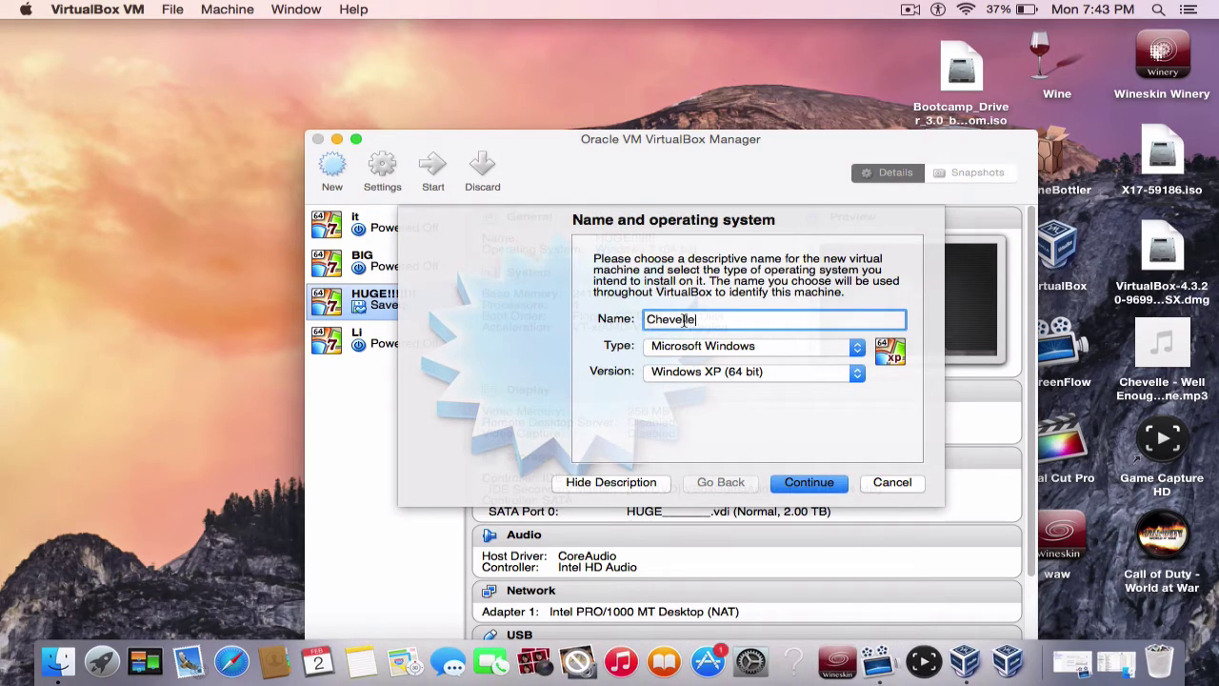
{"action": "left_click", "coordinate": [772, 373]}
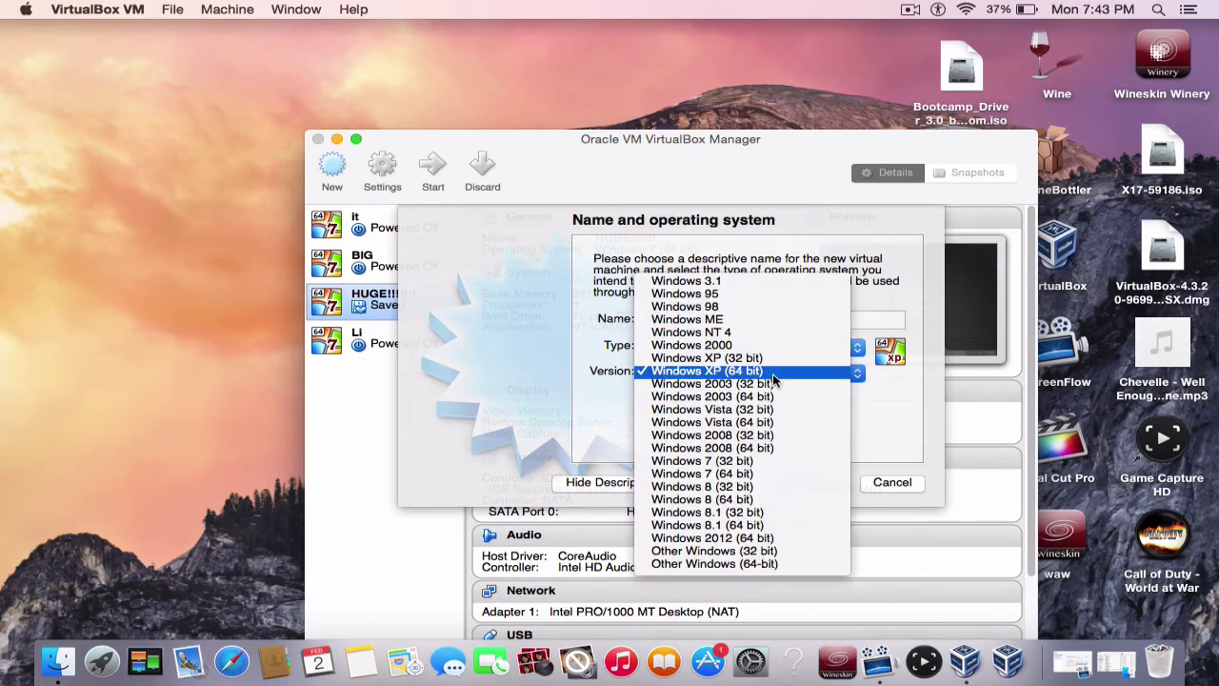
{"action": "left_click", "coordinate": [760, 477]}
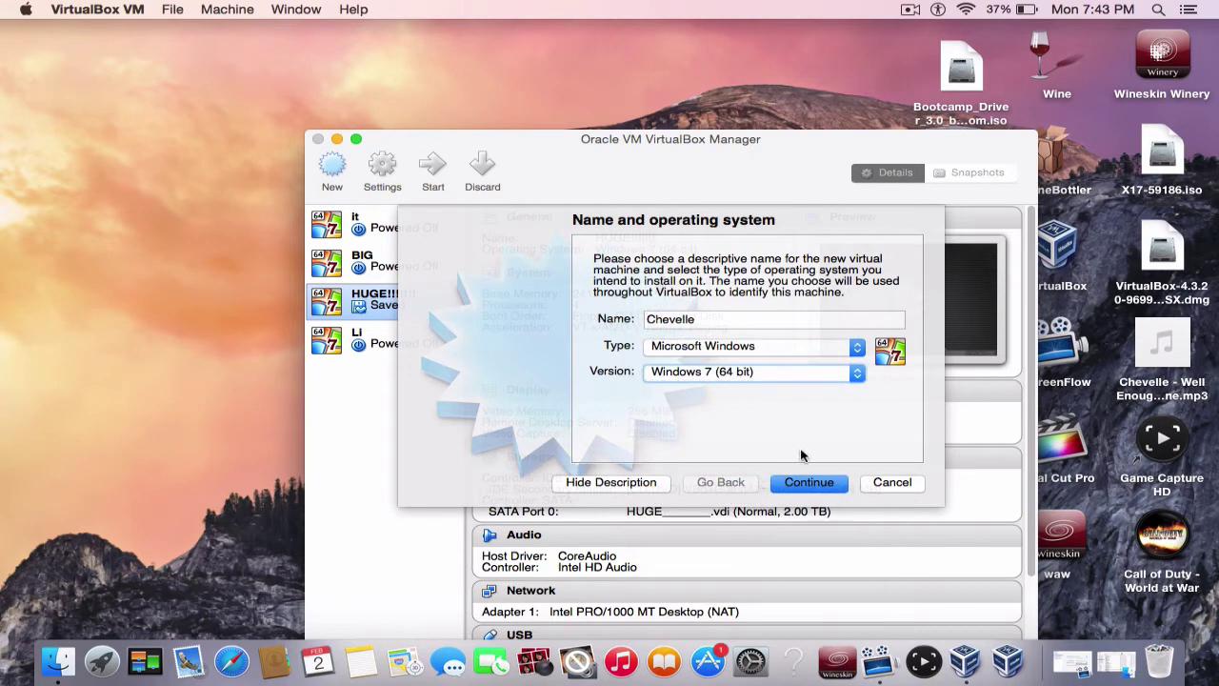
{"action": "left_click", "coordinate": [822, 487]}
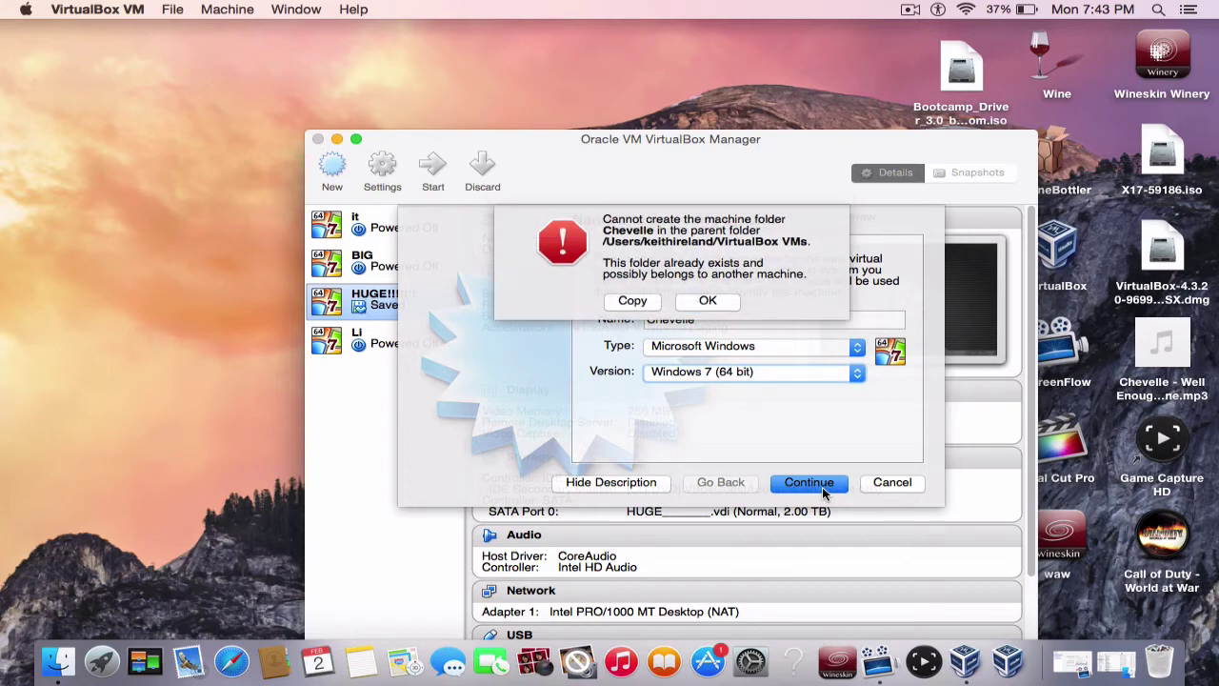
{"action": "left_click", "coordinate": [709, 301]}
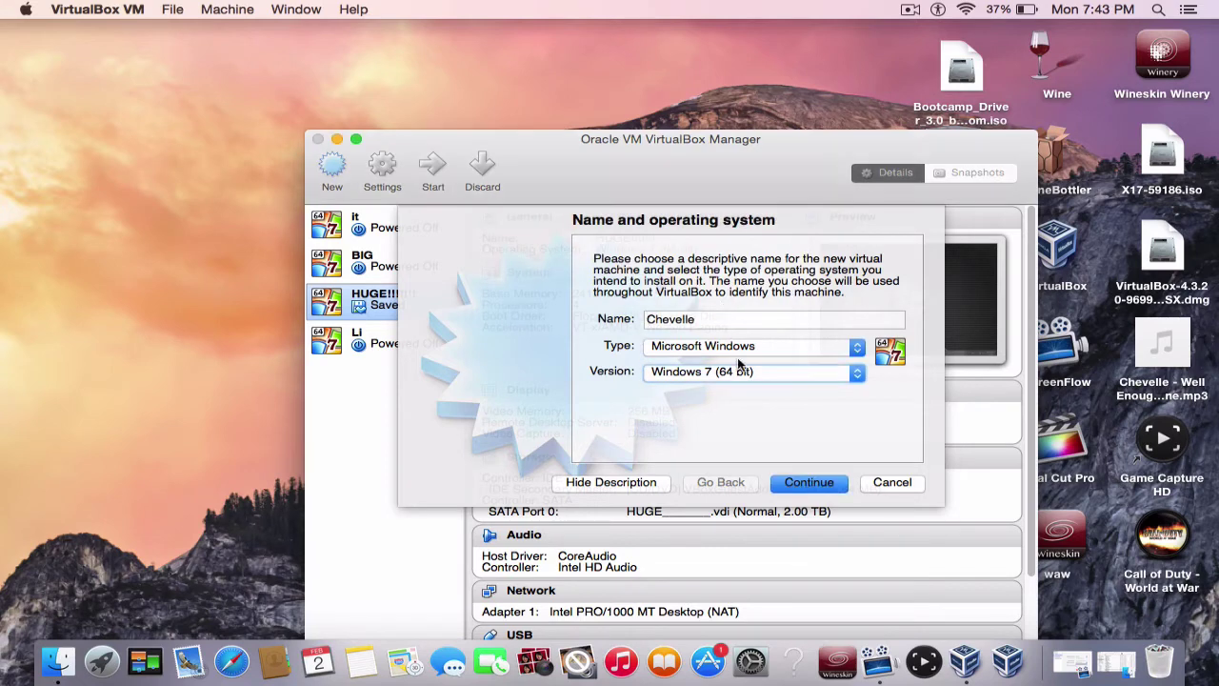
Change the new machine's name to Chevelle1 and set its memory size to 2376 MB.
{"action": "left_click", "coordinate": [729, 323]}
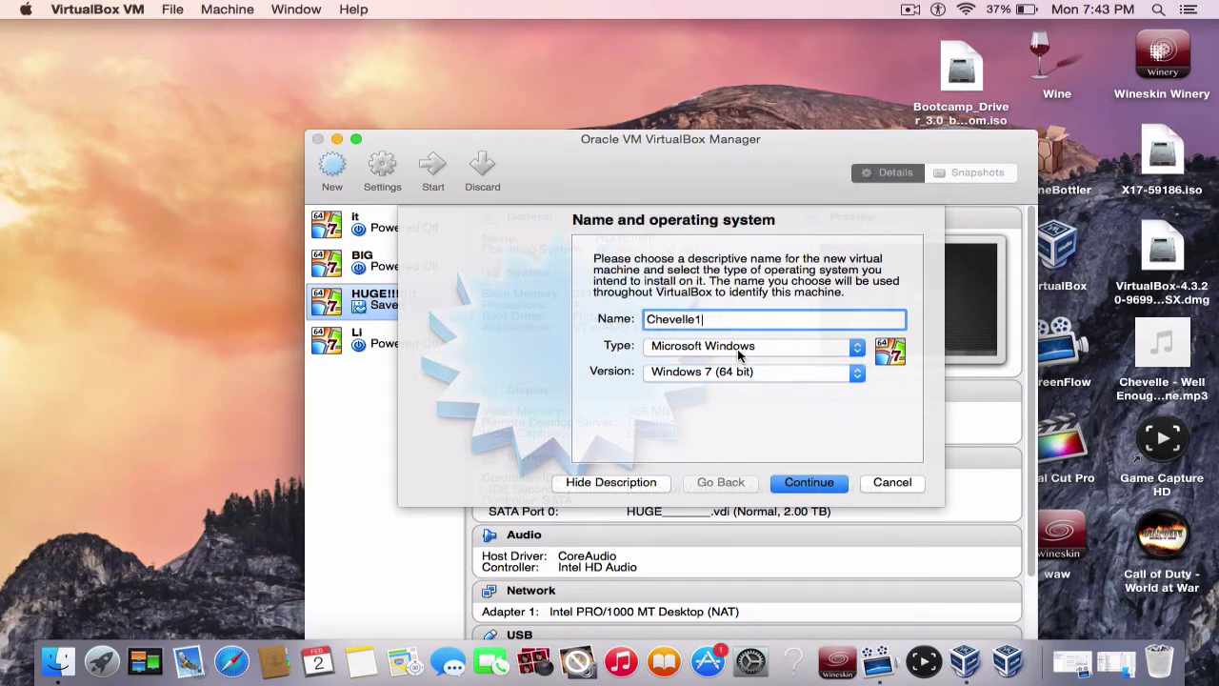
{"action": "left_click", "coordinate": [808, 482]}
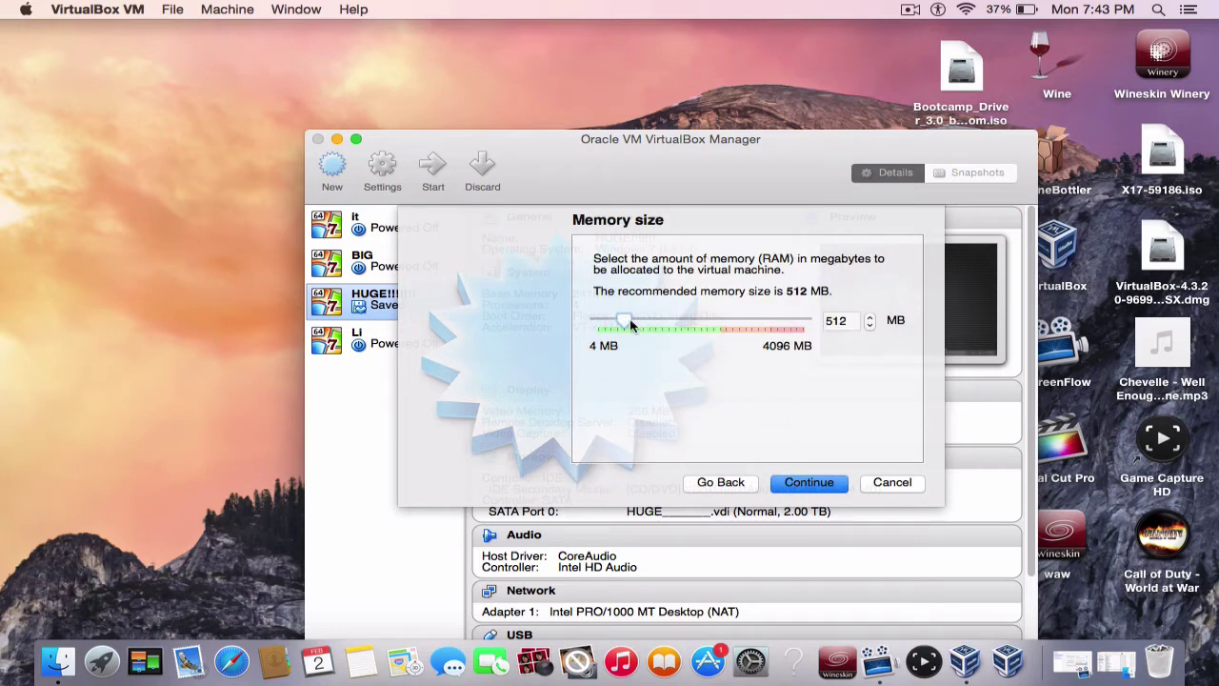
{"action": "left_click_drag", "start_coordinate": [630, 326], "coordinate": [707, 333]}
{"action": "left_click", "coordinate": [822, 483]}
Check the Mac's installed memory and free storage in its system information.
{"action": "left_click", "coordinate": [52, 8]}
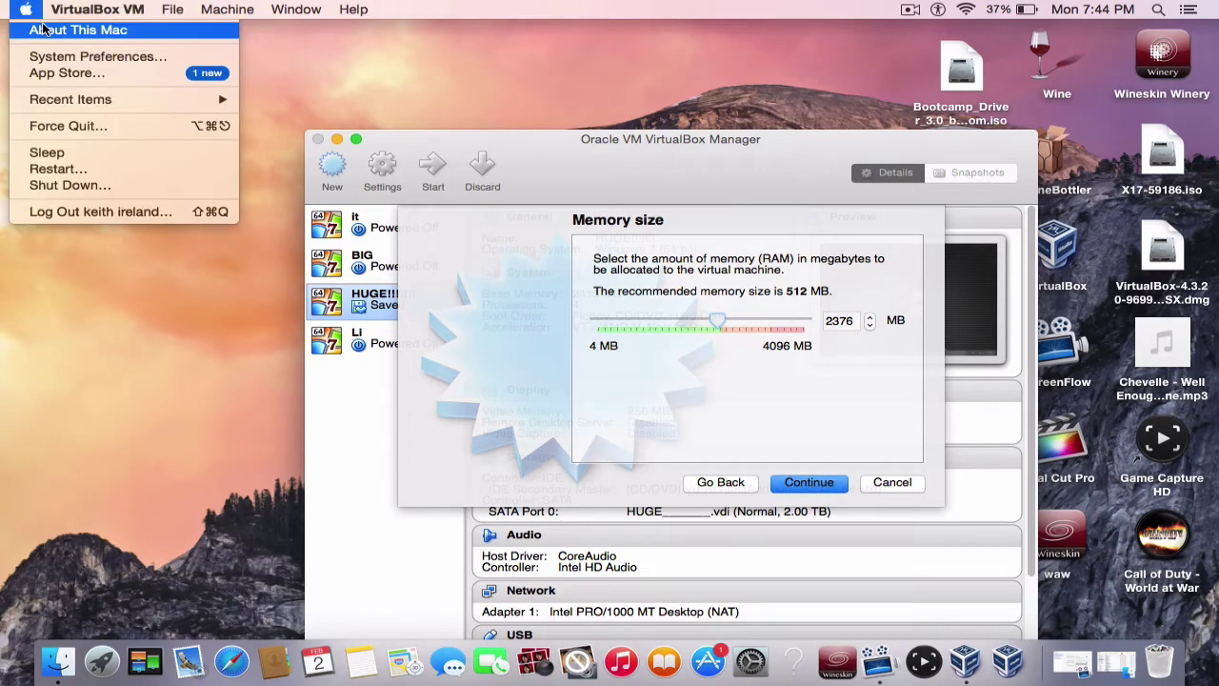
{"action": "left_click", "coordinate": [26, 9]}
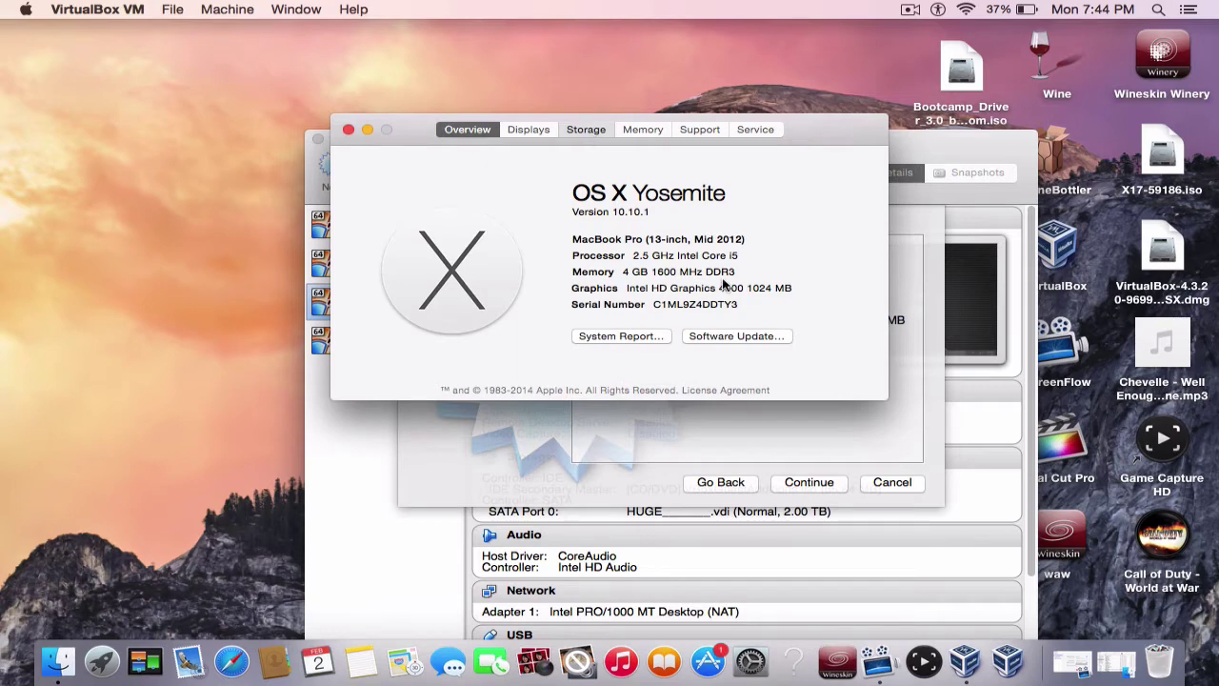
{"action": "left_click", "coordinate": [586, 128]}
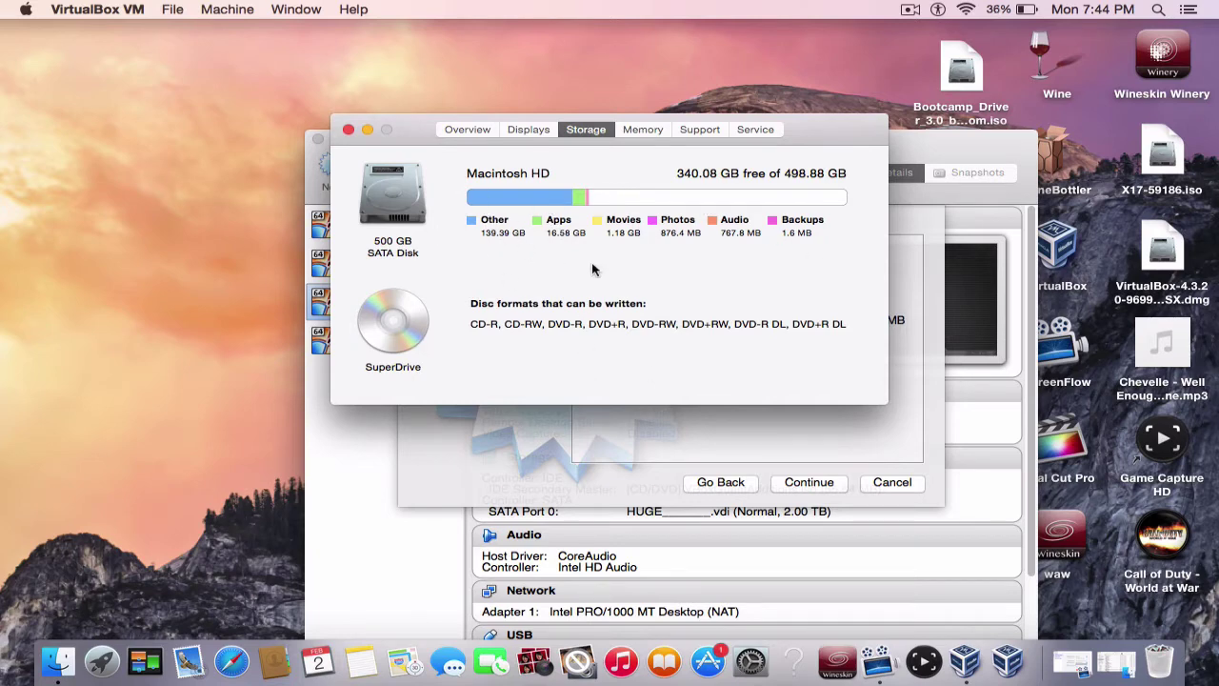
{"action": "left_click", "coordinate": [349, 130]}
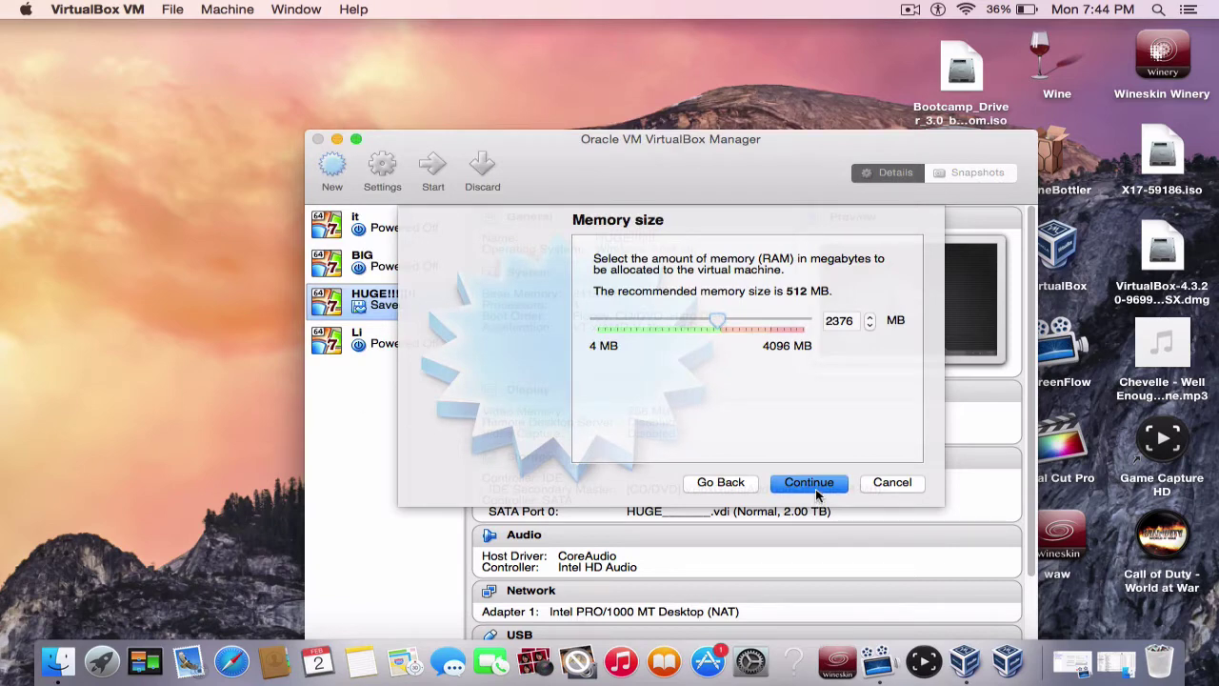
Accept the memory size and create a VDI virtual hard drive of 57.42 GB for Chevelle1.
{"action": "left_click", "coordinate": [817, 489]}
{"action": "left_click", "coordinate": [820, 483]}
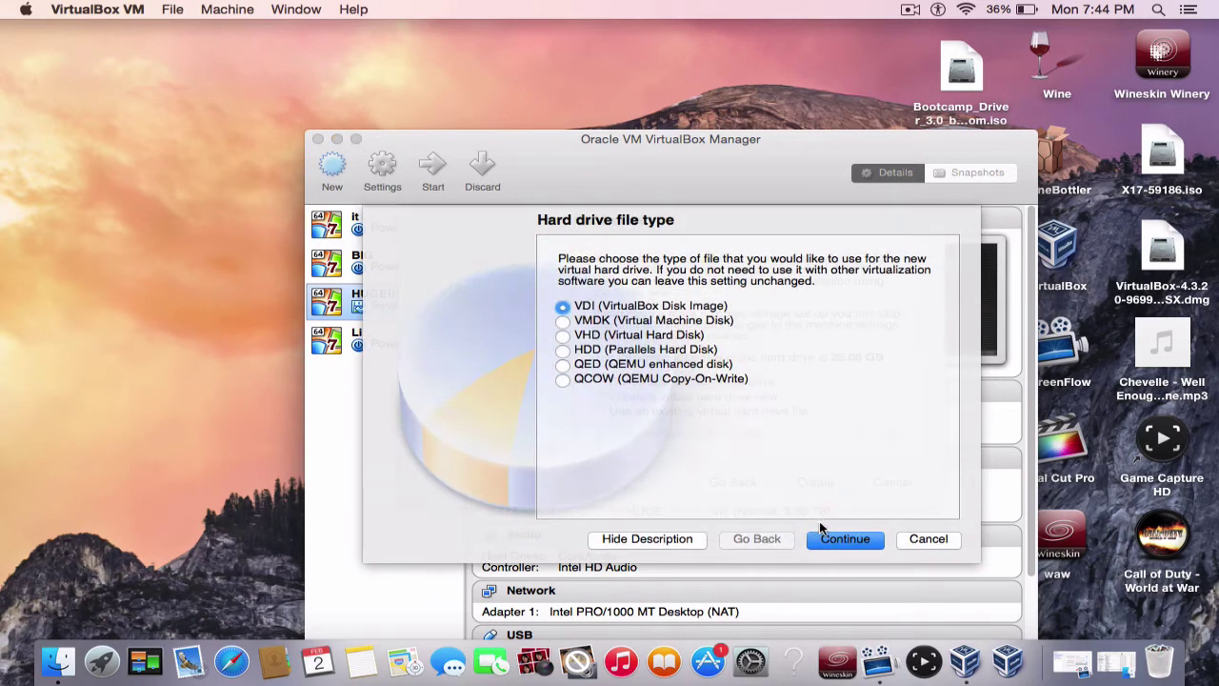
{"action": "left_click", "coordinate": [841, 538]}
{"action": "left_click", "coordinate": [844, 541]}
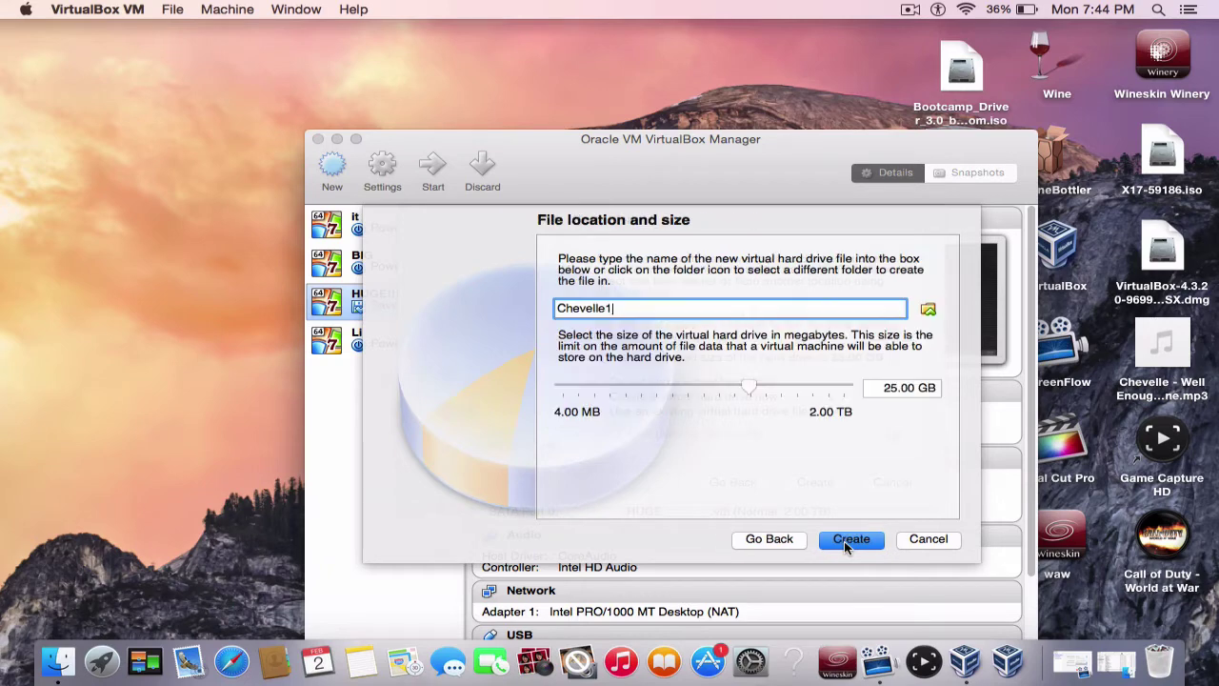
{"action": "left_click_drag", "start_coordinate": [752, 392], "coordinate": [769, 431]}
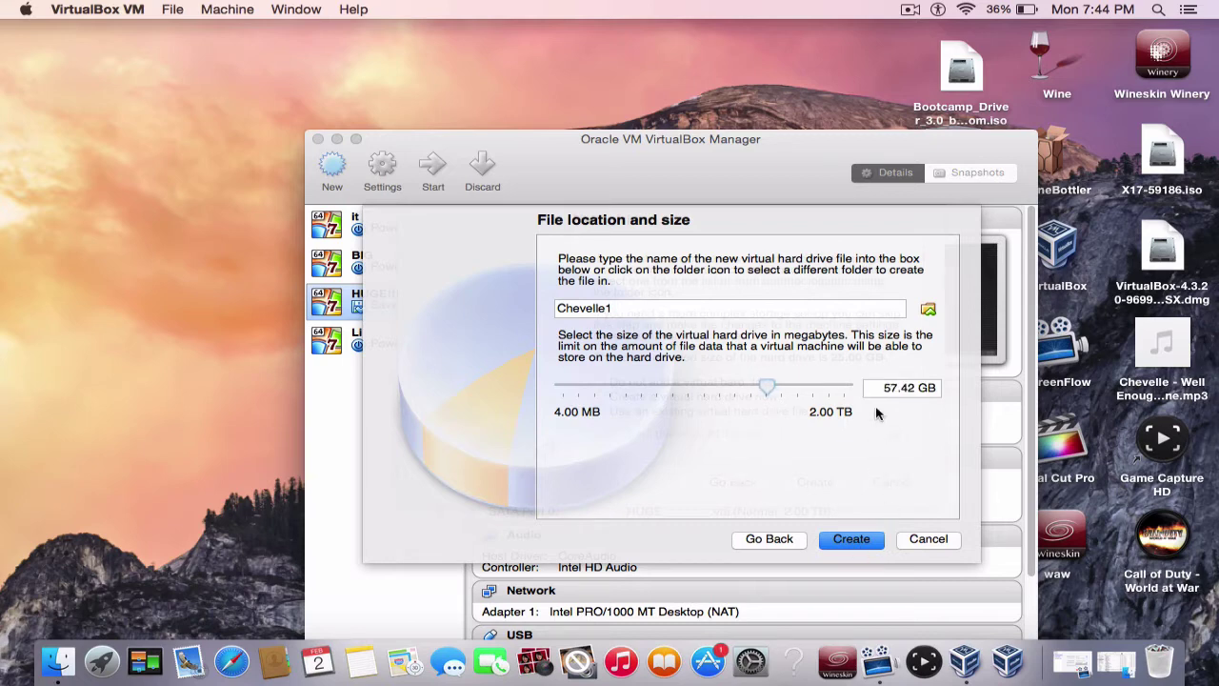
{"action": "left_click", "coordinate": [865, 543]}
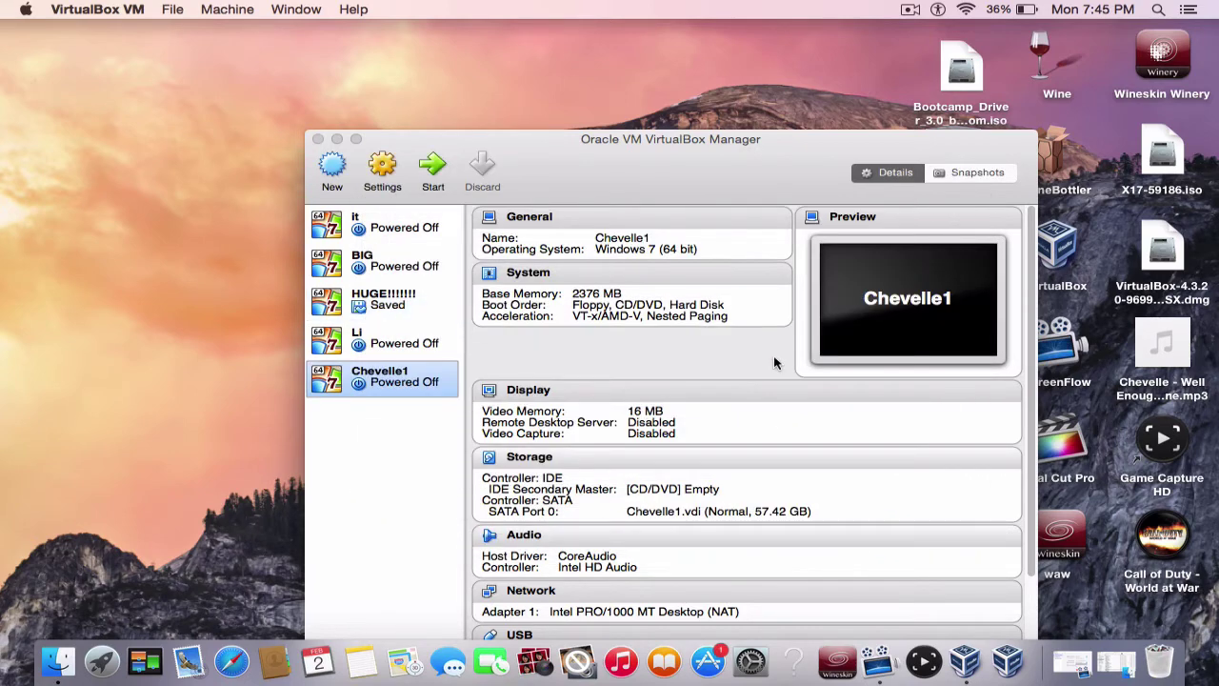
In the Chevelle1 machine's settings, assign 4 processors and set the video memory to 128 MB.
{"action": "left_click", "coordinate": [382, 181]}
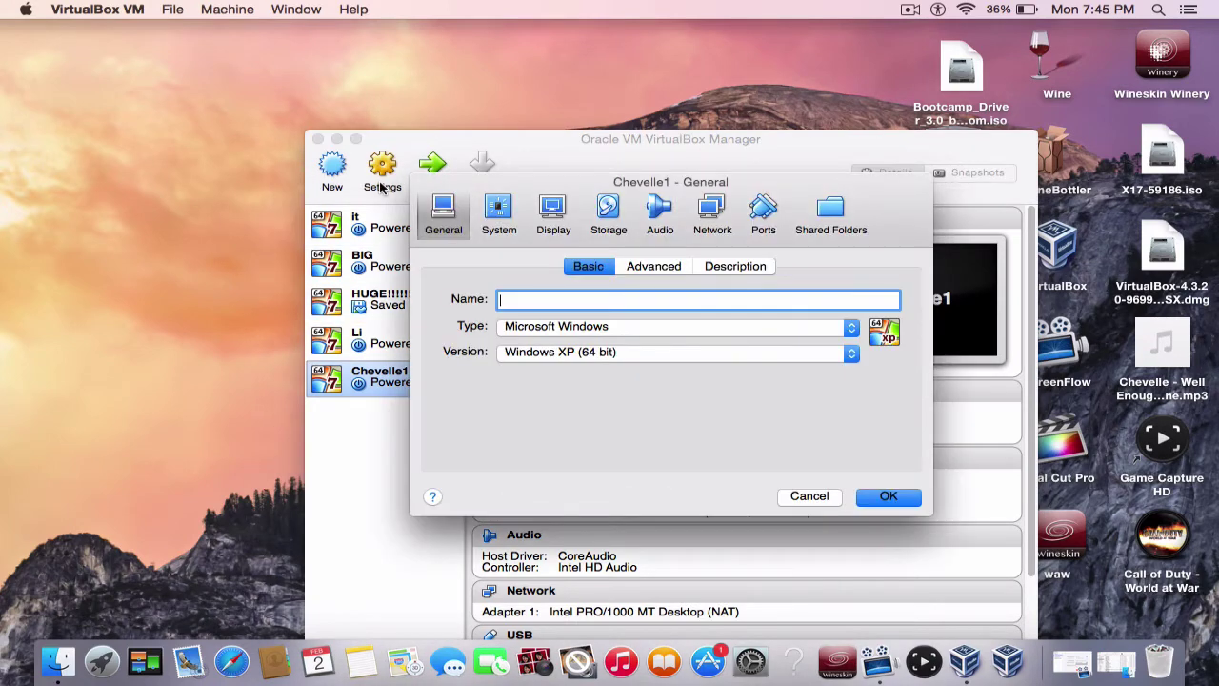
{"action": "left_click", "coordinate": [653, 266]}
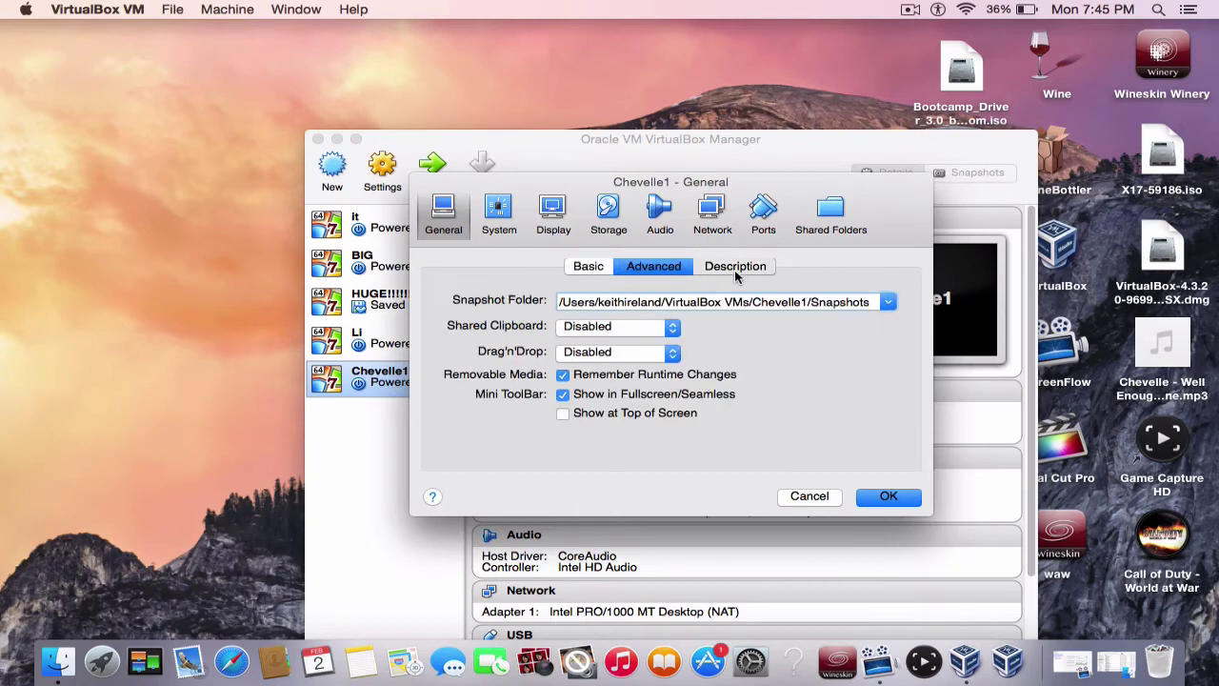
{"action": "left_click", "coordinate": [734, 268]}
{"action": "left_click", "coordinate": [496, 214]}
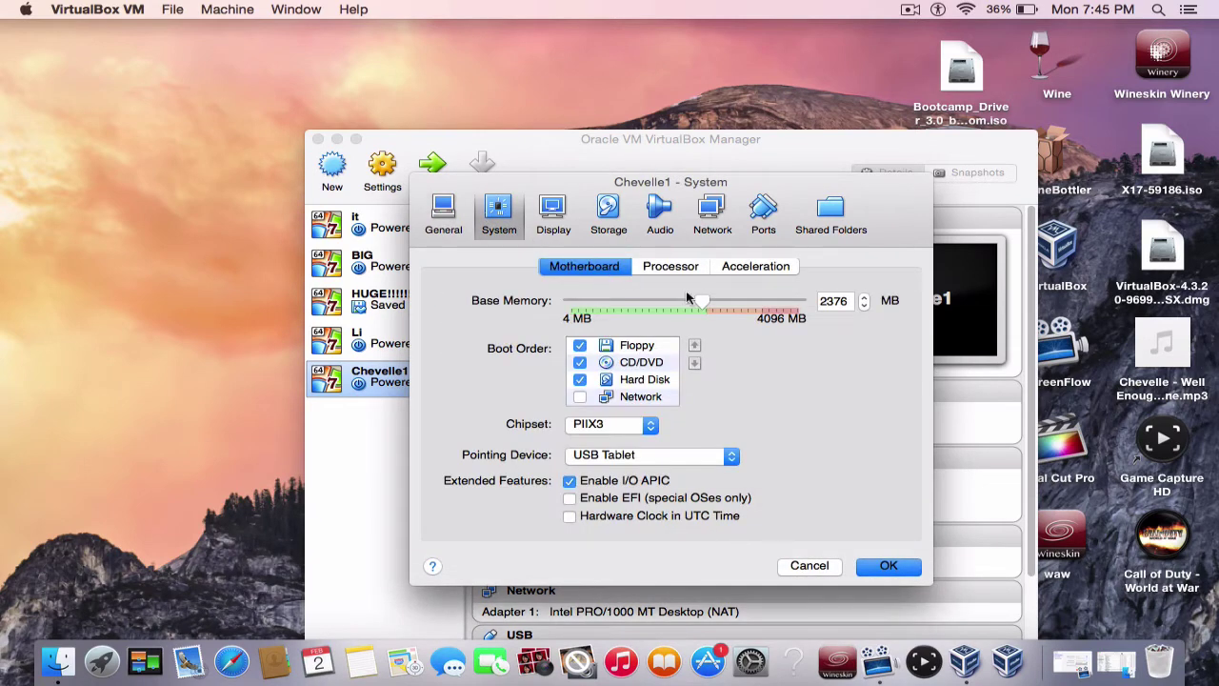
{"action": "left_click", "coordinate": [690, 270]}
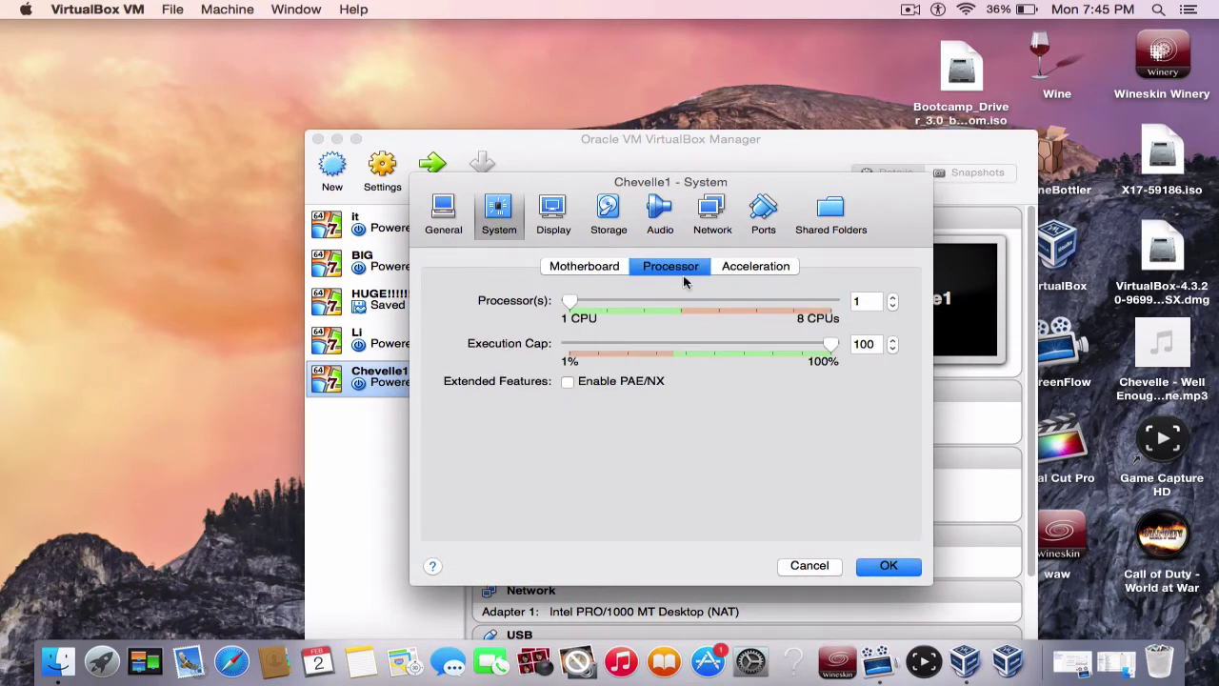
{"action": "left_click_drag", "start_coordinate": [572, 303], "coordinate": [686, 315]}
{"action": "left_click", "coordinate": [556, 219]}
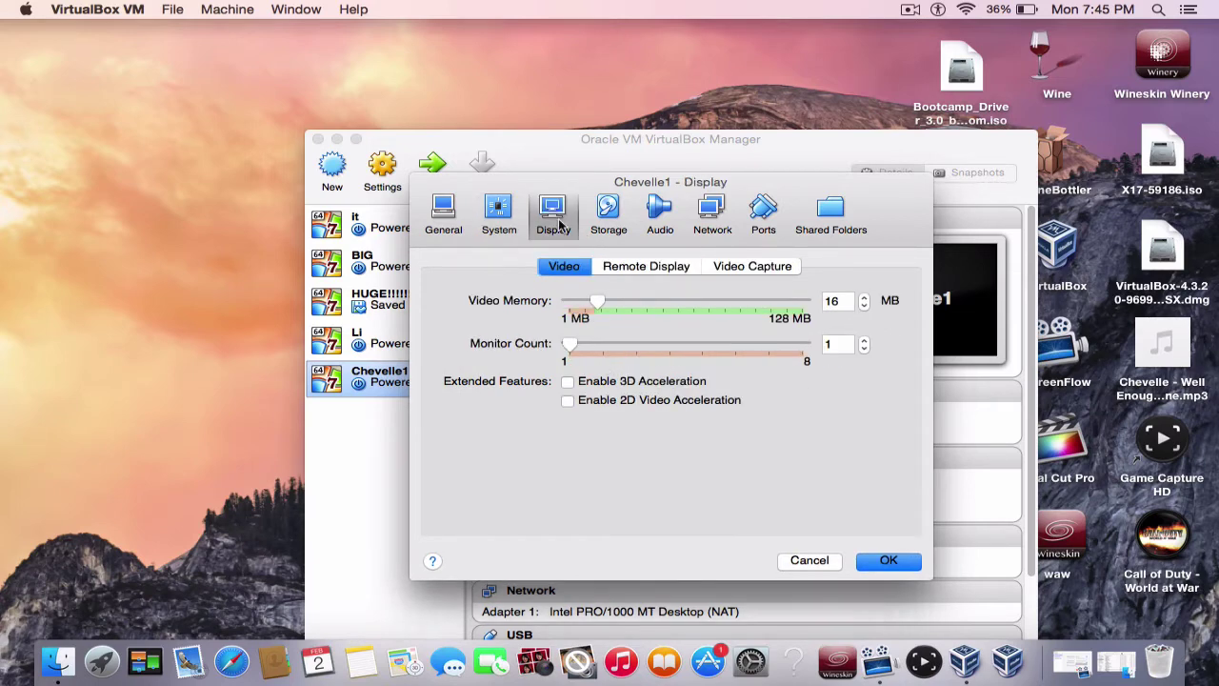
{"action": "left_click_drag", "start_coordinate": [603, 305], "coordinate": [879, 297]}
Load the disk image X17-59186.iso from the Desktop into the machine's empty IDE CD/DVD drive.
{"action": "left_click", "coordinate": [606, 219]}
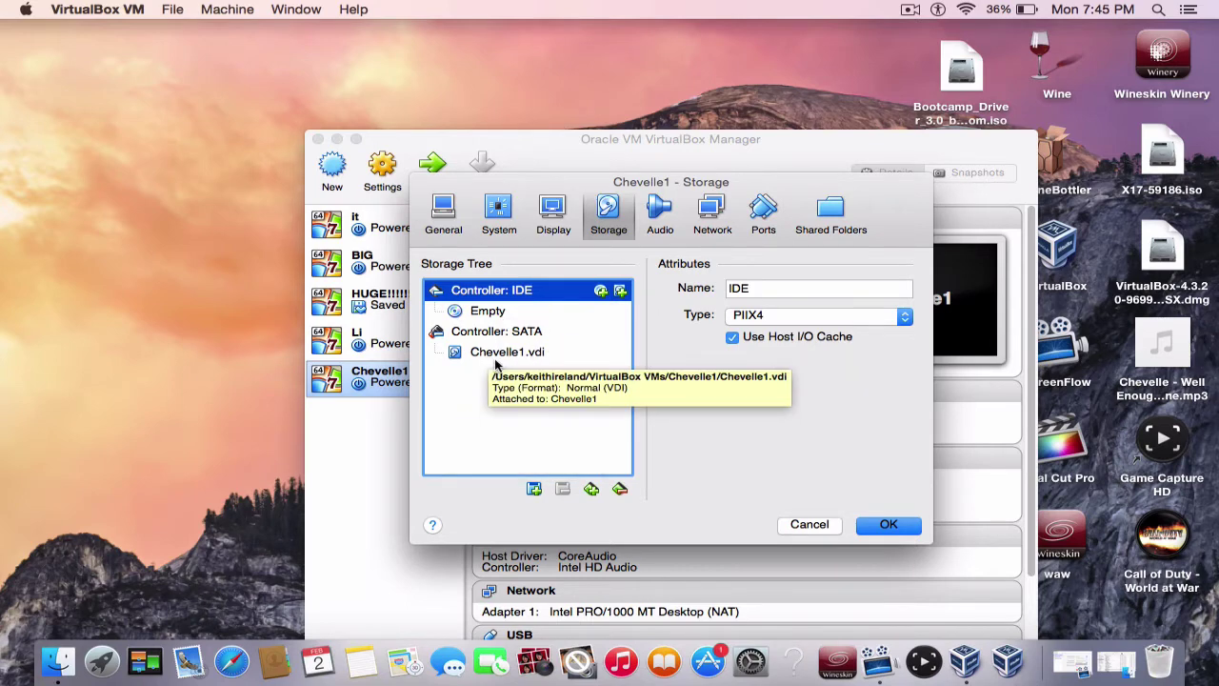
{"action": "left_click", "coordinate": [519, 316]}
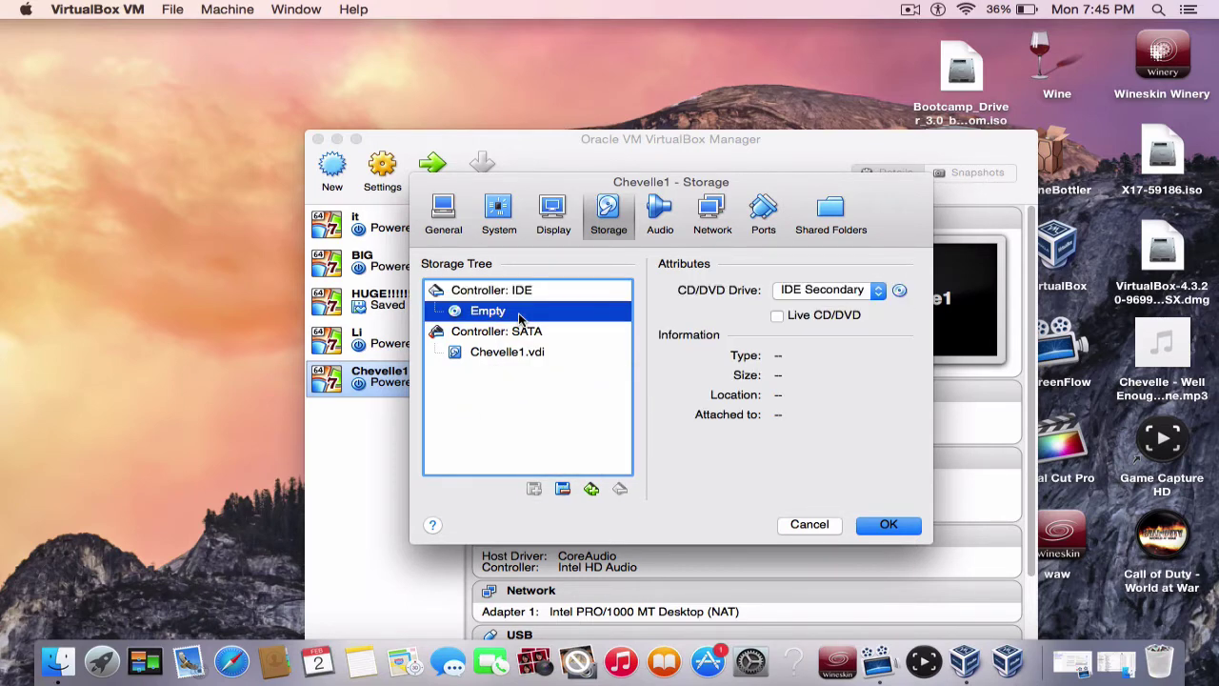
{"action": "left_click", "coordinate": [901, 291]}
{"action": "left_click", "coordinate": [913, 307]}
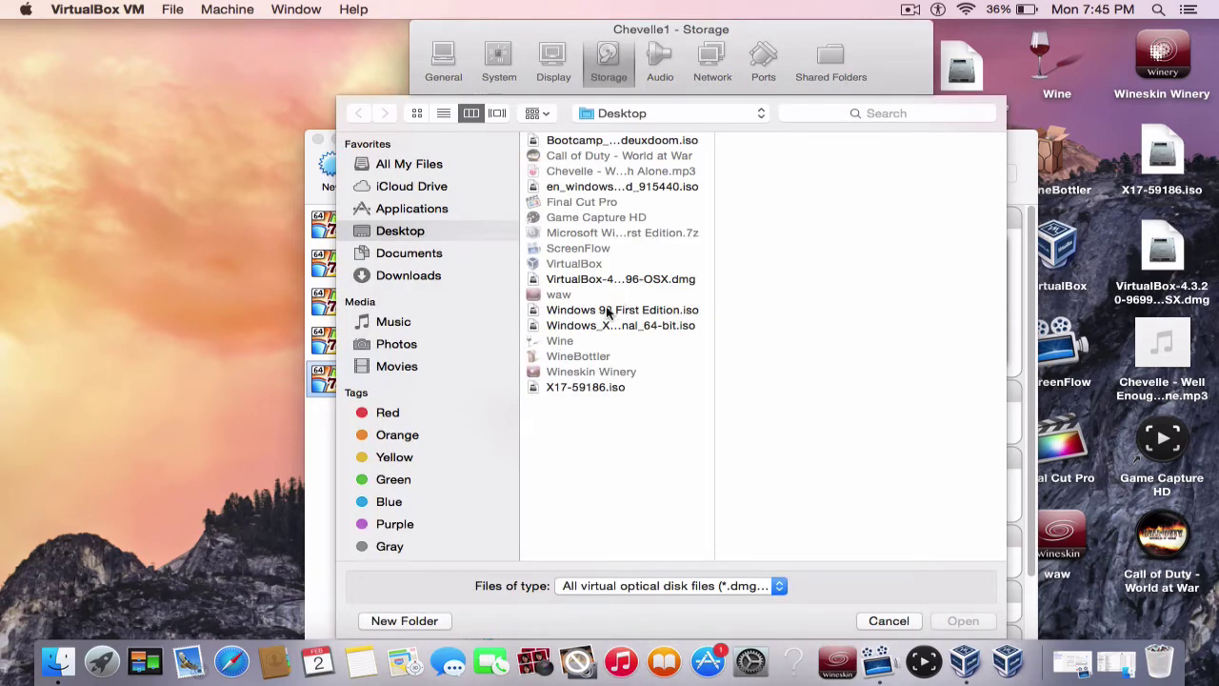
{"action": "left_click", "coordinate": [585, 387]}
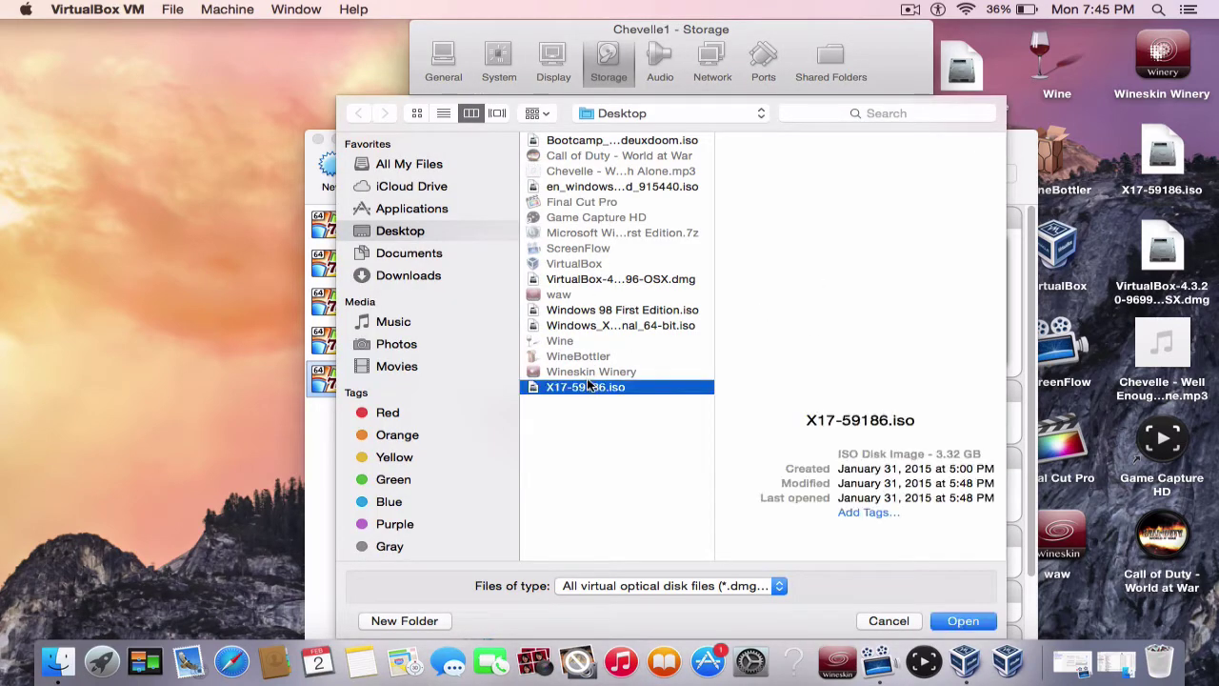
{"action": "double_click", "coordinate": [590, 393]}
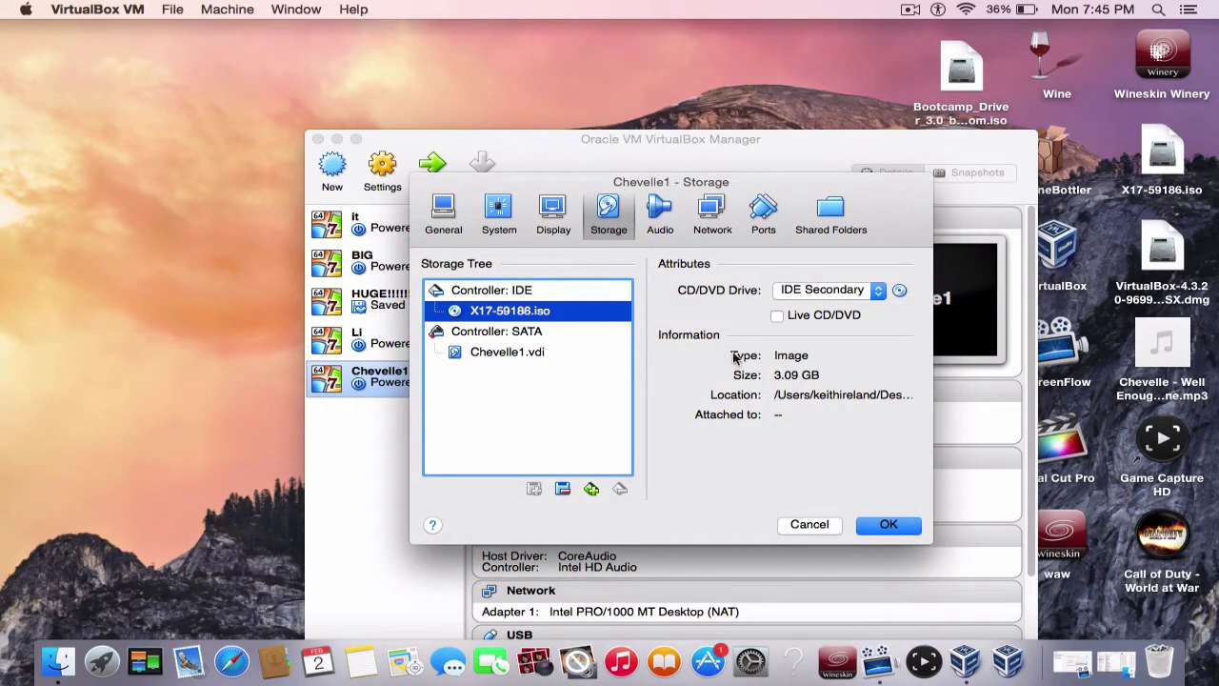
Review the machine's network, shared folders, processor, acceleration, display and general settings.
{"action": "left_click", "coordinate": [721, 216]}
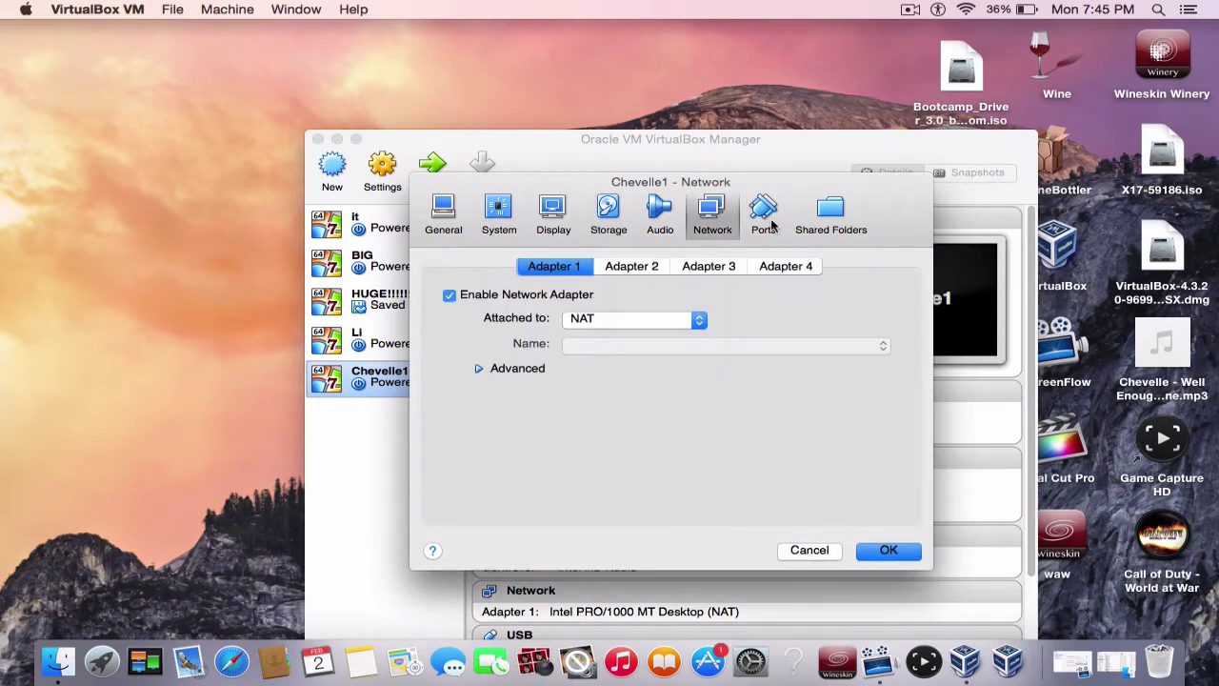
{"action": "left_click", "coordinate": [814, 227]}
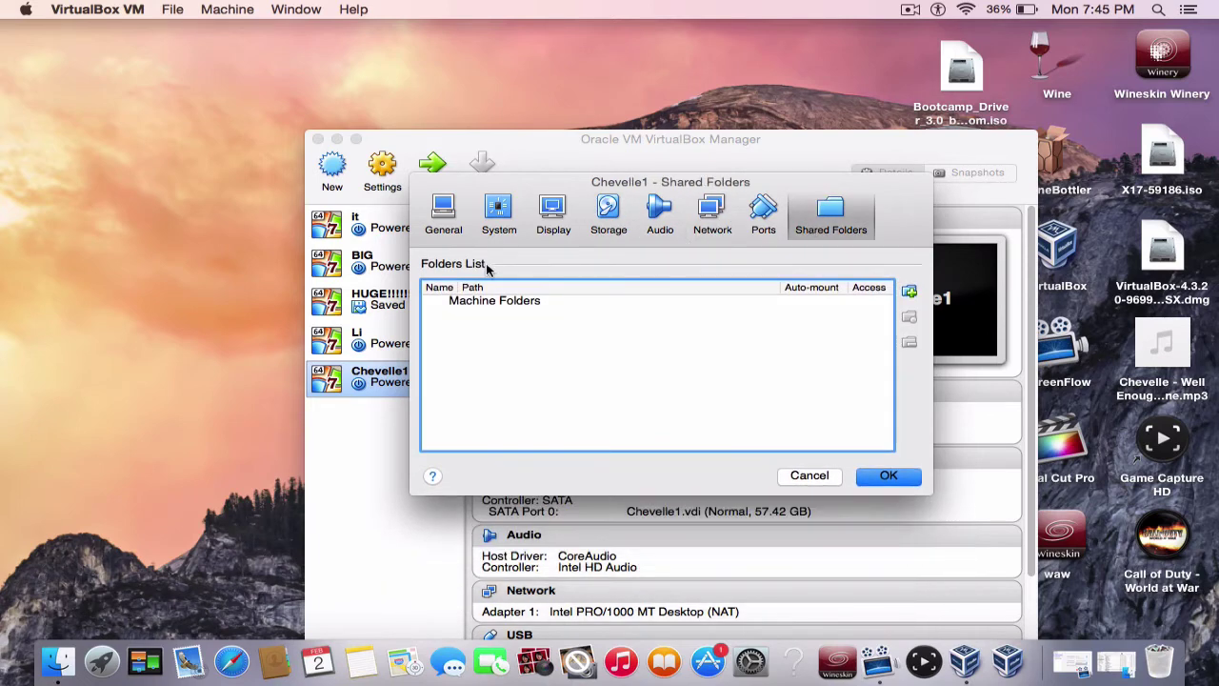
{"action": "left_click", "coordinate": [502, 229]}
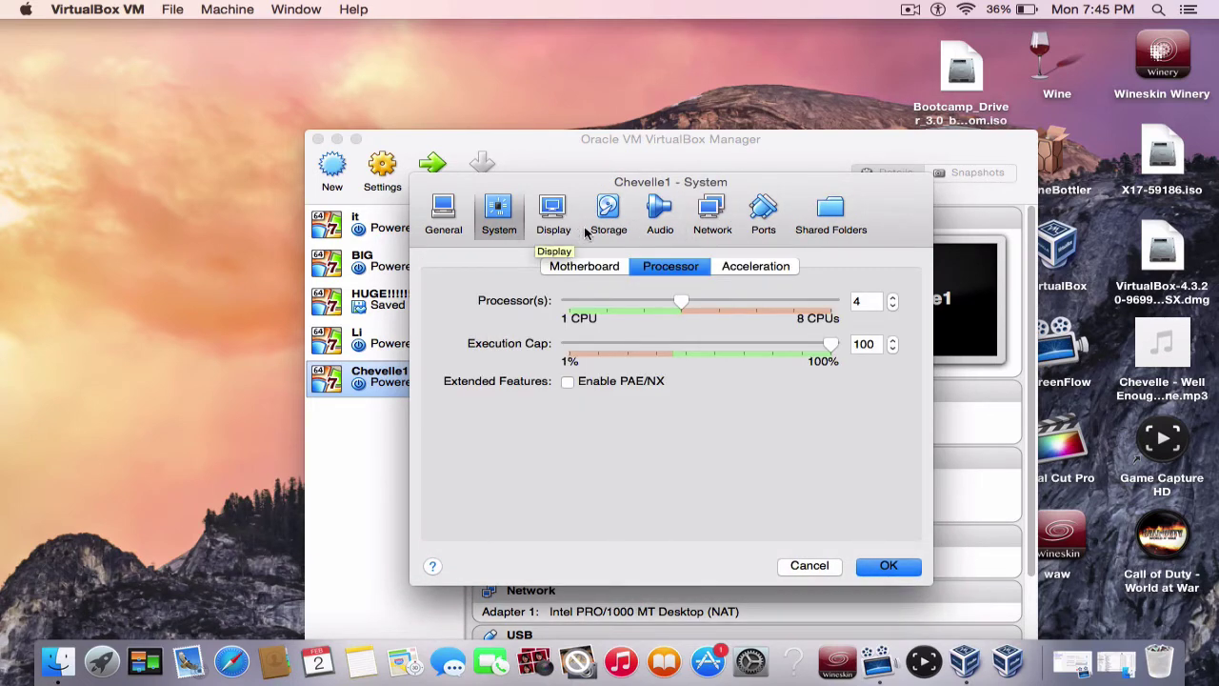
{"action": "left_click", "coordinate": [765, 268]}
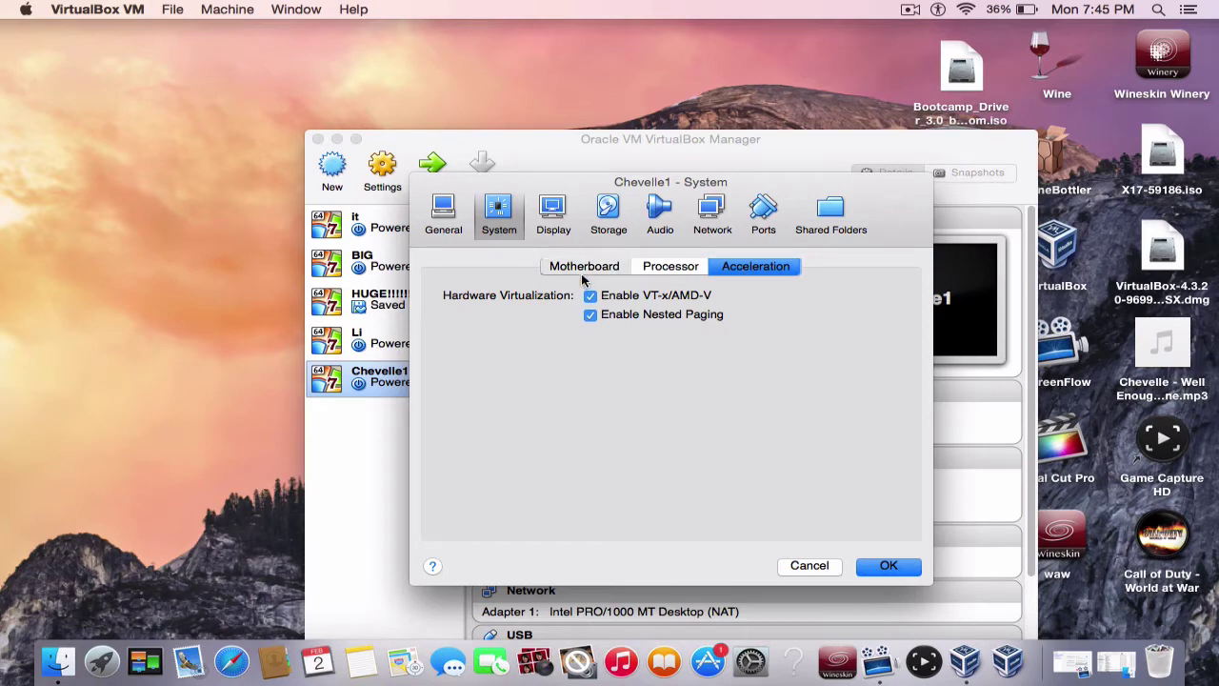
{"action": "left_click", "coordinate": [614, 266]}
{"action": "left_click", "coordinate": [549, 223]}
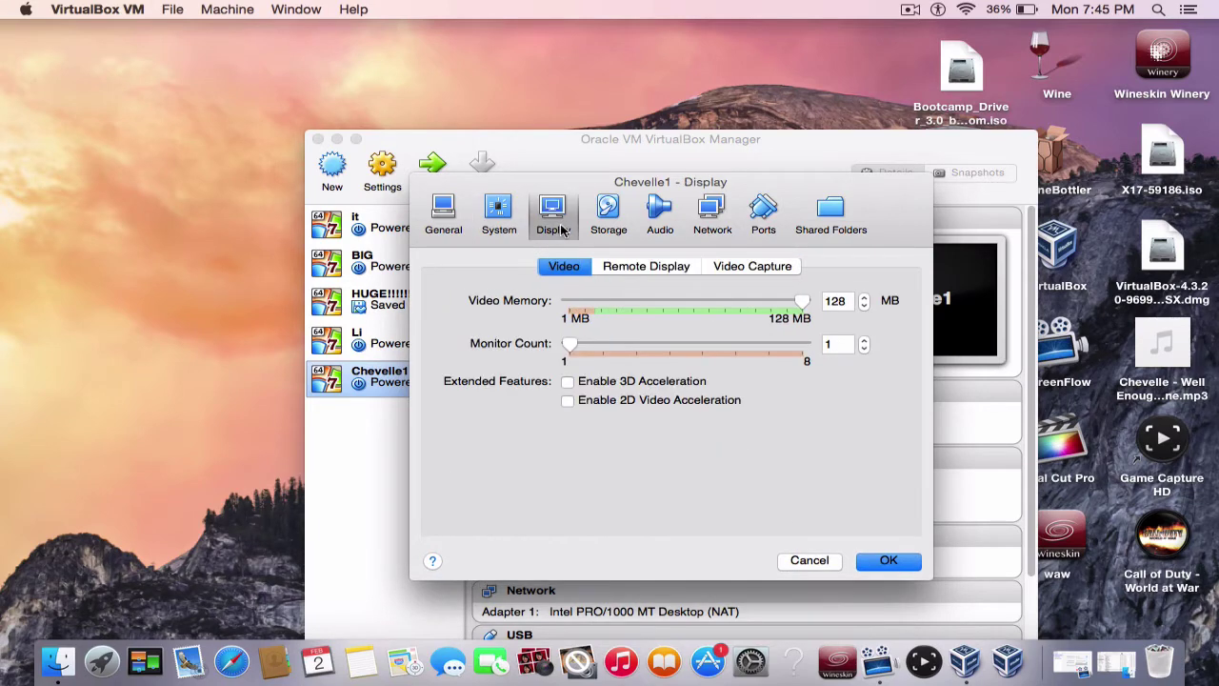
{"action": "left_click", "coordinate": [444, 217]}
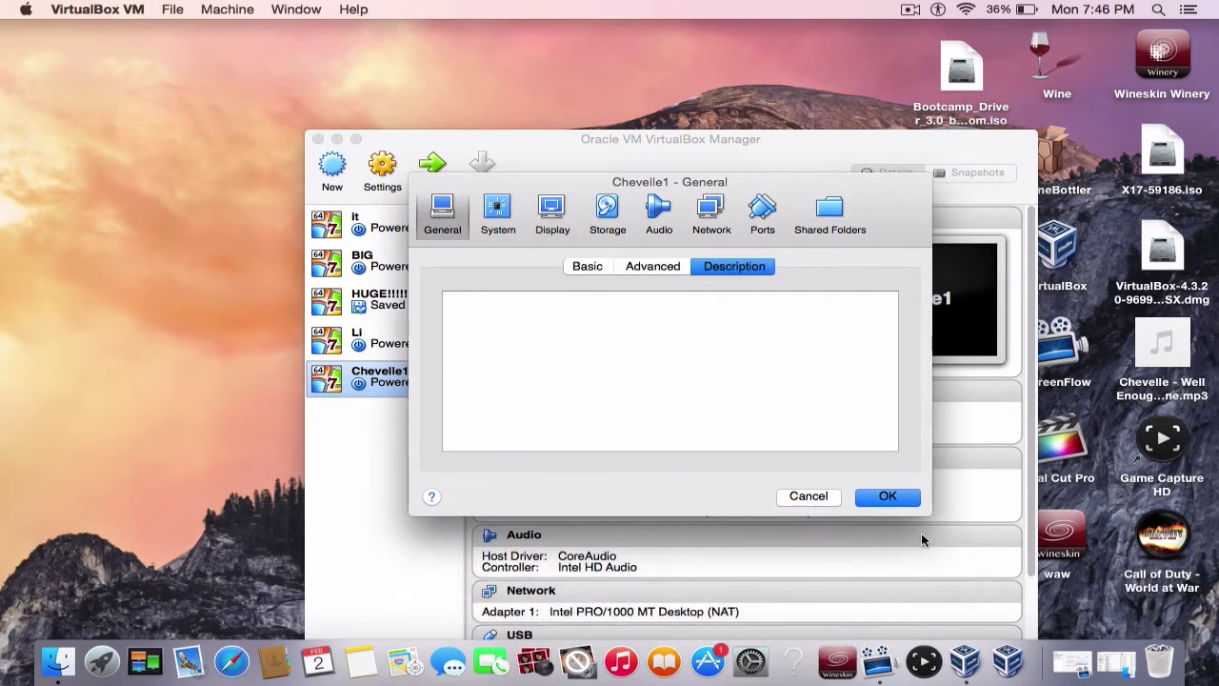
Save the machine's settings and start Chevelle1.
{"action": "left_click", "coordinate": [888, 496]}
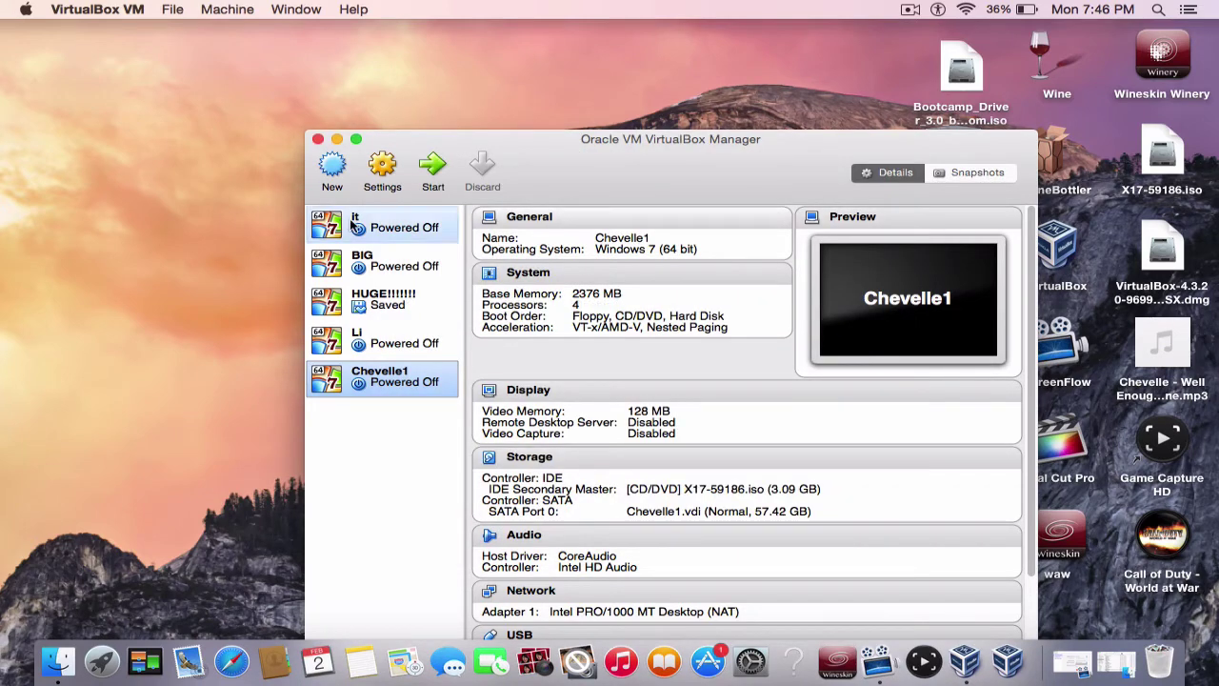
{"action": "left_click", "coordinate": [432, 172]}
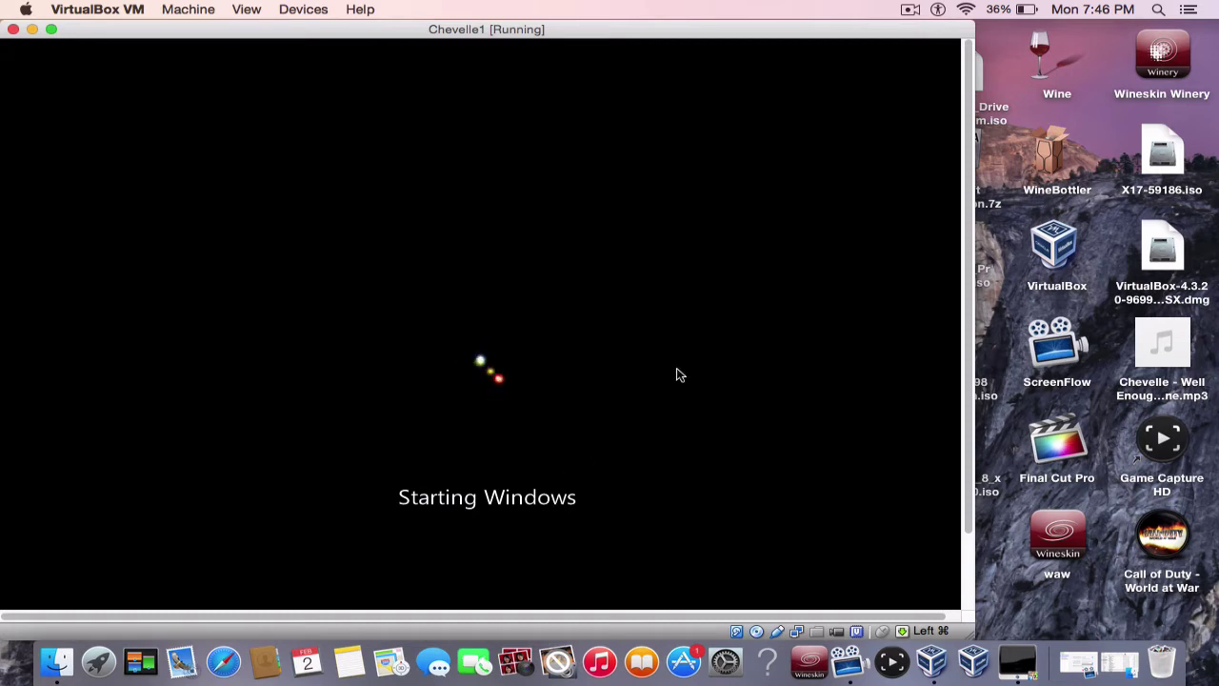
{"action": "left_click", "coordinate": [907, 11]}
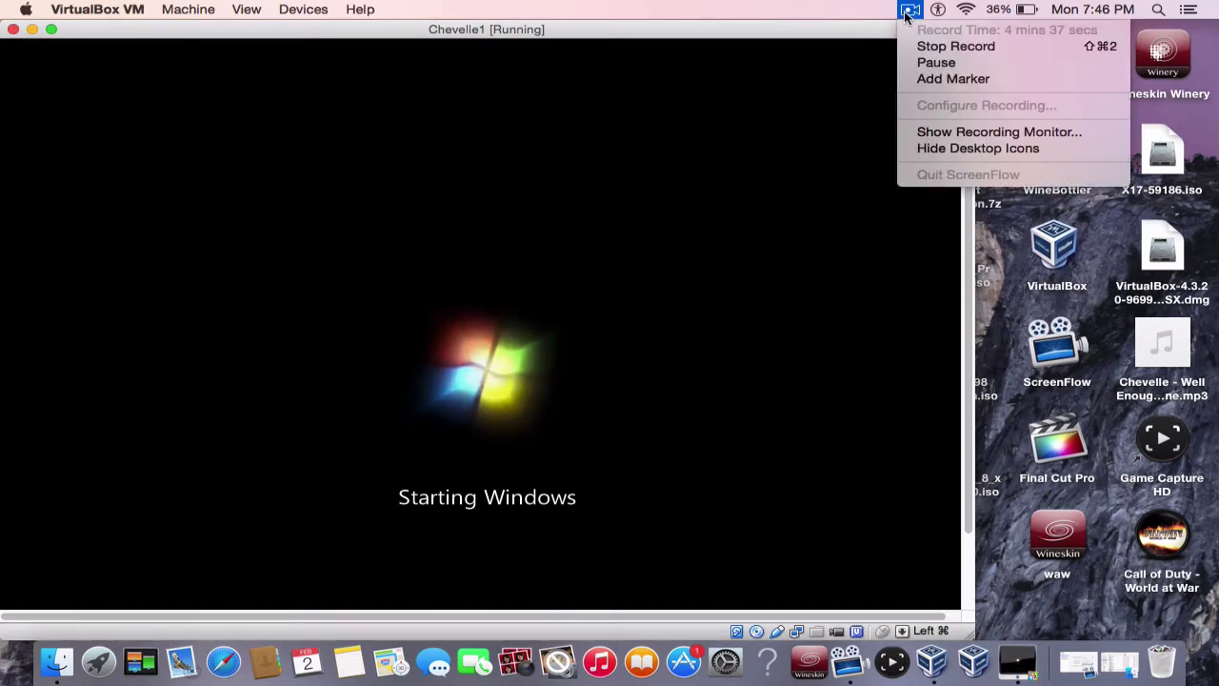
{"action": "left_click", "coordinate": [929, 62]}
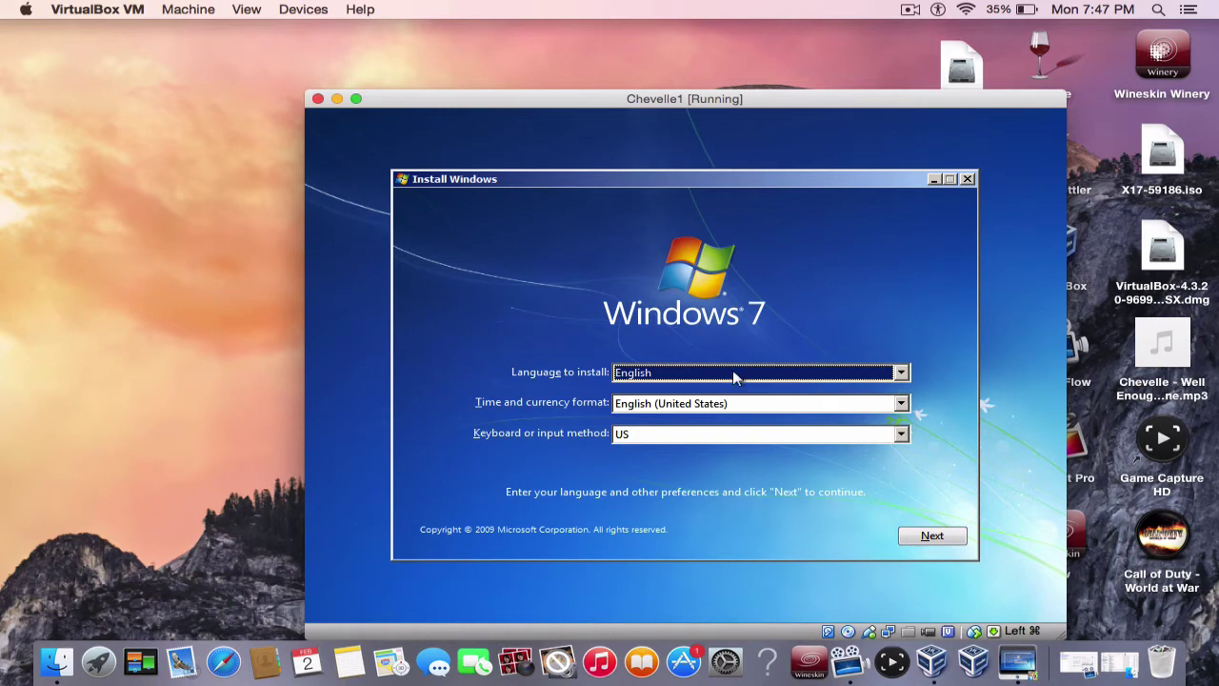
Start the Windows 7 installation with the default English settings, accept the license terms and choose the Custom (advanced) installation type.
{"action": "left_click", "coordinate": [924, 534]}
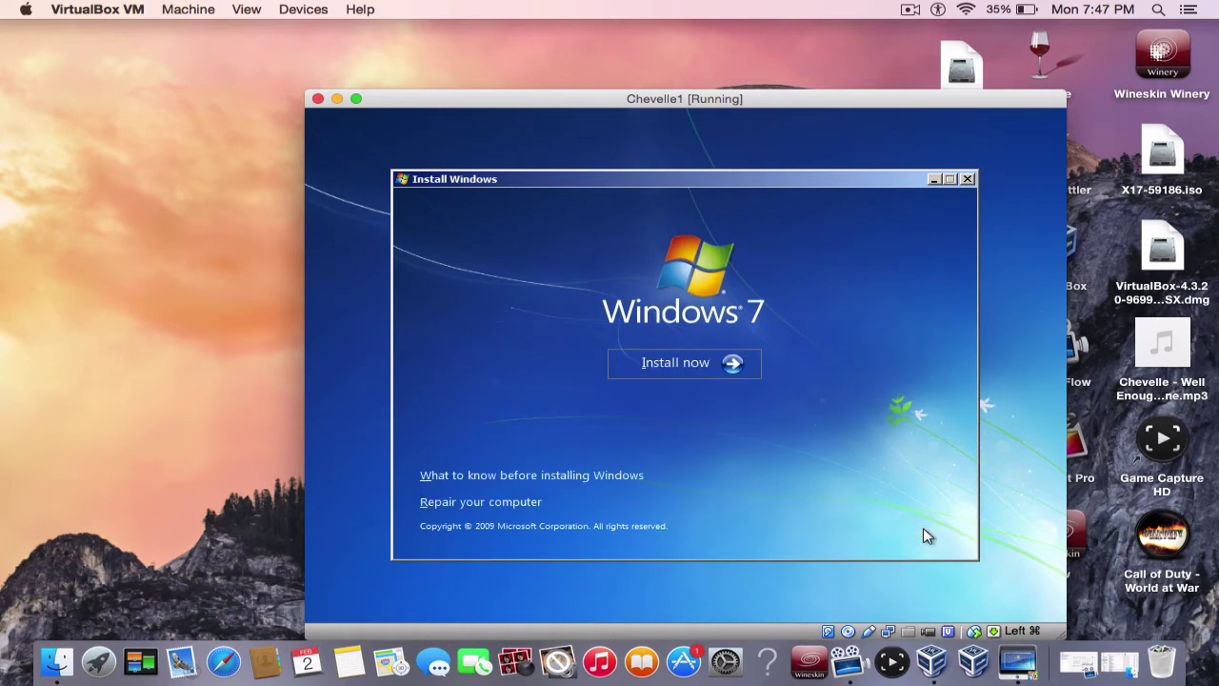
{"action": "left_click", "coordinate": [691, 362]}
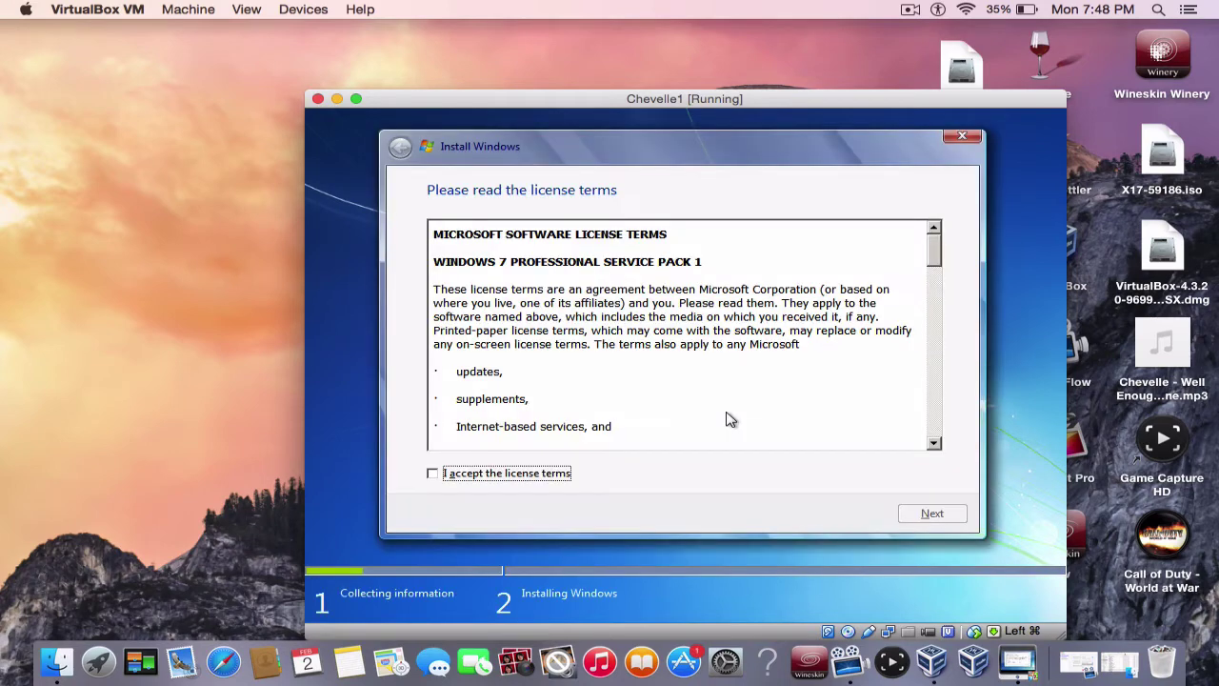
{"action": "left_click", "coordinate": [486, 475]}
{"action": "left_click", "coordinate": [956, 514]}
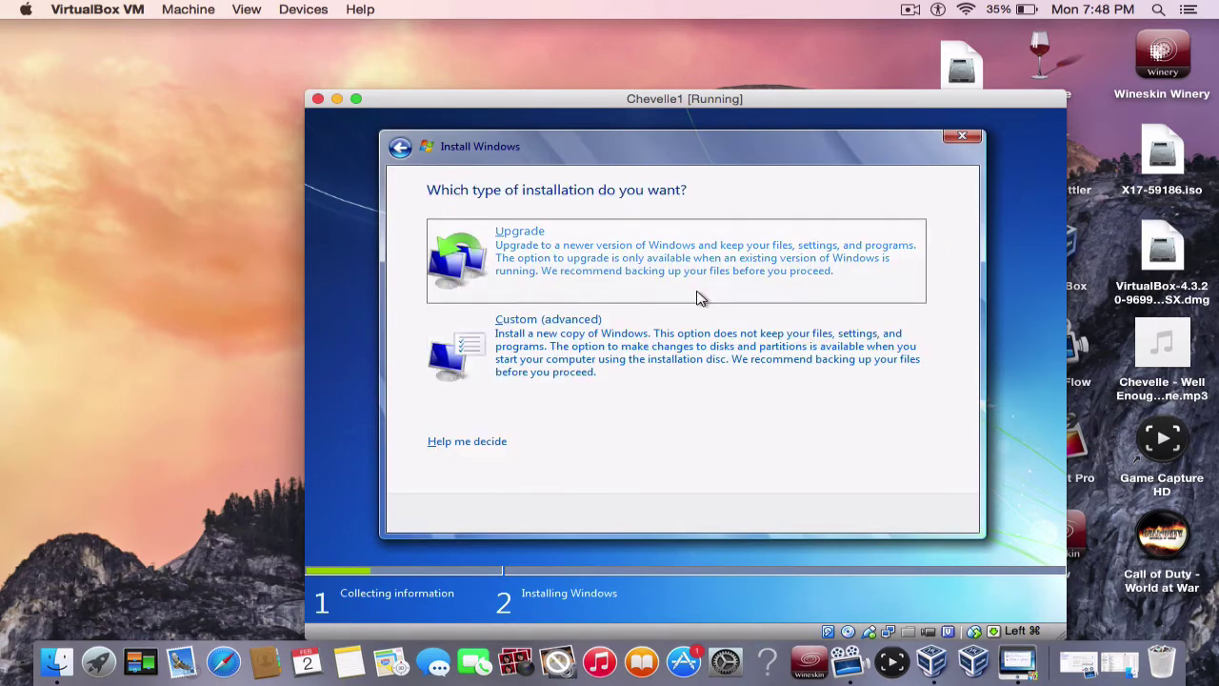
{"action": "left_click", "coordinate": [659, 365]}
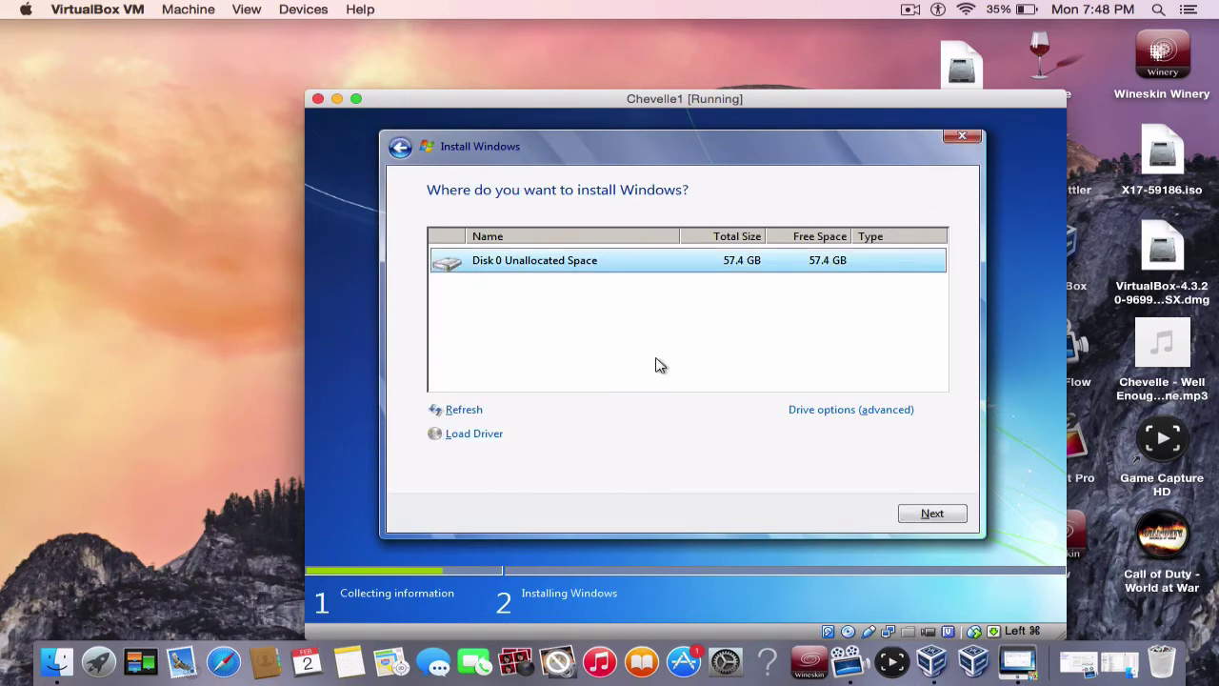
Create a new partition on the unallocated space of Disk 0 at the proposed size and install Windows on the primary partition.
{"action": "left_click", "coordinate": [855, 416]}
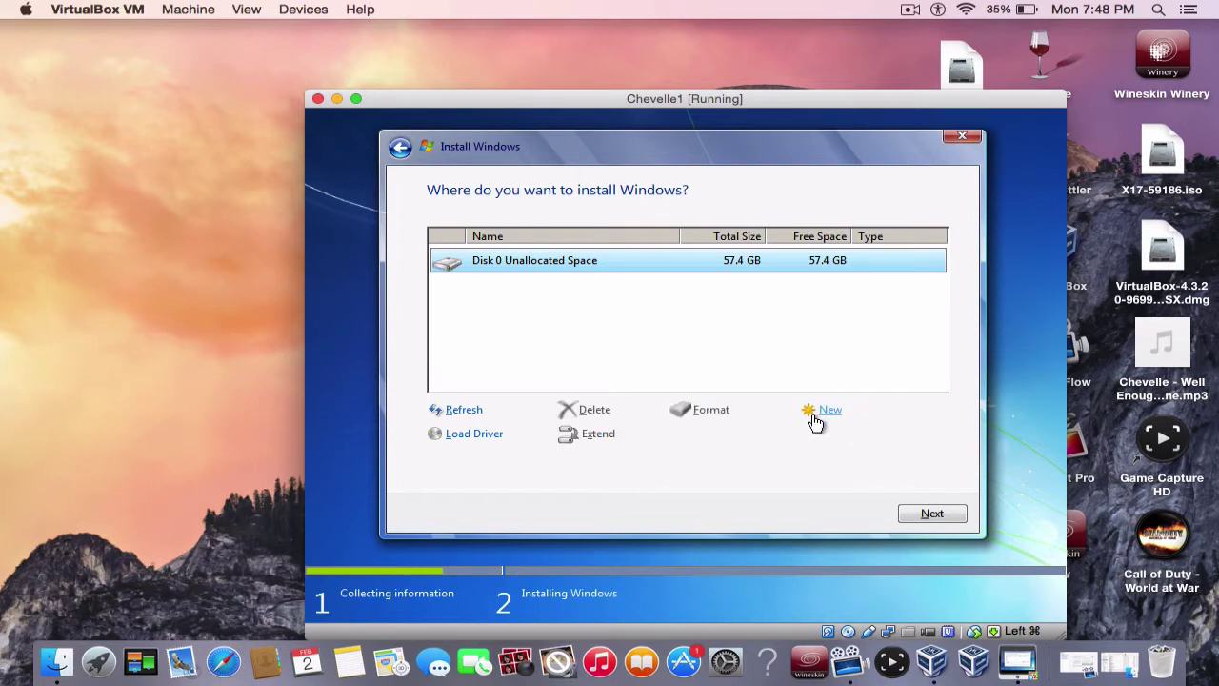
{"action": "left_click", "coordinate": [817, 419]}
{"action": "left_click", "coordinate": [843, 437]}
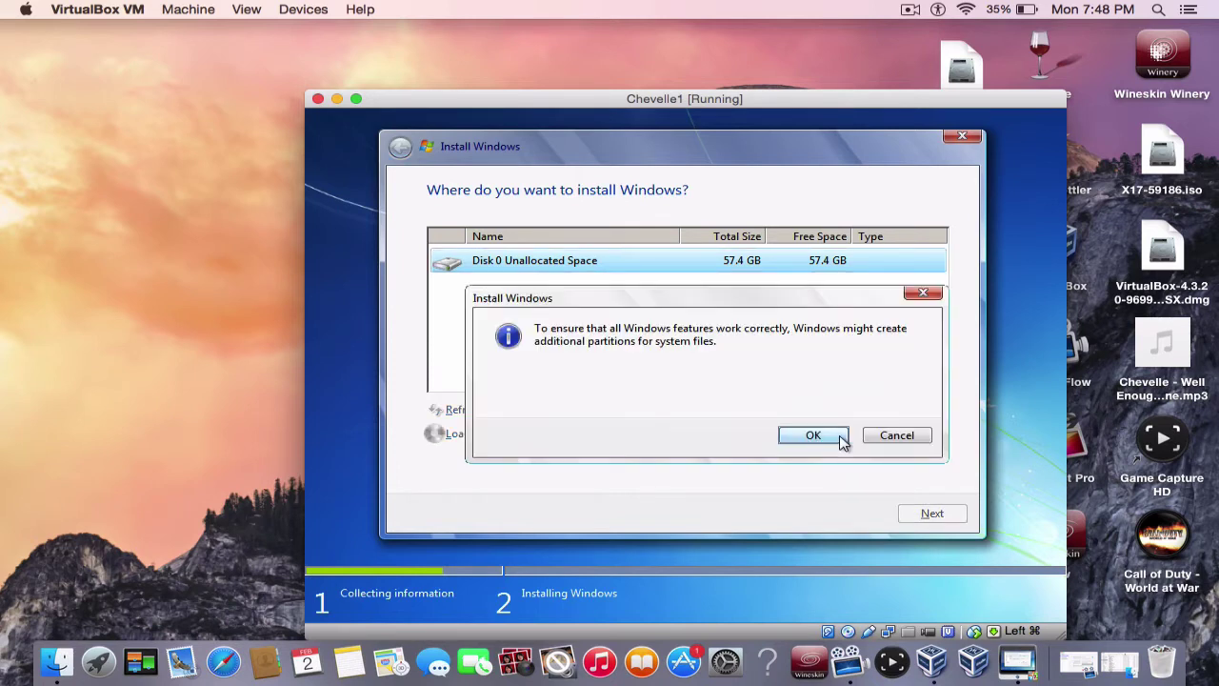
{"action": "left_click", "coordinate": [840, 435]}
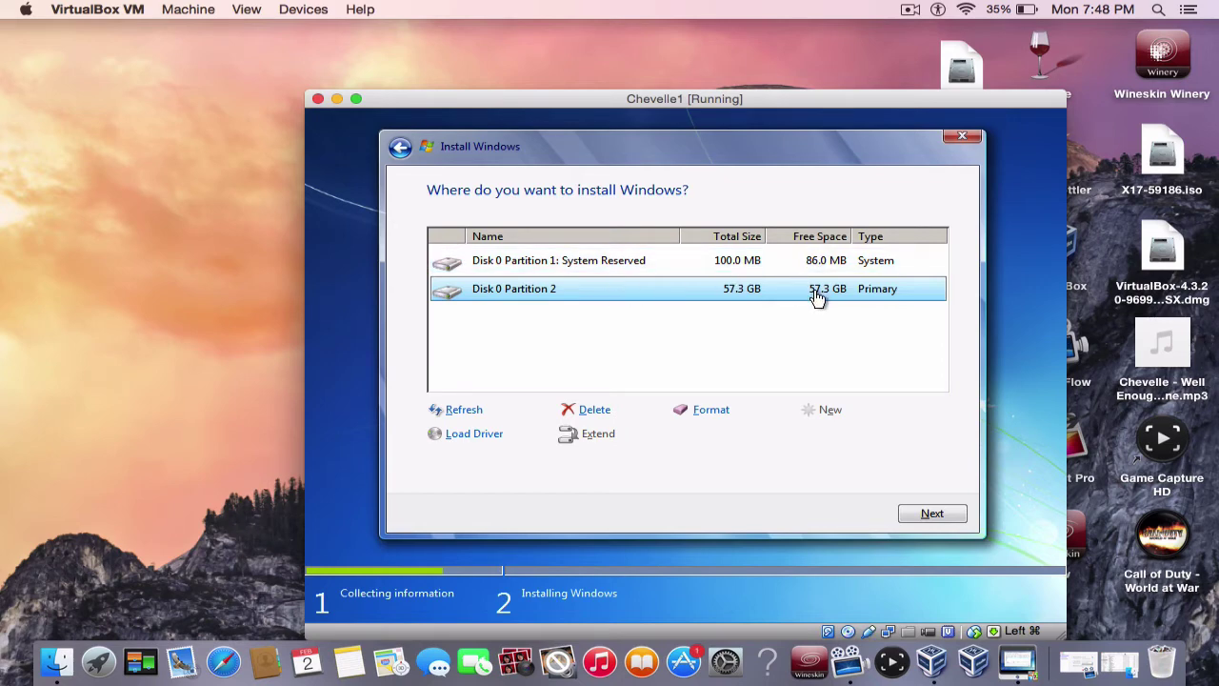
{"action": "left_click", "coordinate": [931, 516]}
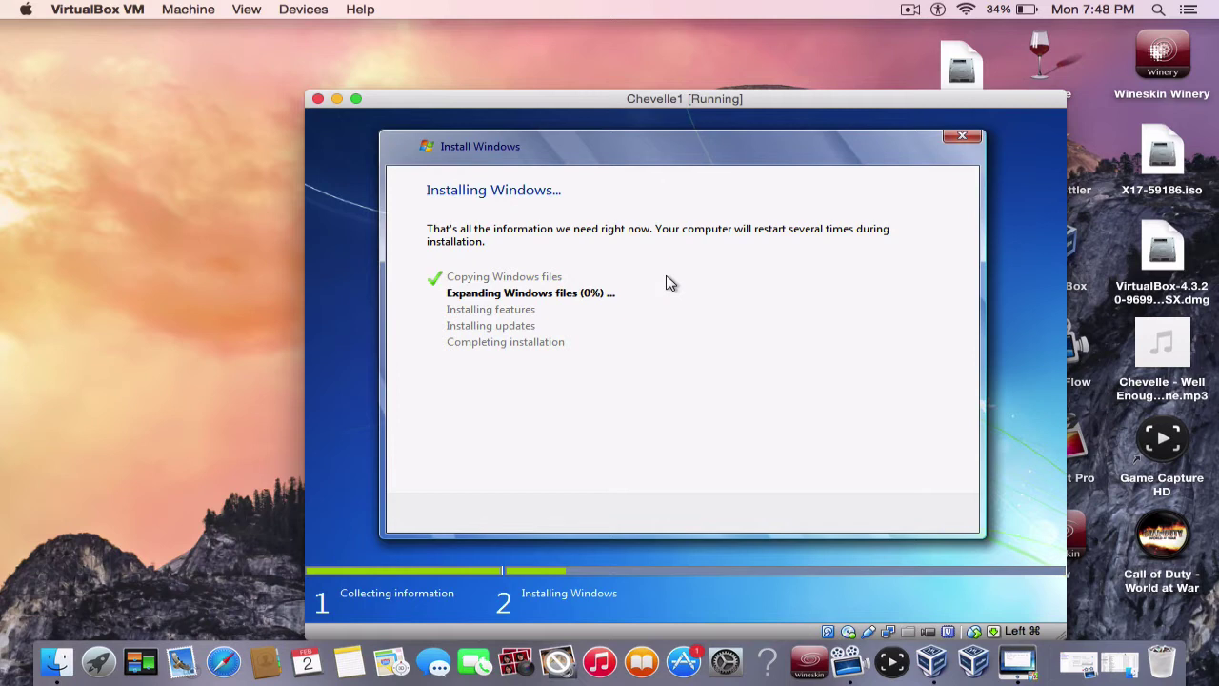
{"action": "left_click", "coordinate": [910, 12]}
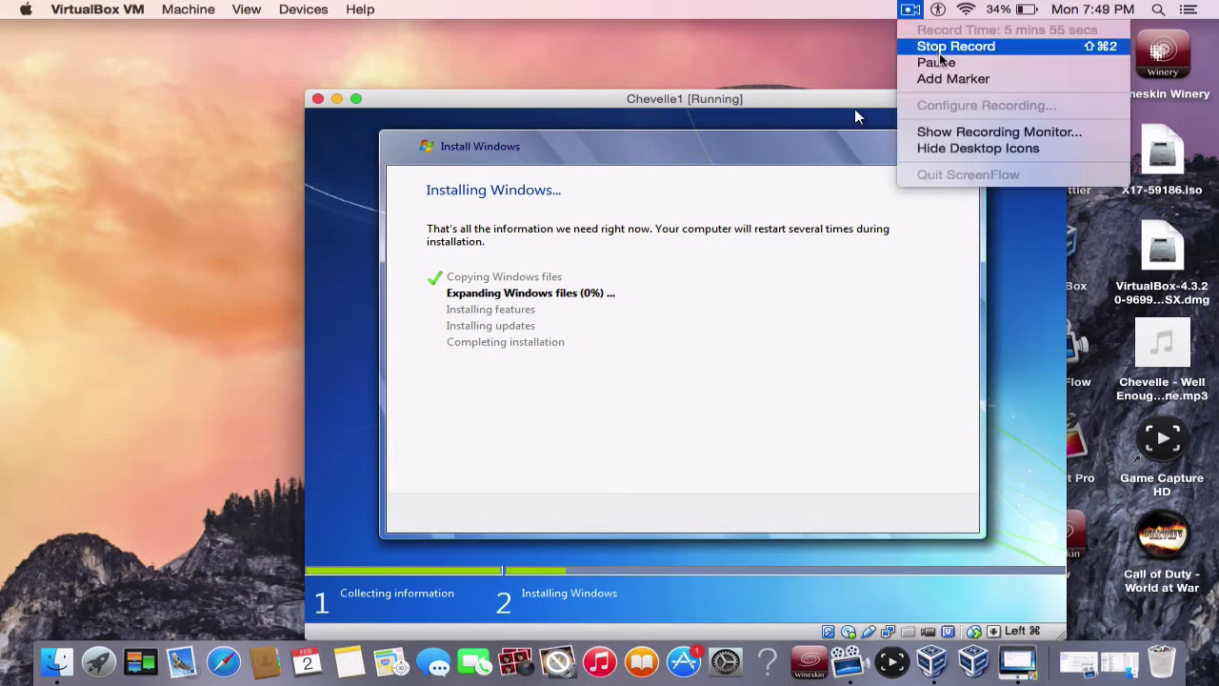
{"action": "left_click", "coordinate": [945, 63]}
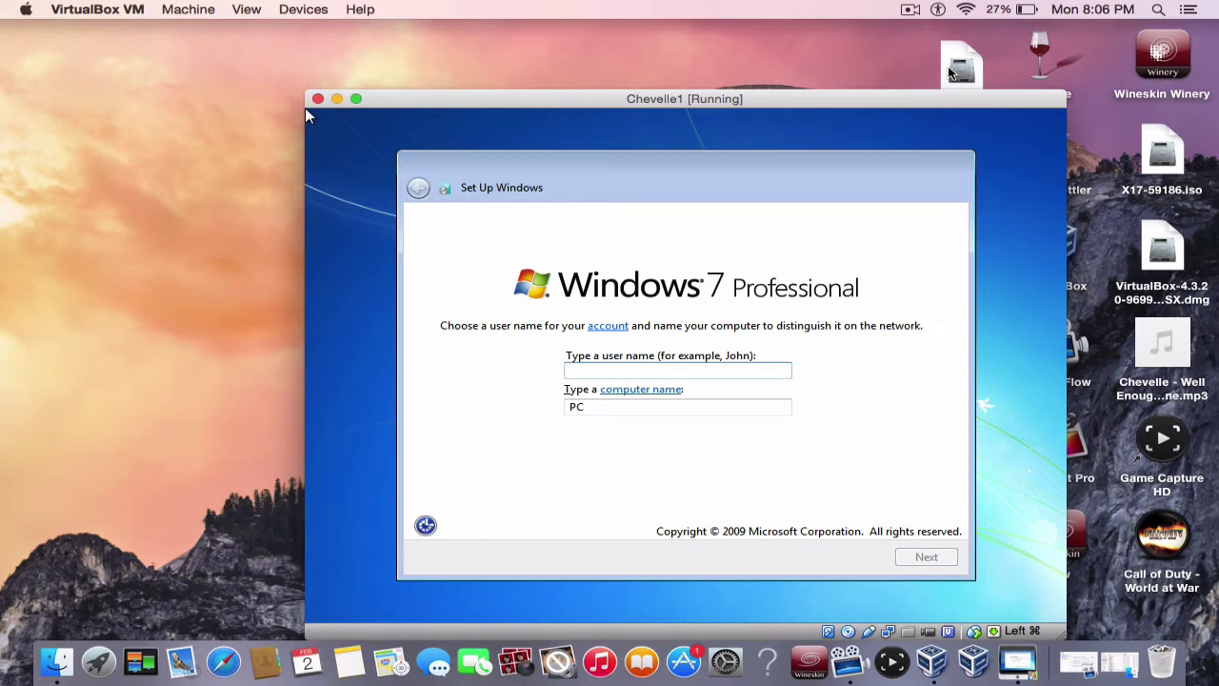
Enter the account's user name, continue without a password or product key, and choose an update option.
{"action": "type", "text": "chris"}
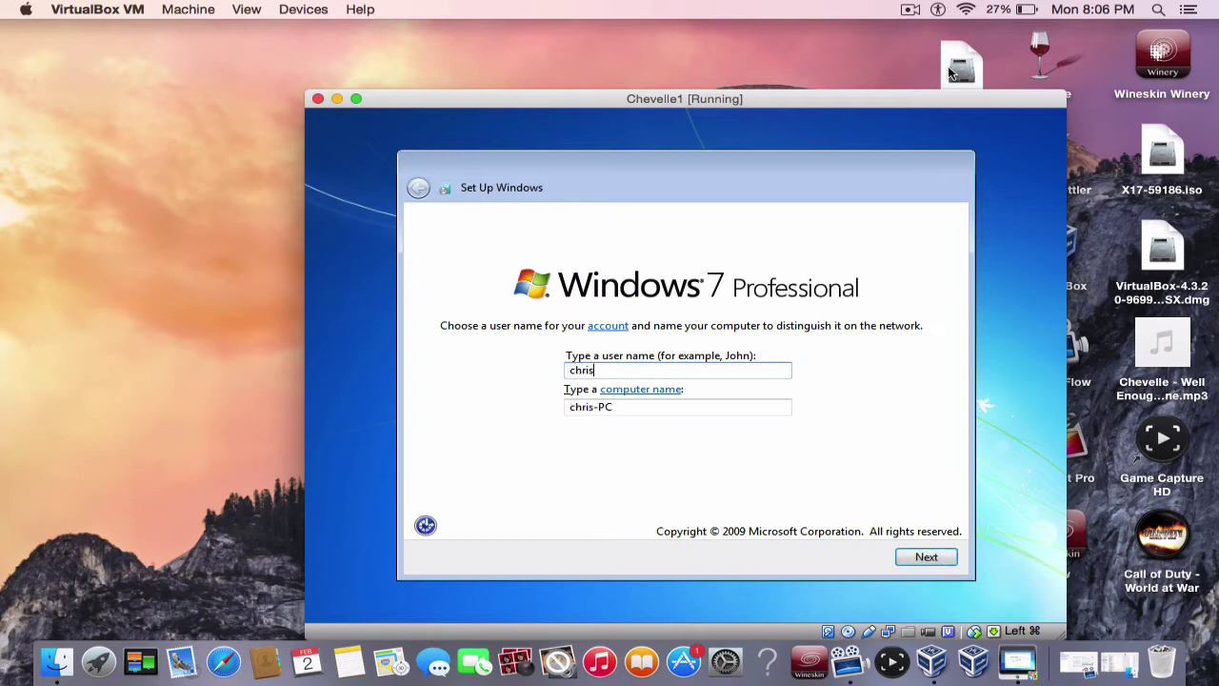
{"action": "left_click", "coordinate": [928, 561]}
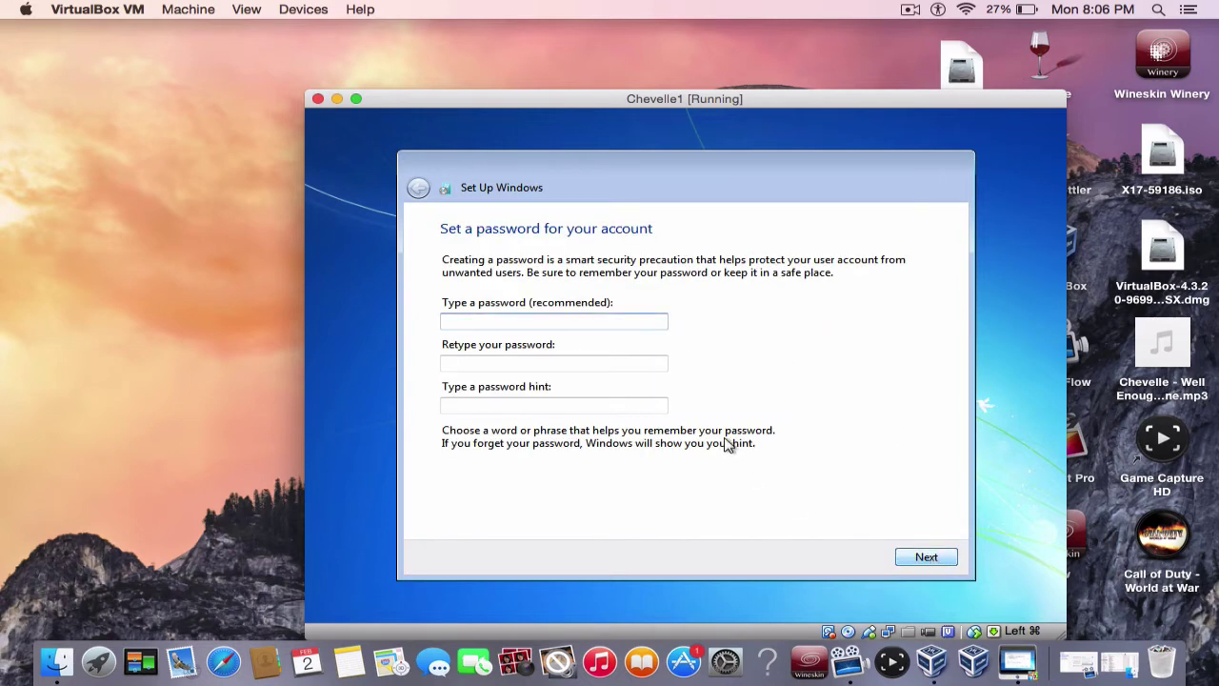
{"action": "left_click", "coordinate": [905, 560]}
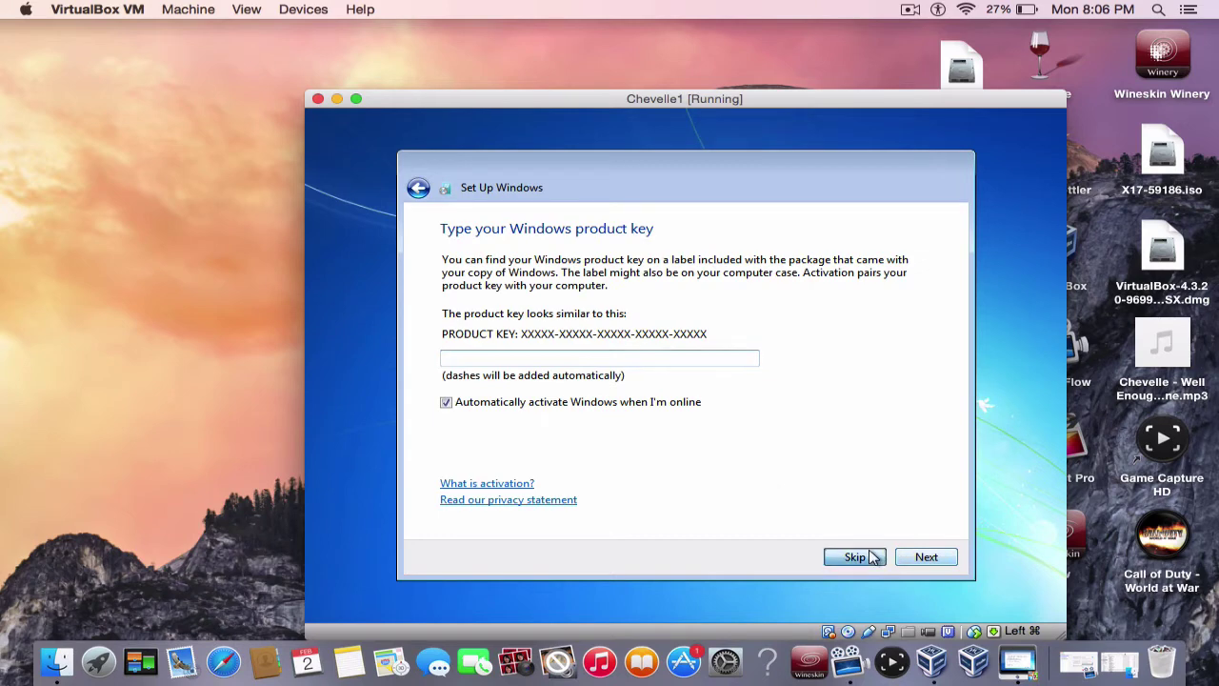
{"action": "left_click", "coordinate": [862, 556]}
{"action": "left_click", "coordinate": [667, 389]}
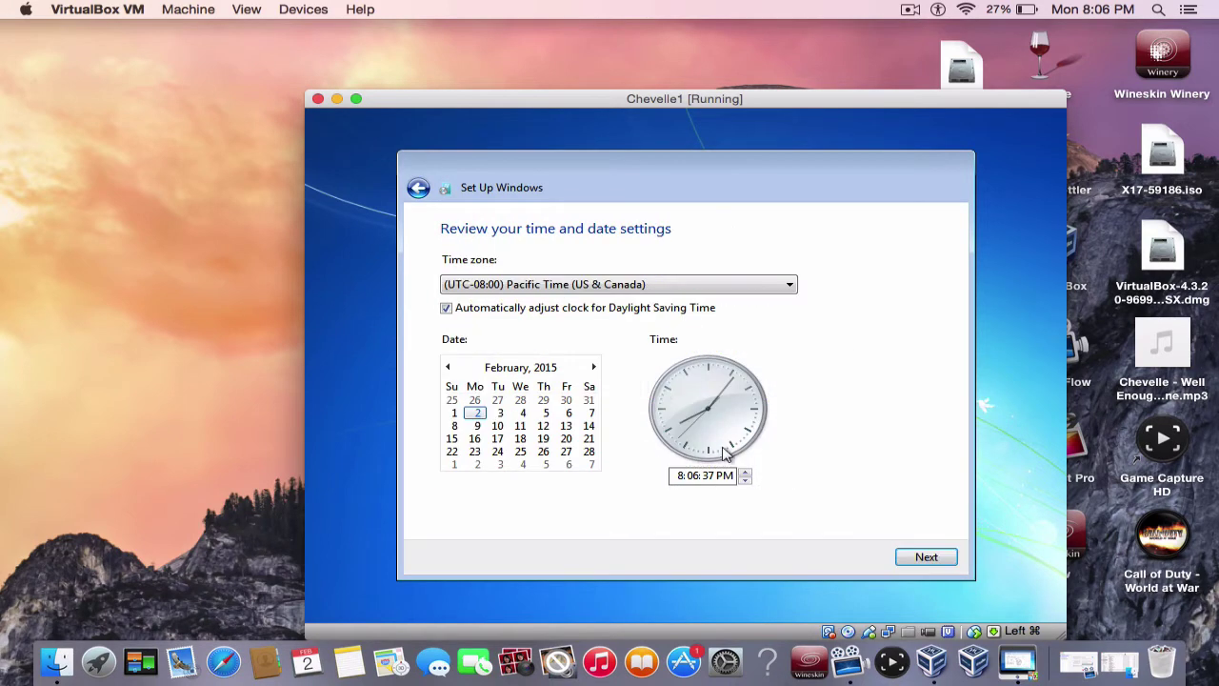
Set the time zone to (UTC-05:00) Indiana (East) and choose Home network as the computer's current location.
{"action": "left_click", "coordinate": [617, 284]}
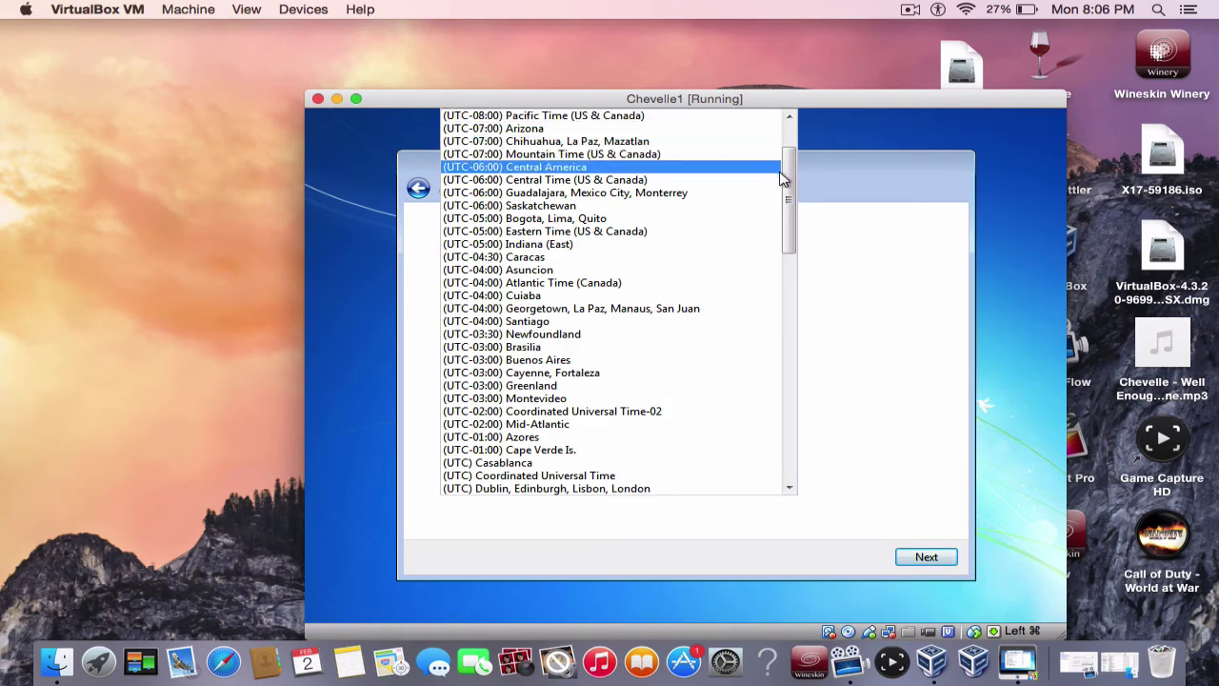
{"action": "left_click_drag", "start_coordinate": [789, 186], "coordinate": [795, 155]}
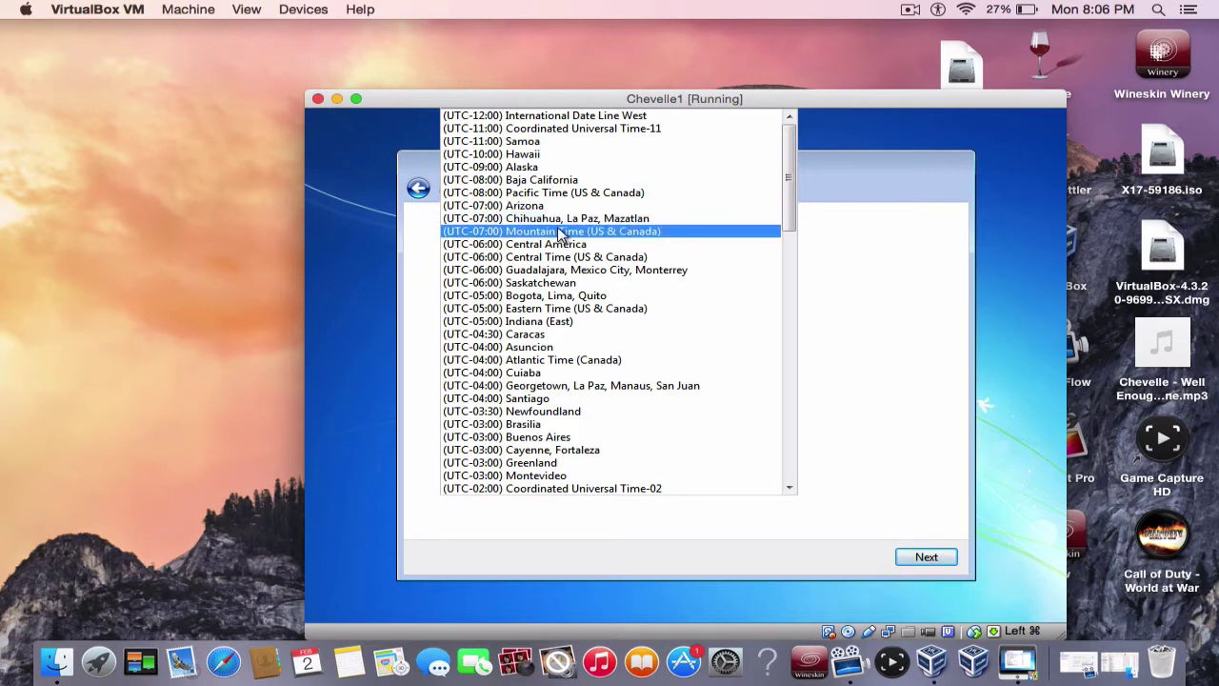
{"action": "left_click", "coordinate": [773, 322]}
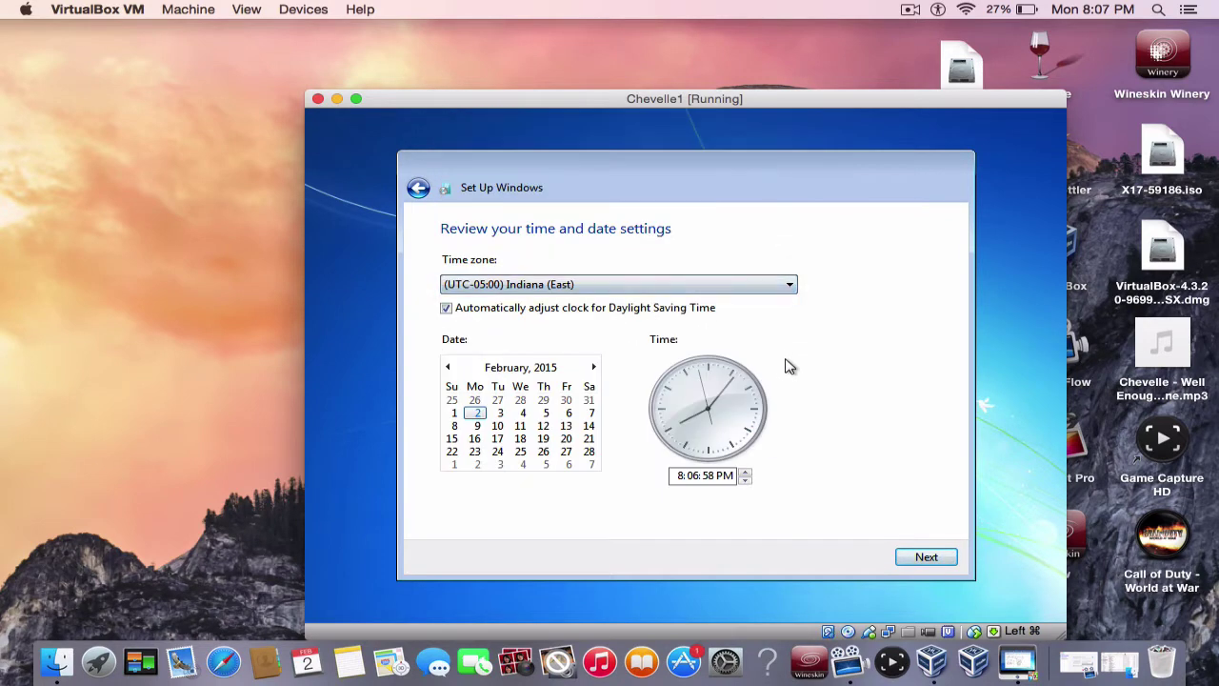
{"action": "left_click", "coordinate": [925, 558]}
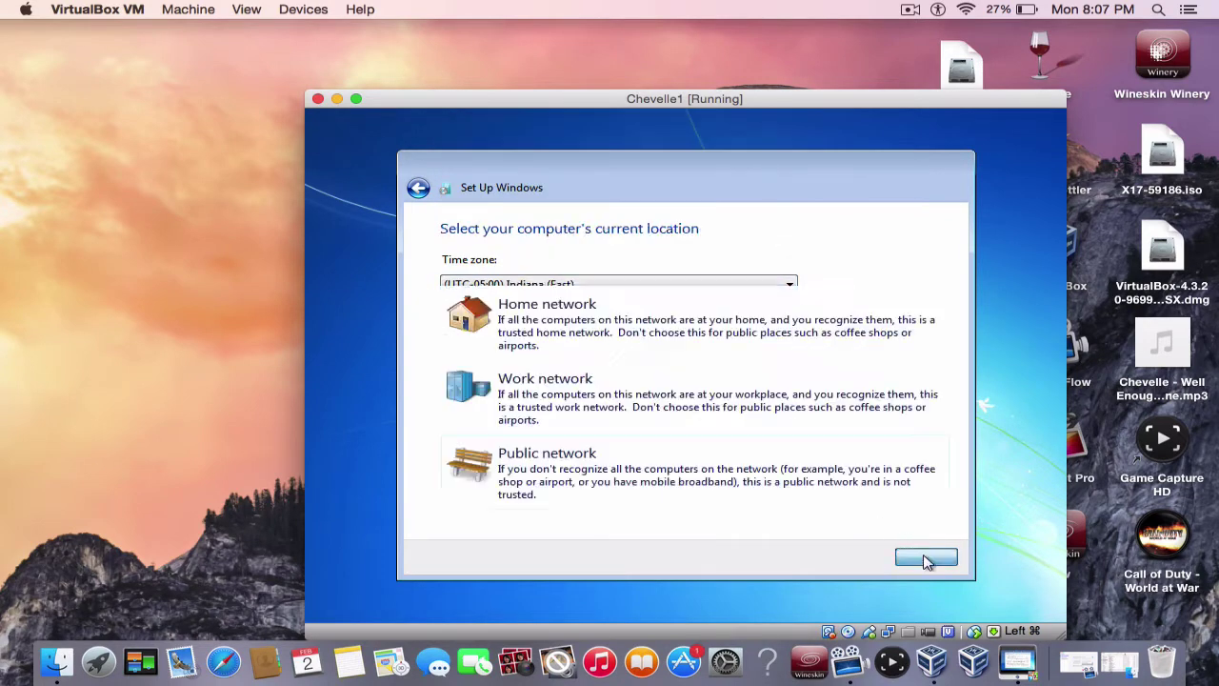
{"action": "left_click", "coordinate": [665, 322]}
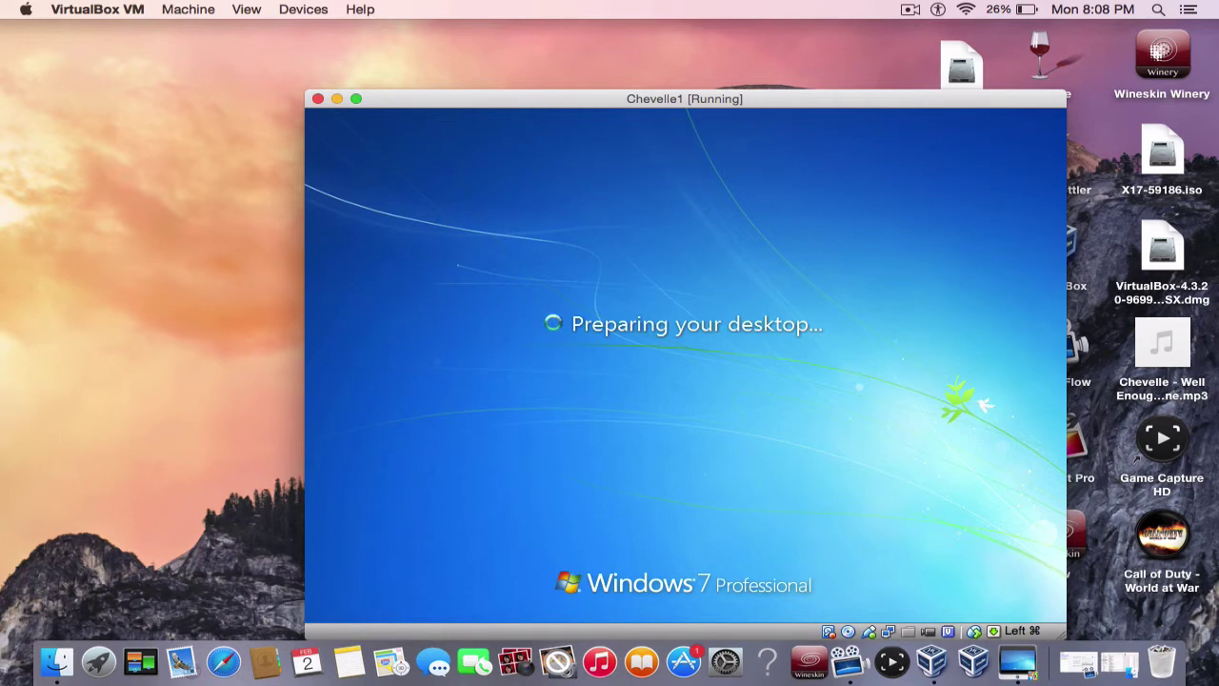
{"action": "key", "text": "XF86AudioRaiseVolume"}
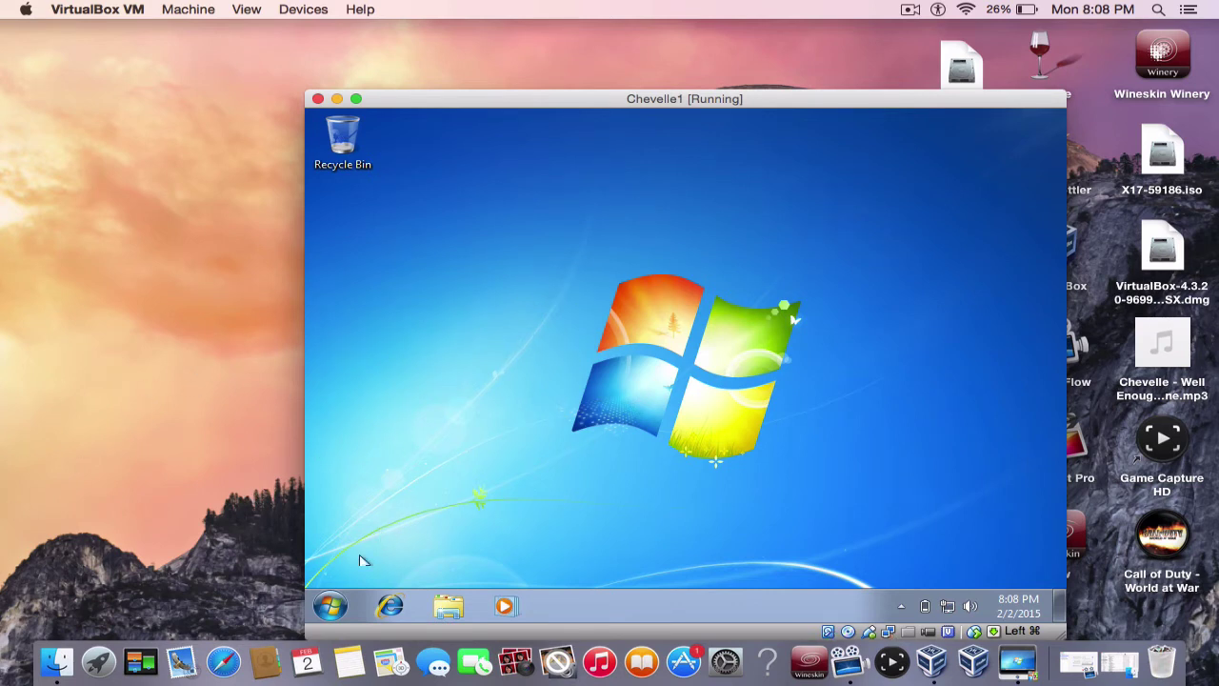
Insert the Guest Additions CD image into the virtual machine and open the CD drive (D:) in Windows.
{"action": "left_click", "coordinate": [305, 9]}
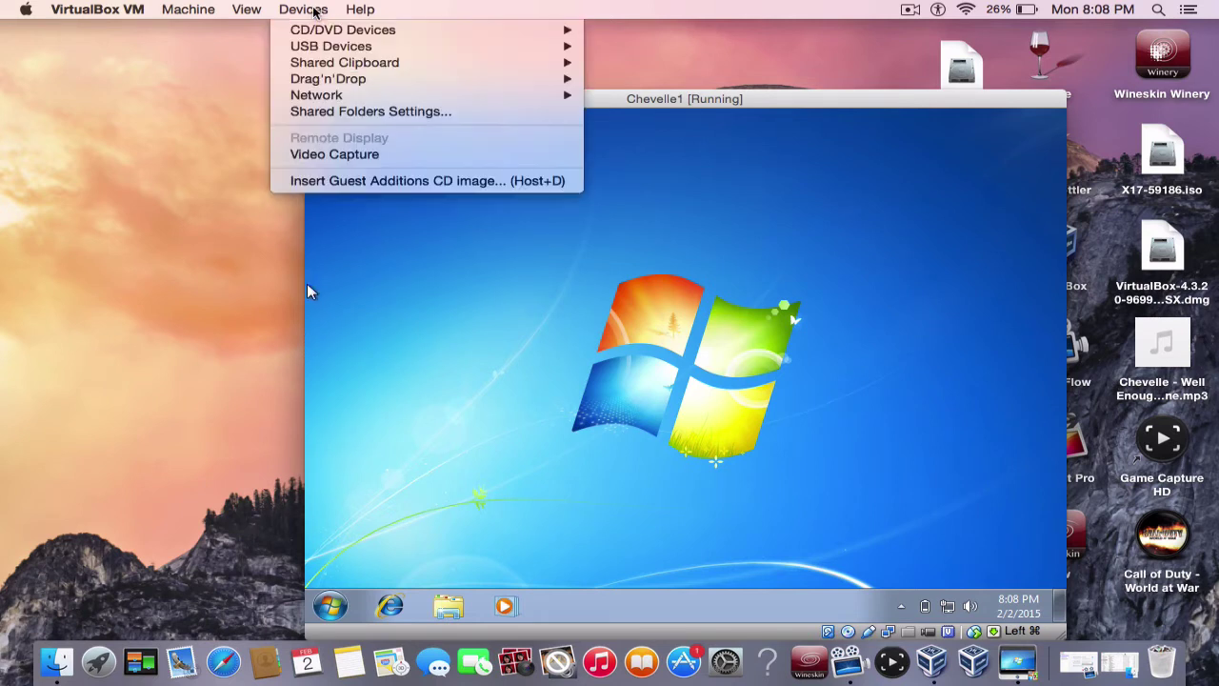
{"action": "left_click", "coordinate": [339, 181]}
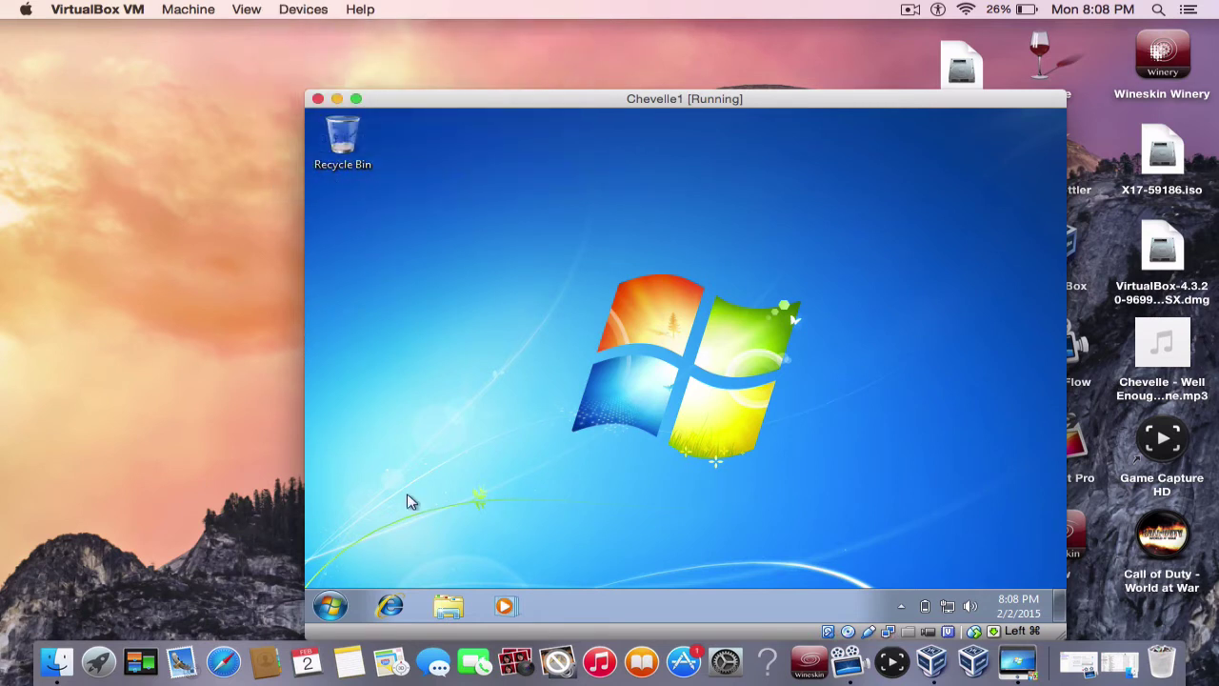
{"action": "left_click", "coordinate": [331, 606]}
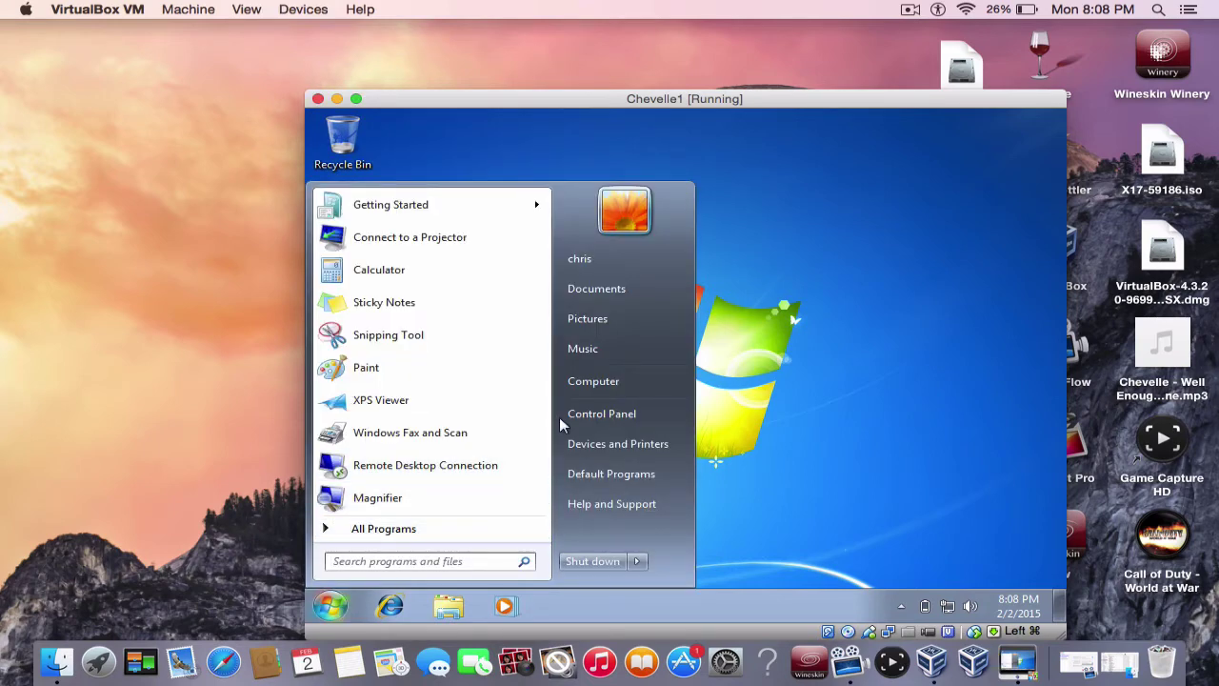
{"action": "left_click", "coordinate": [581, 381]}
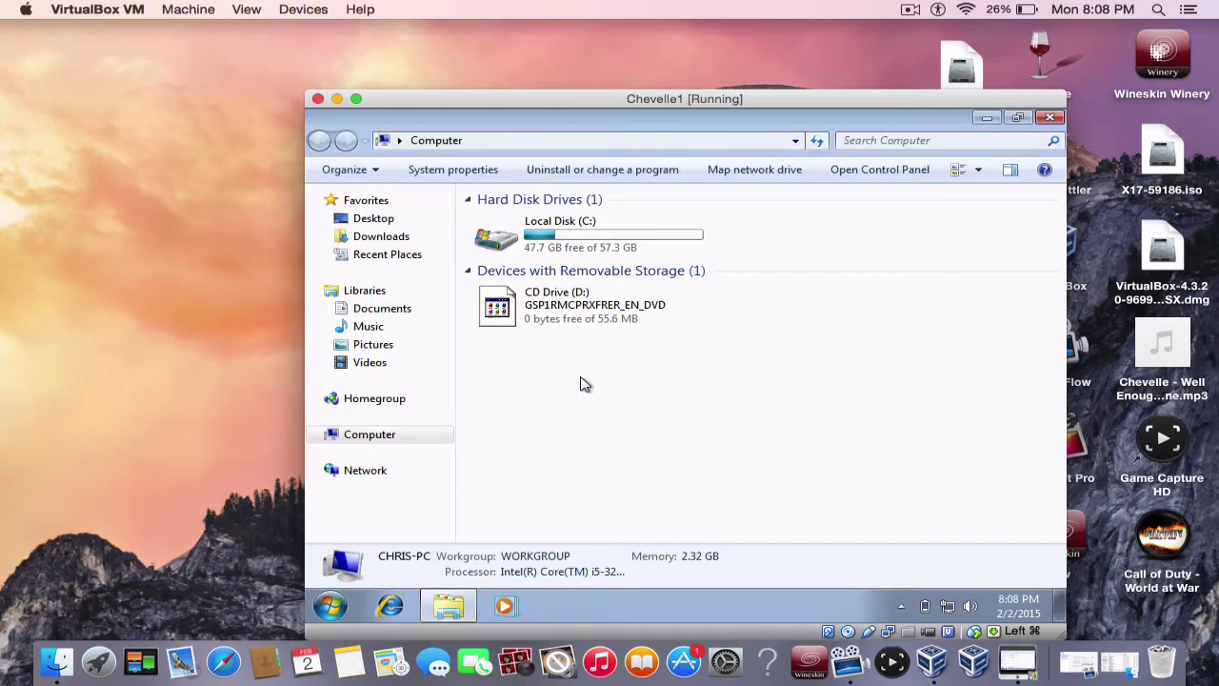
{"action": "double_click", "coordinate": [541, 320]}
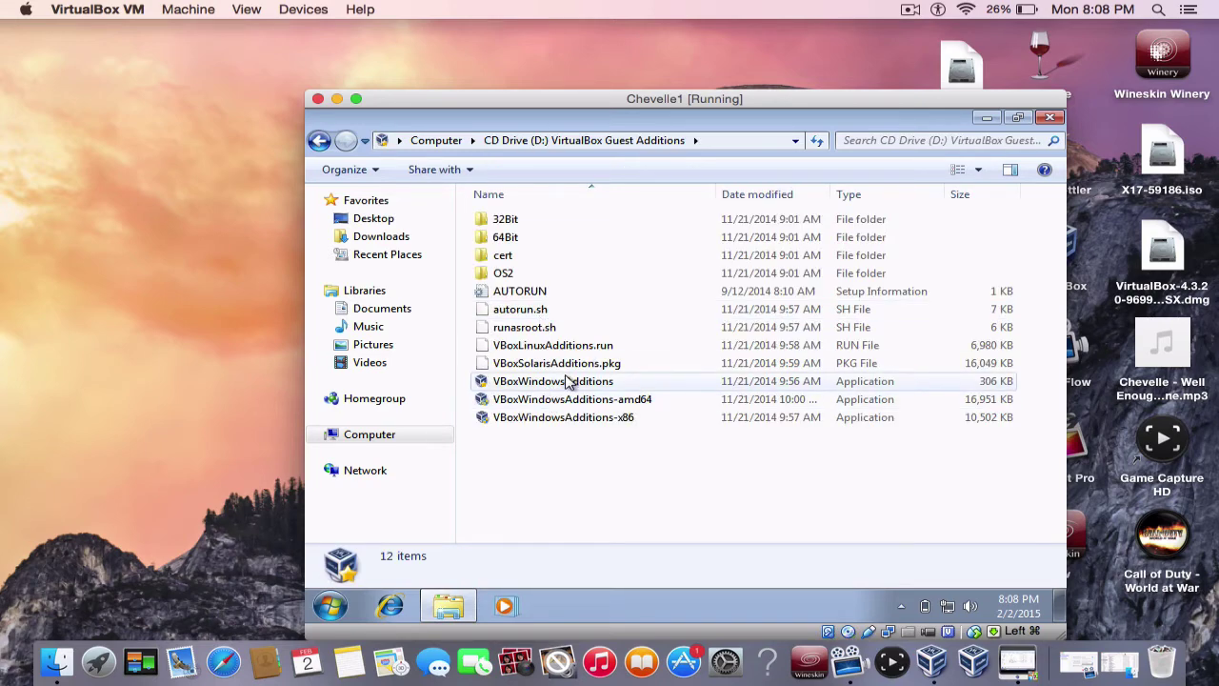
Run VBoxWindowsAdditions from the CD, allow it to make changes and bring up its setup wizard.
{"action": "left_click", "coordinate": [555, 383]}
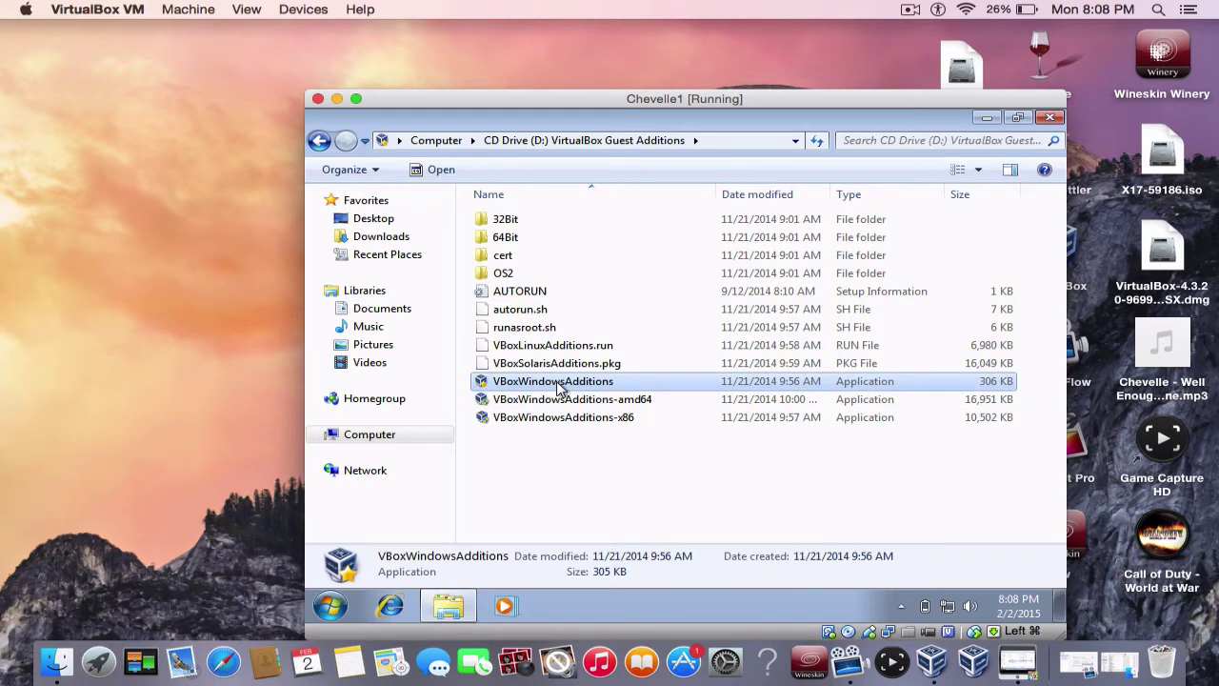
{"action": "double_click", "coordinate": [560, 383]}
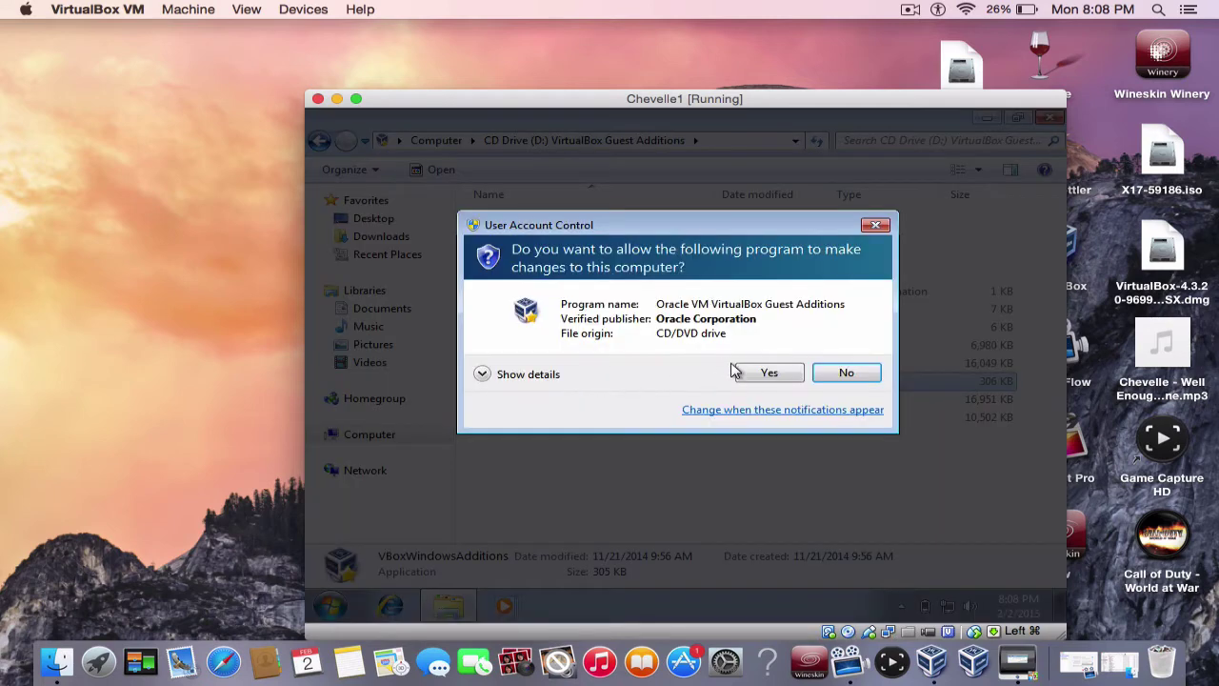
{"action": "left_click", "coordinate": [747, 371]}
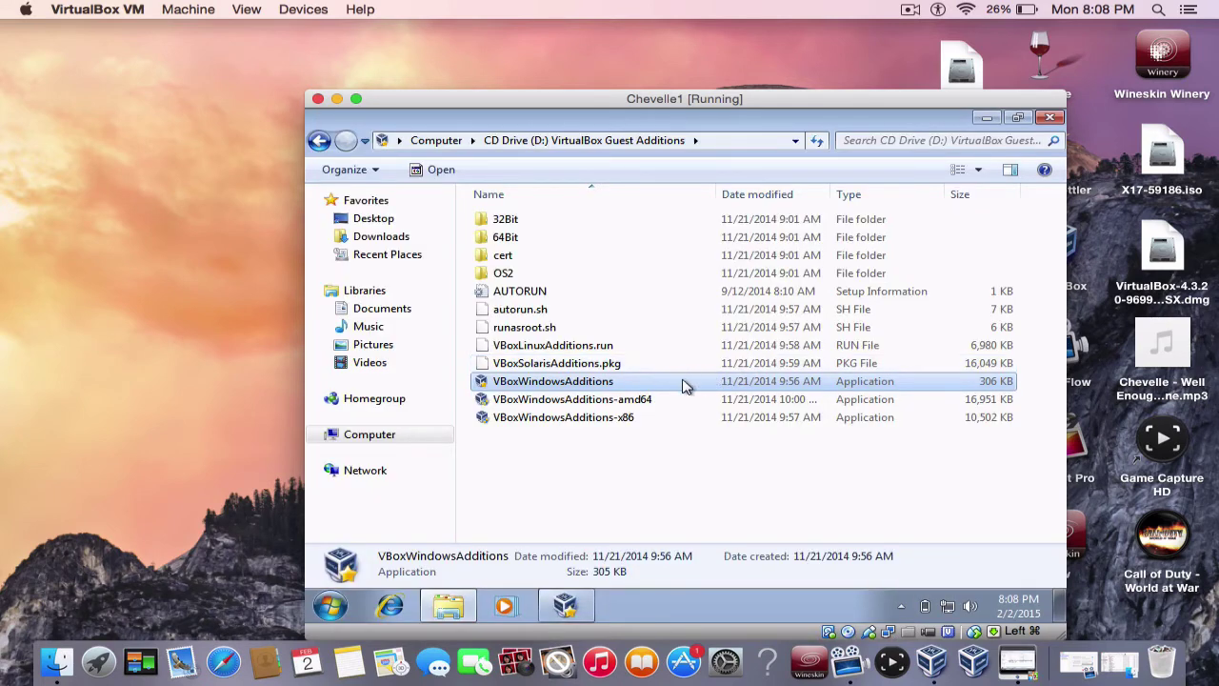
{"action": "left_click", "coordinate": [575, 598]}
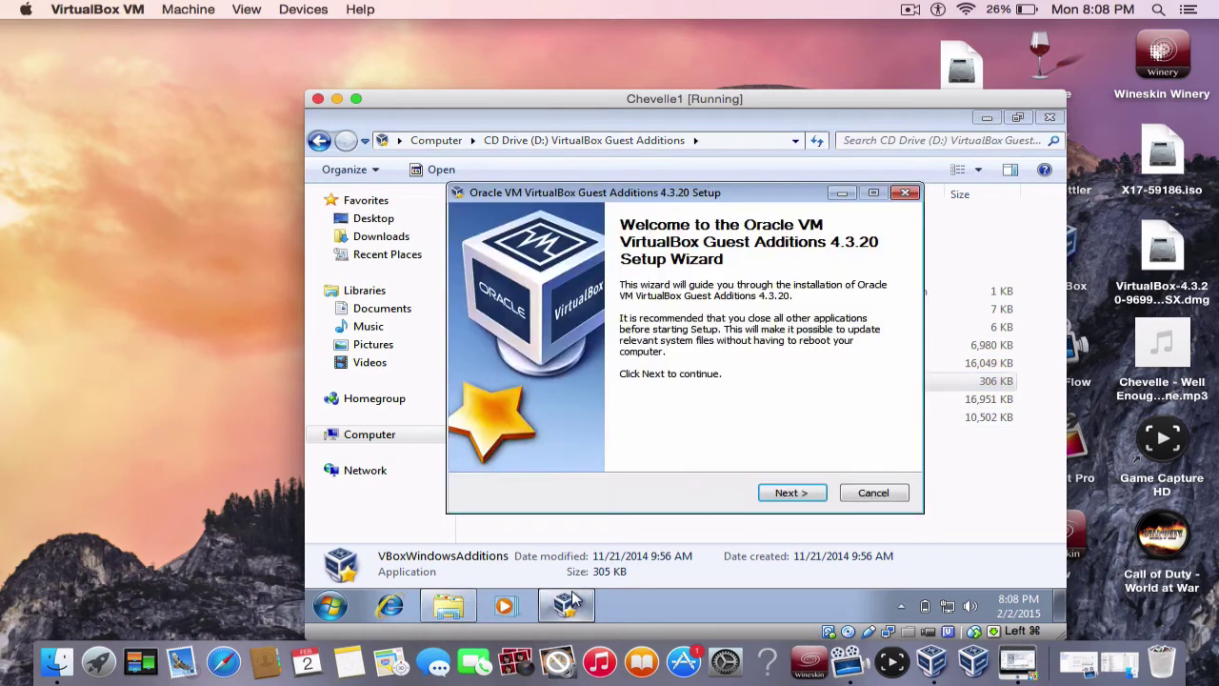
Install Guest Additions 4.3.20 in the default folder with the default components, accepting the Oracle device software.
{"action": "left_click", "coordinate": [789, 492]}
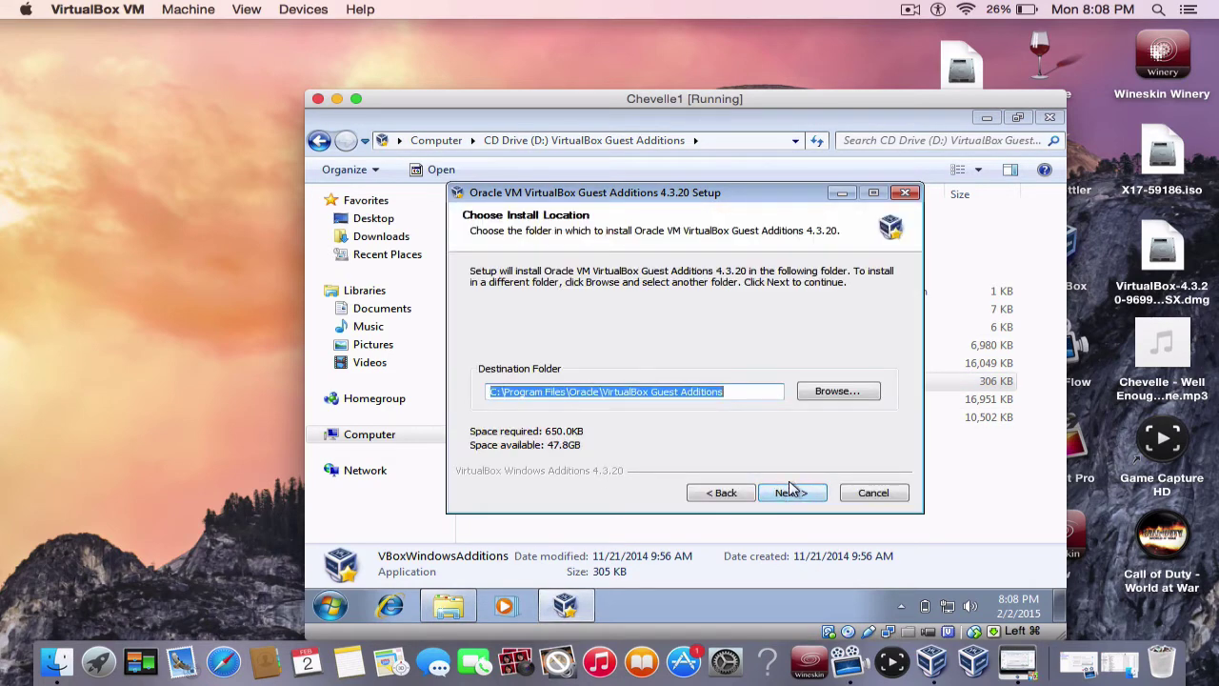
{"action": "left_click", "coordinate": [789, 492]}
{"action": "left_click", "coordinate": [790, 495]}
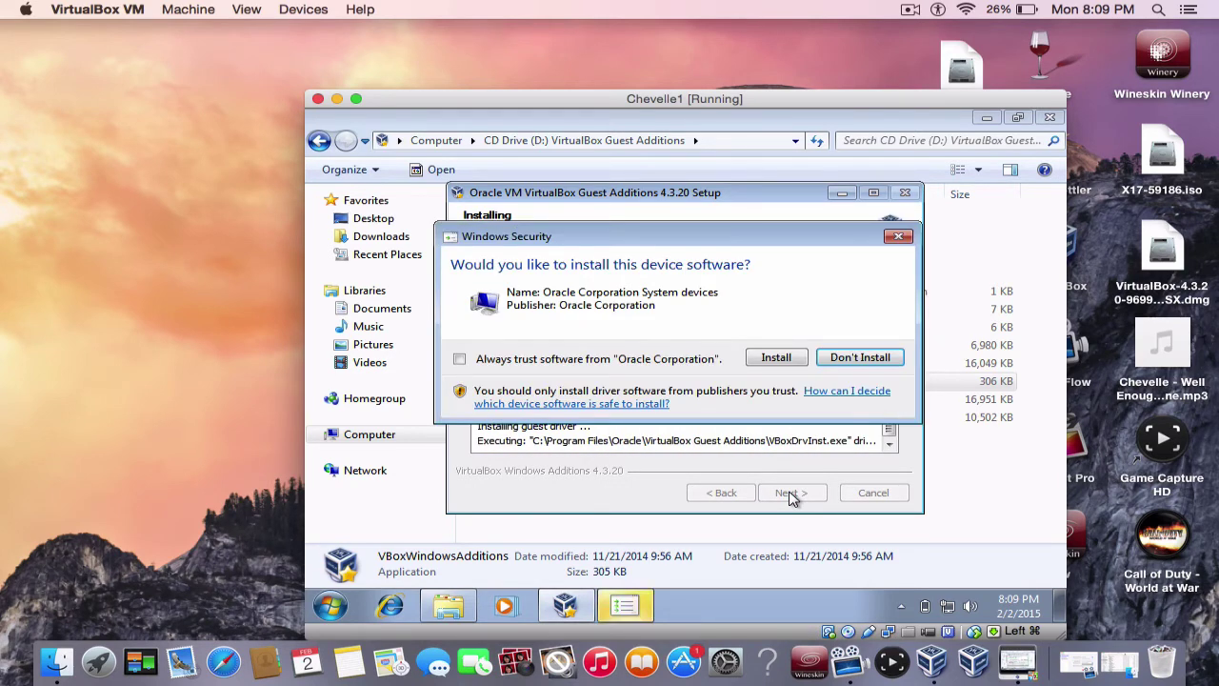
{"action": "left_click", "coordinate": [778, 356]}
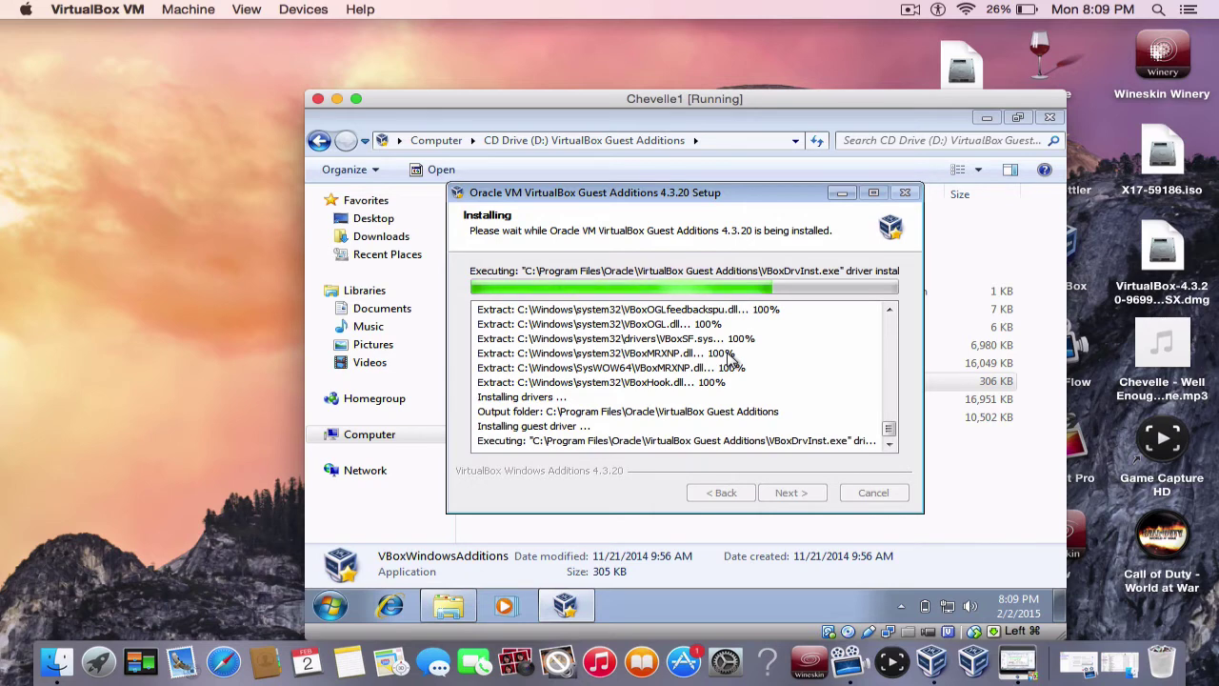
{"action": "left_click", "coordinate": [762, 360]}
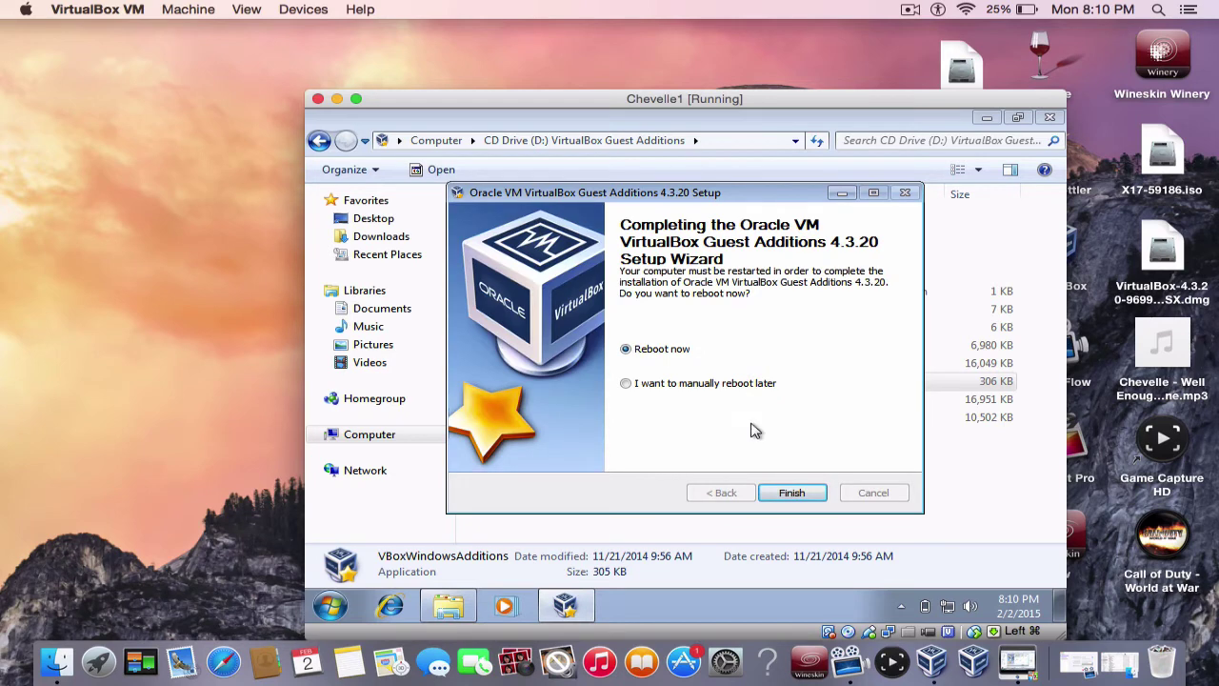
Finish the Guest Additions setup with Reboot now, dismiss the compatibility notice and force Windows to restart.
{"action": "left_click", "coordinate": [820, 502]}
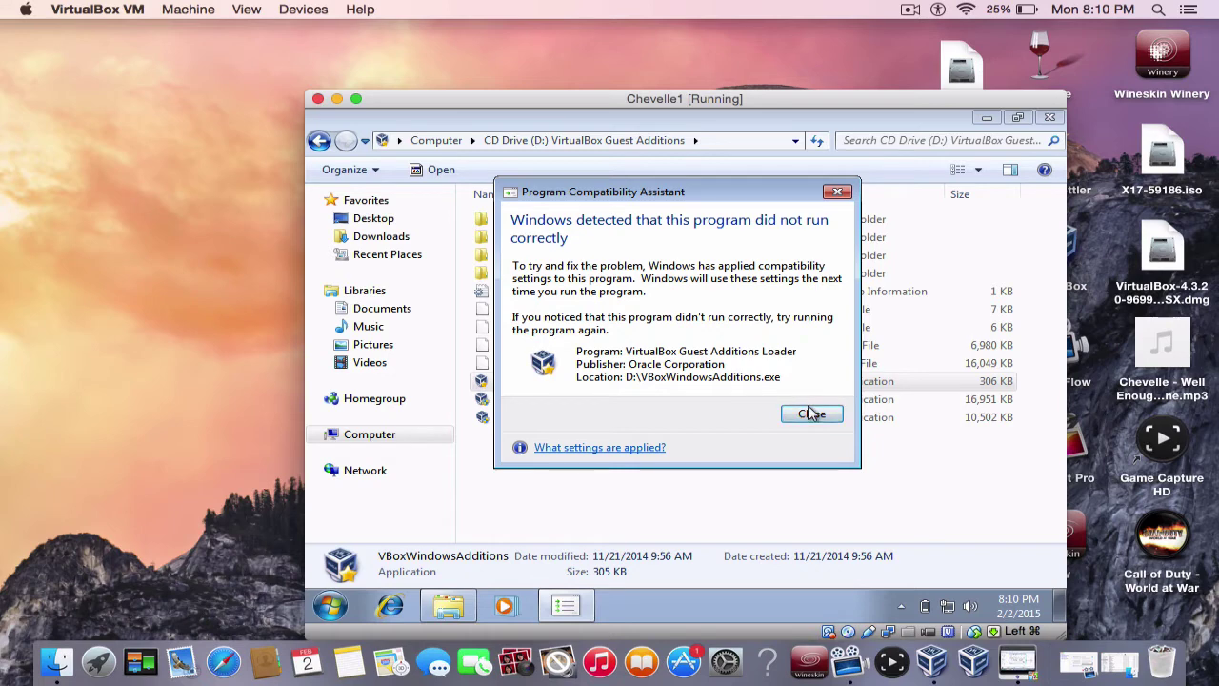
{"action": "left_click", "coordinate": [809, 412]}
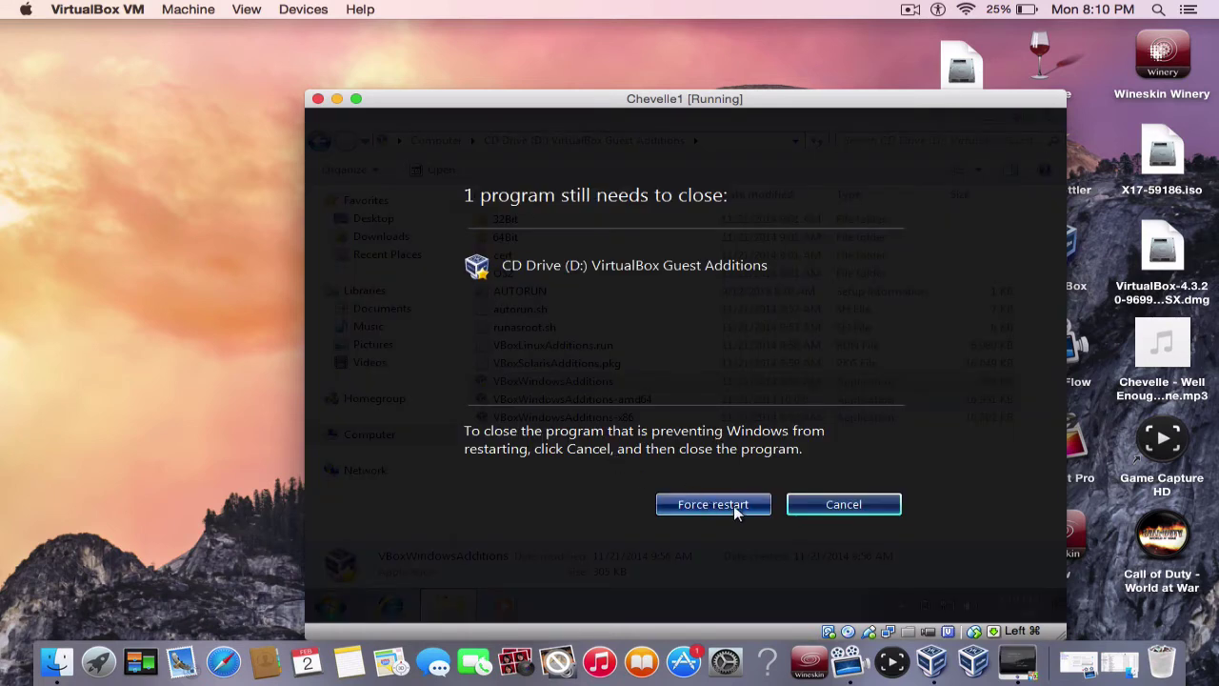
{"action": "left_click", "coordinate": [734, 507]}
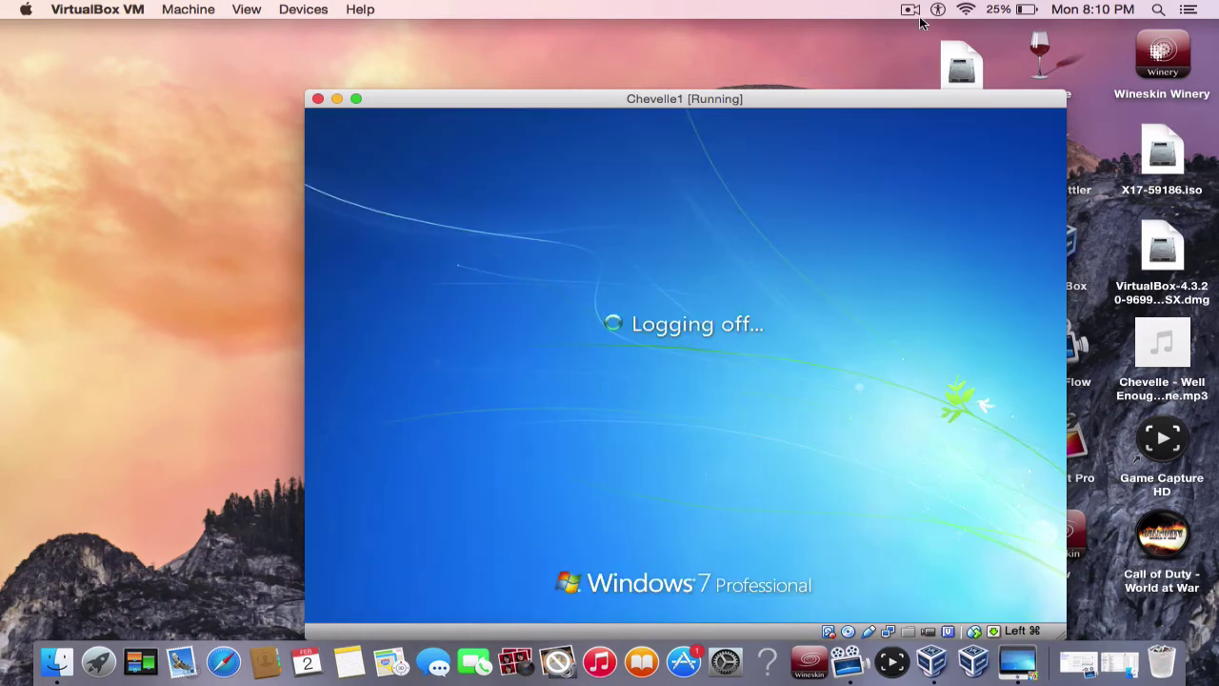
{"action": "left_click", "coordinate": [910, 9]}
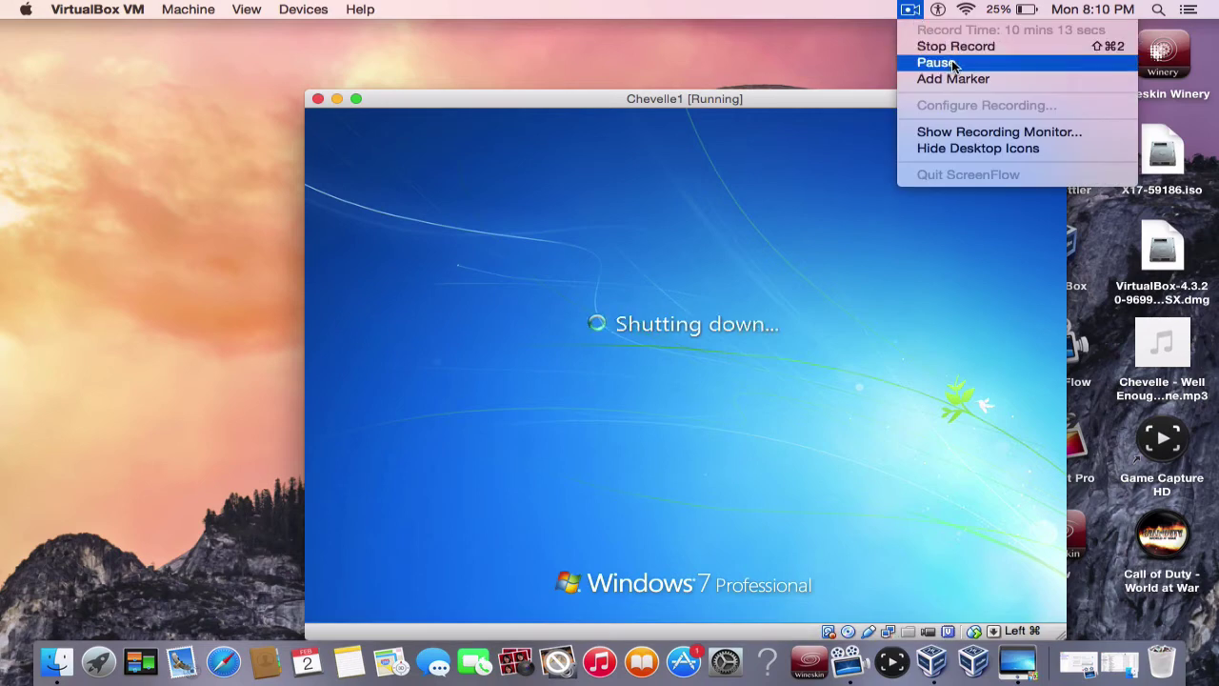
{"action": "left_click", "coordinate": [950, 62]}
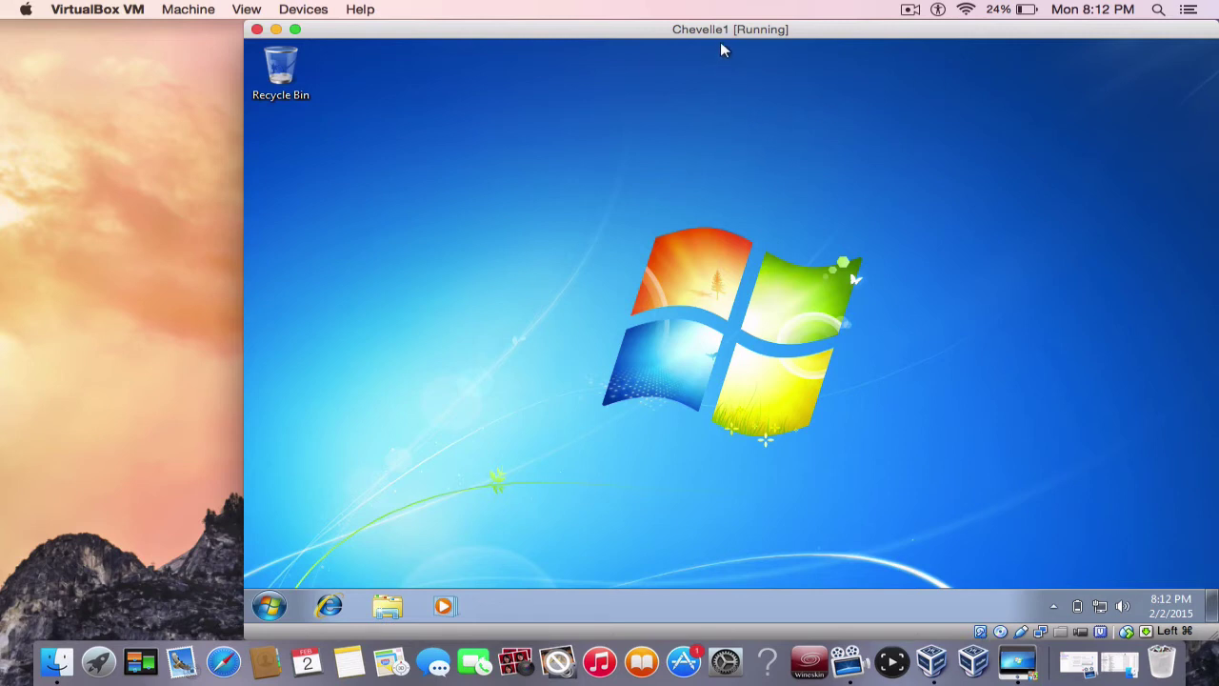
Move the Chevelle1 window fully onto the screen and switch the virtual machine to fullscreen.
{"action": "left_click_drag", "start_coordinate": [719, 32], "coordinate": [586, 31]}
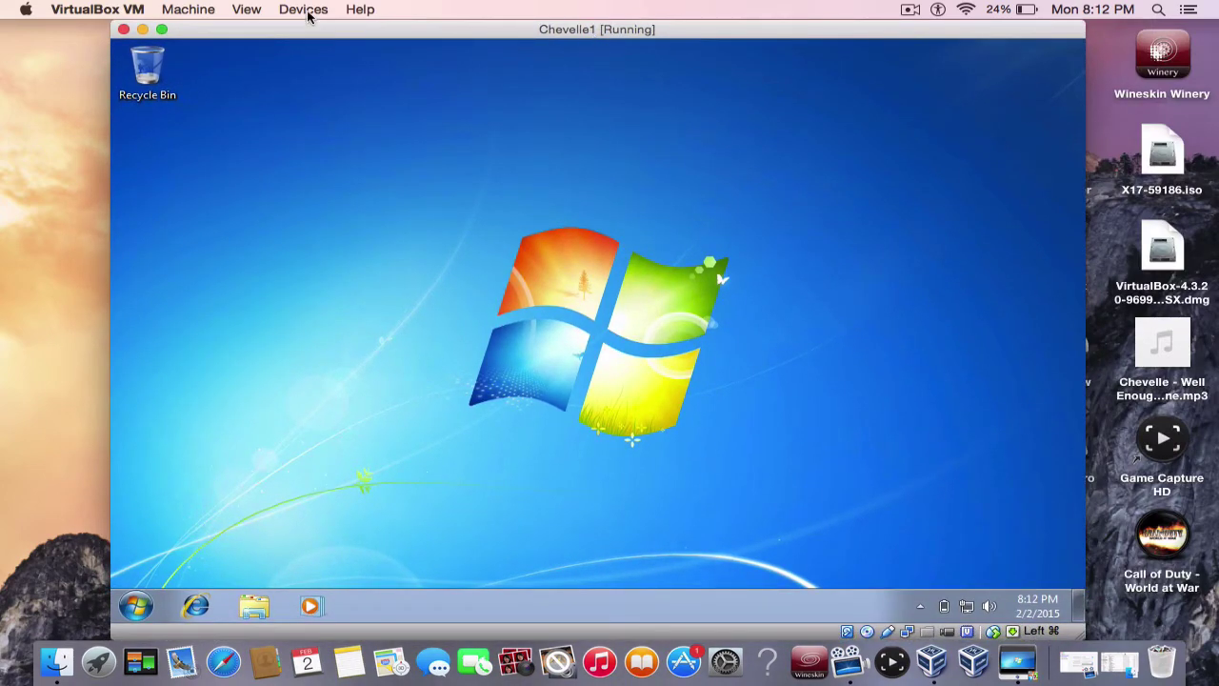
{"action": "left_click", "coordinate": [249, 11]}
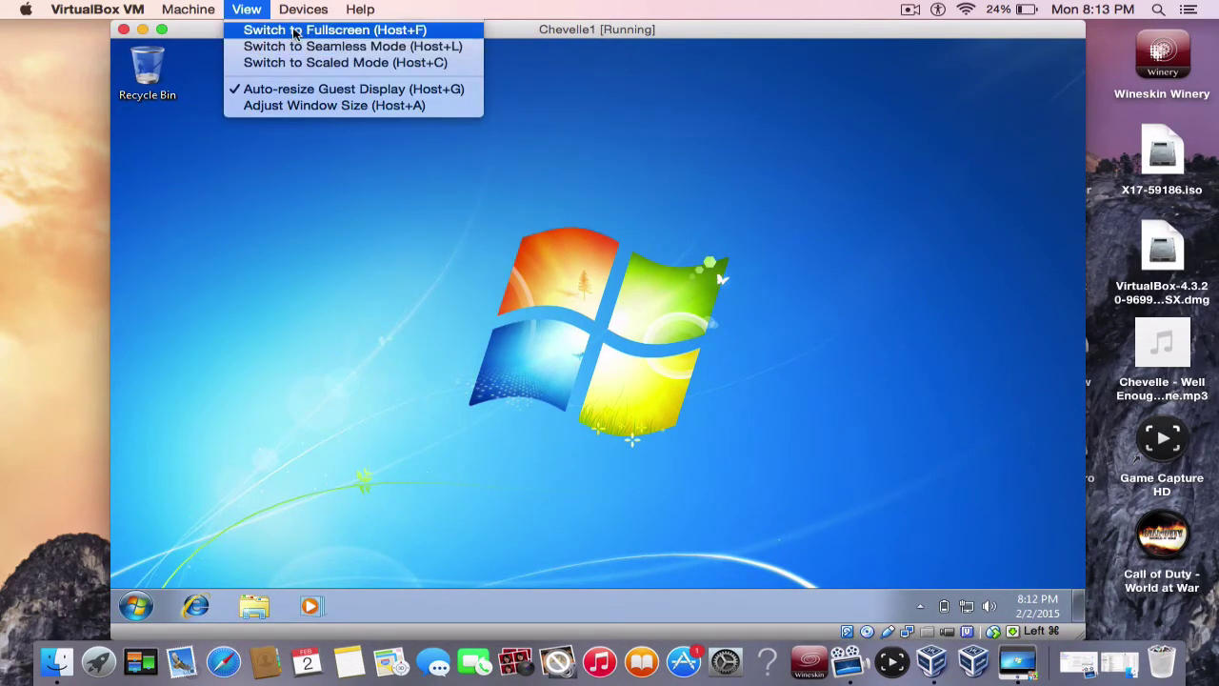
{"action": "left_click", "coordinate": [291, 30]}
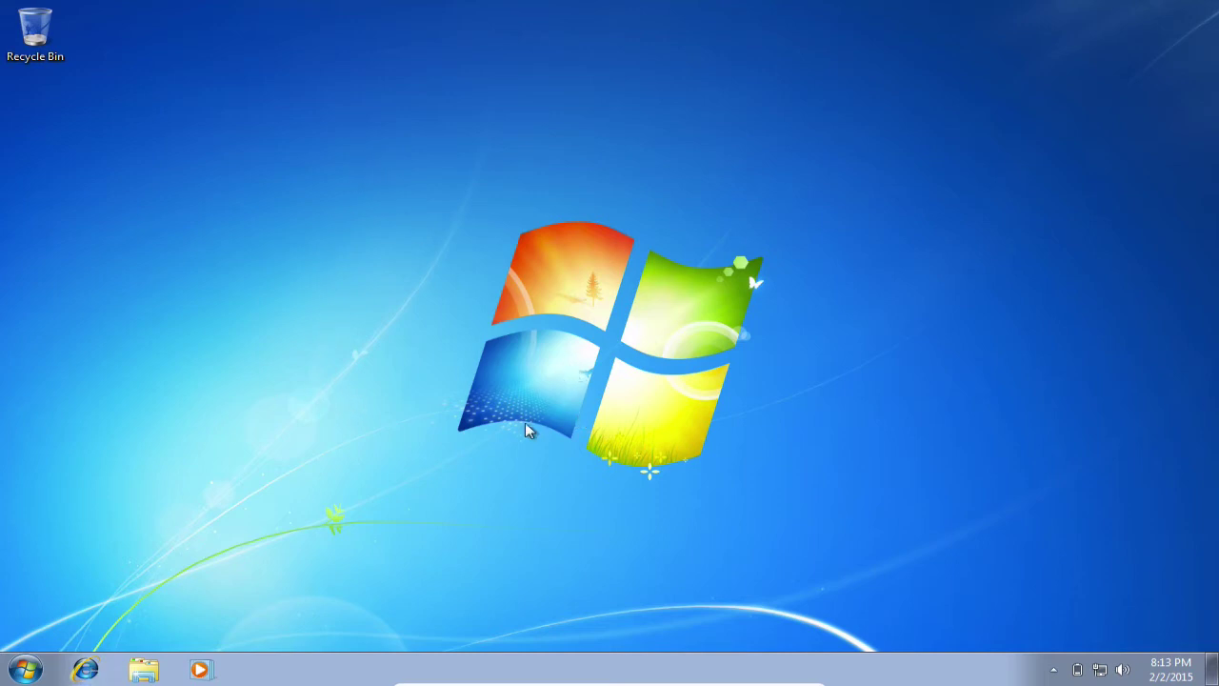
Close the fullscreen Chevelle1 machine with its state saved.
{"action": "mouse_move", "coordinate": [602, 679]}
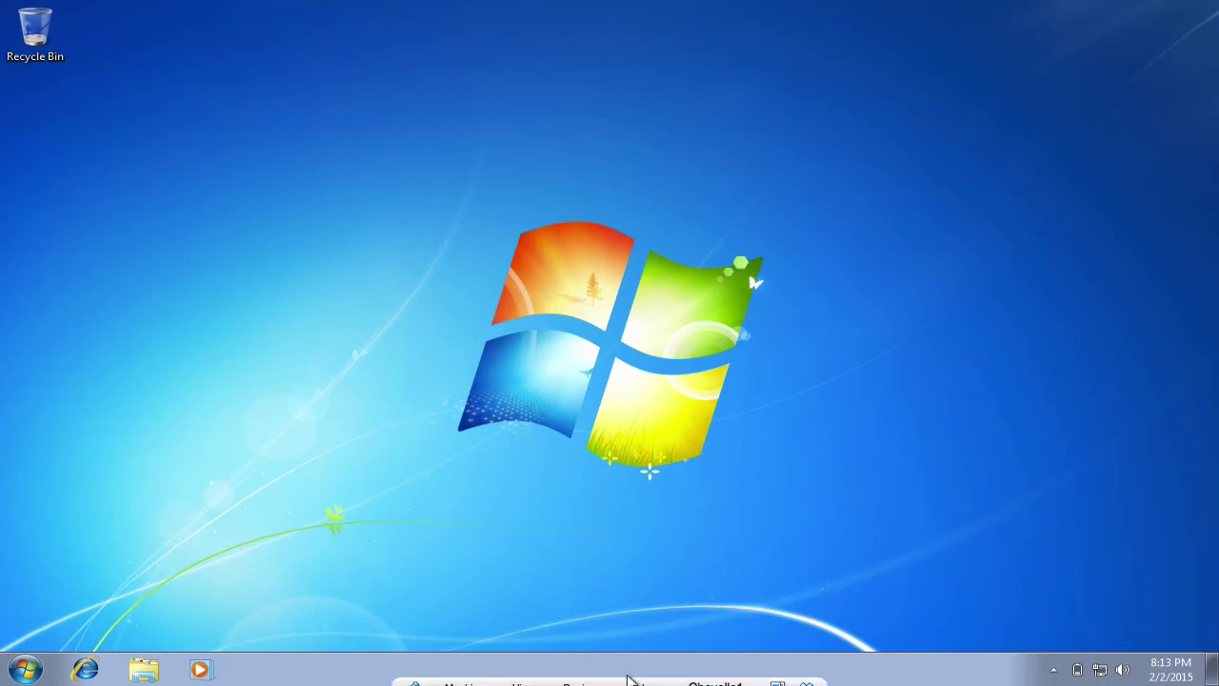
{"action": "mouse_move", "coordinate": [381, 3]}
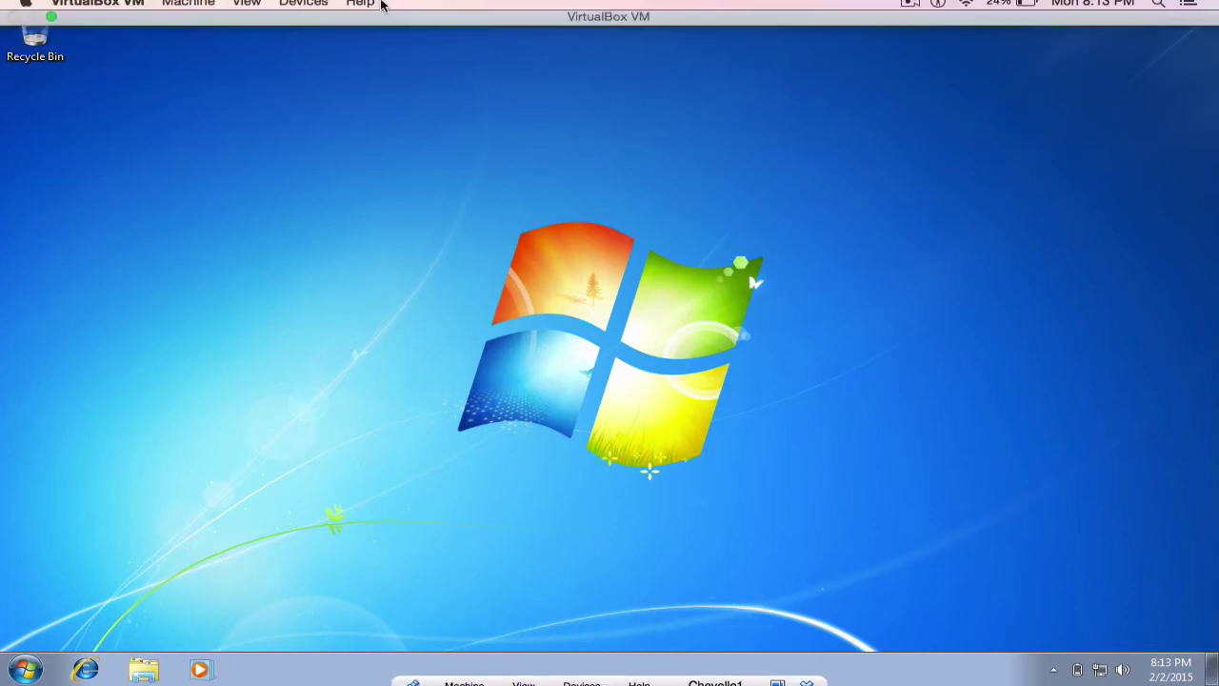
{"action": "left_click", "coordinate": [259, 10]}
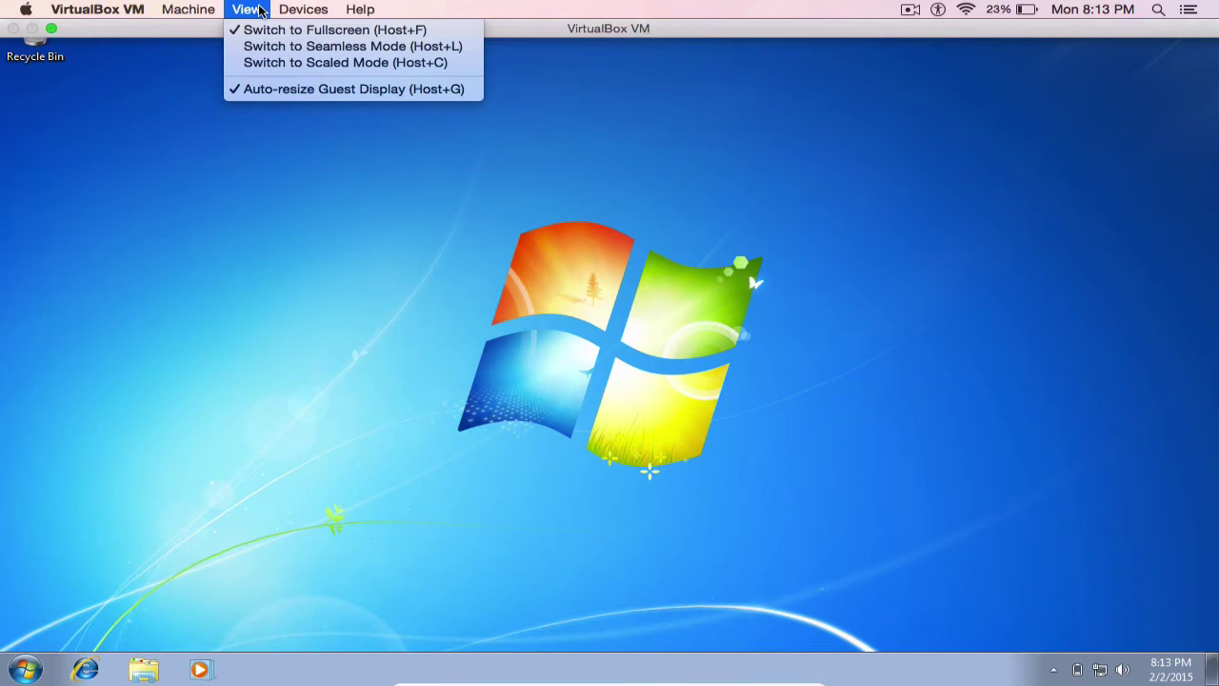
{"action": "mouse_move", "coordinate": [314, 9]}
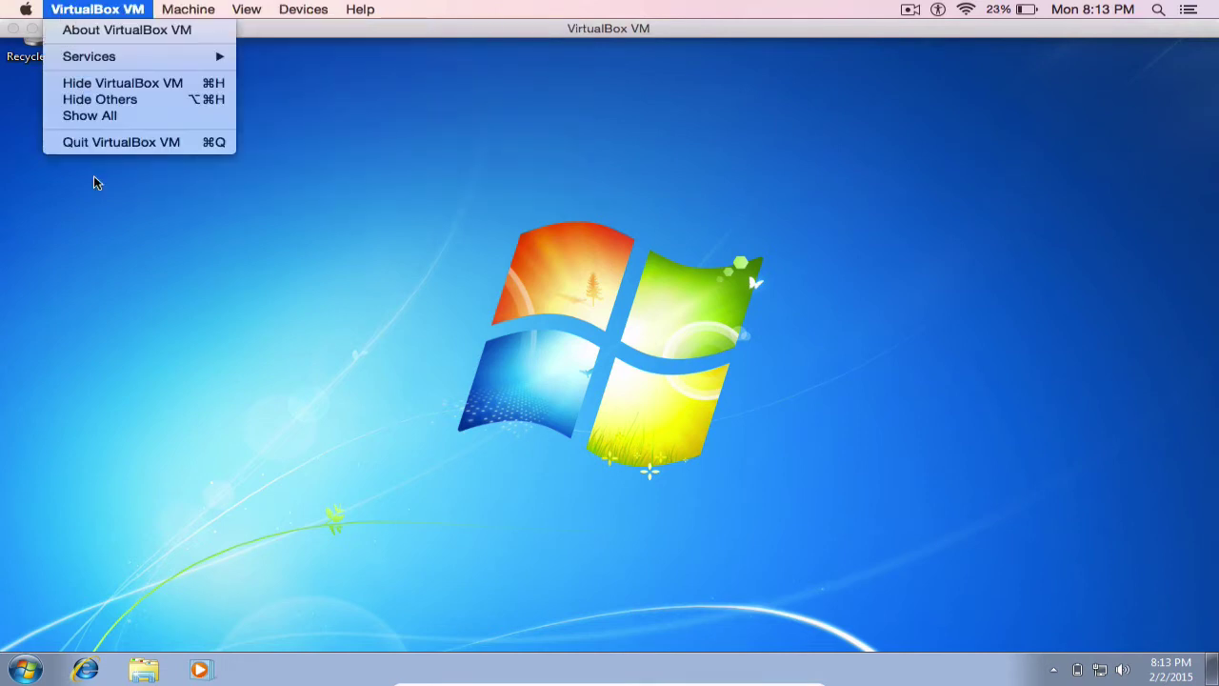
{"action": "left_click", "coordinate": [368, 80]}
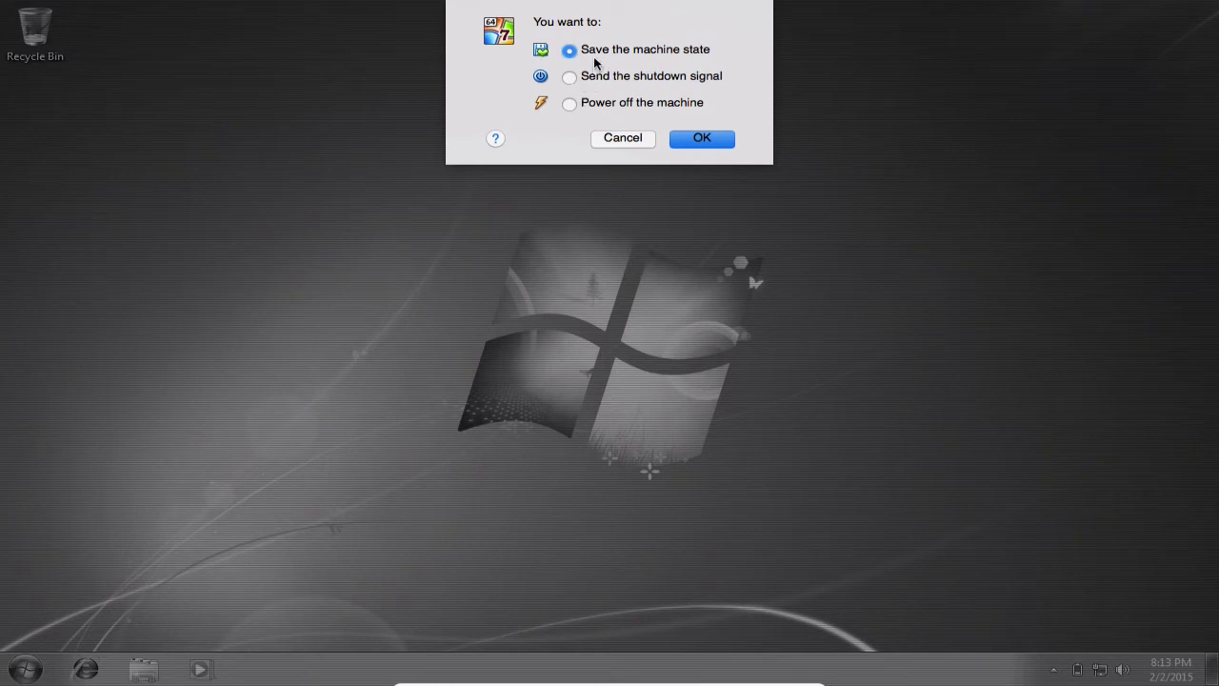
{"action": "left_click", "coordinate": [705, 140]}
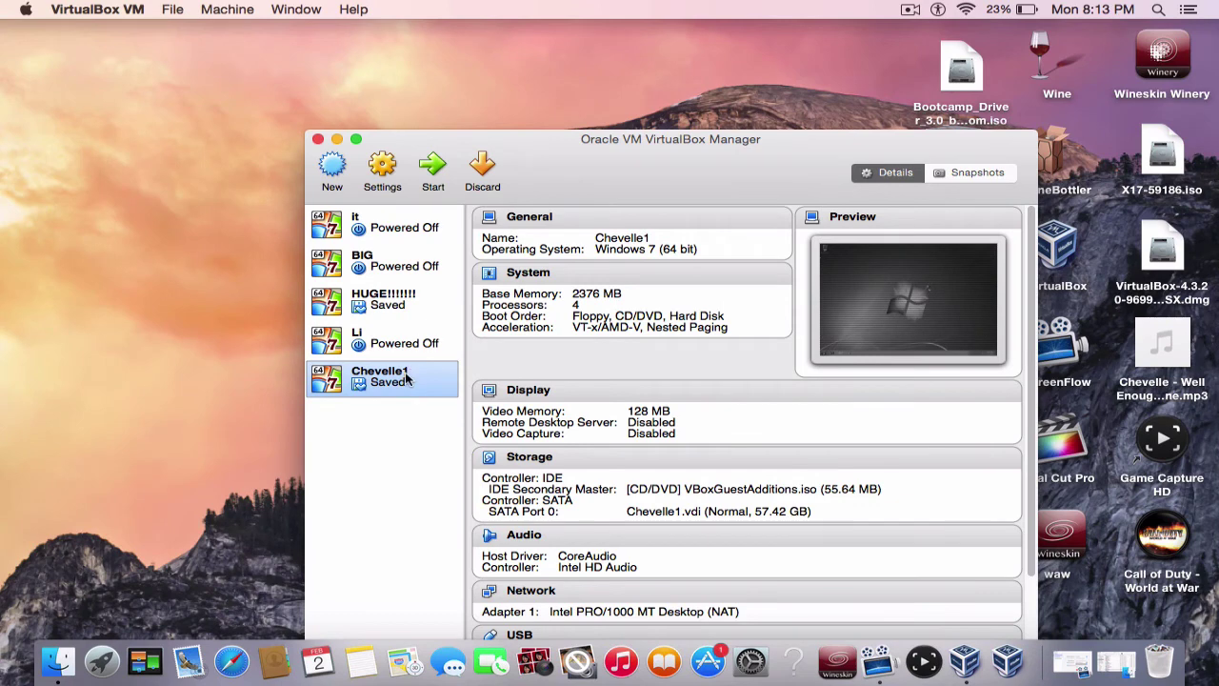
Disable the mini toolbar in fullscreen/seamless mode for the Chevelle1 machine and start it.
{"action": "left_click", "coordinate": [392, 164]}
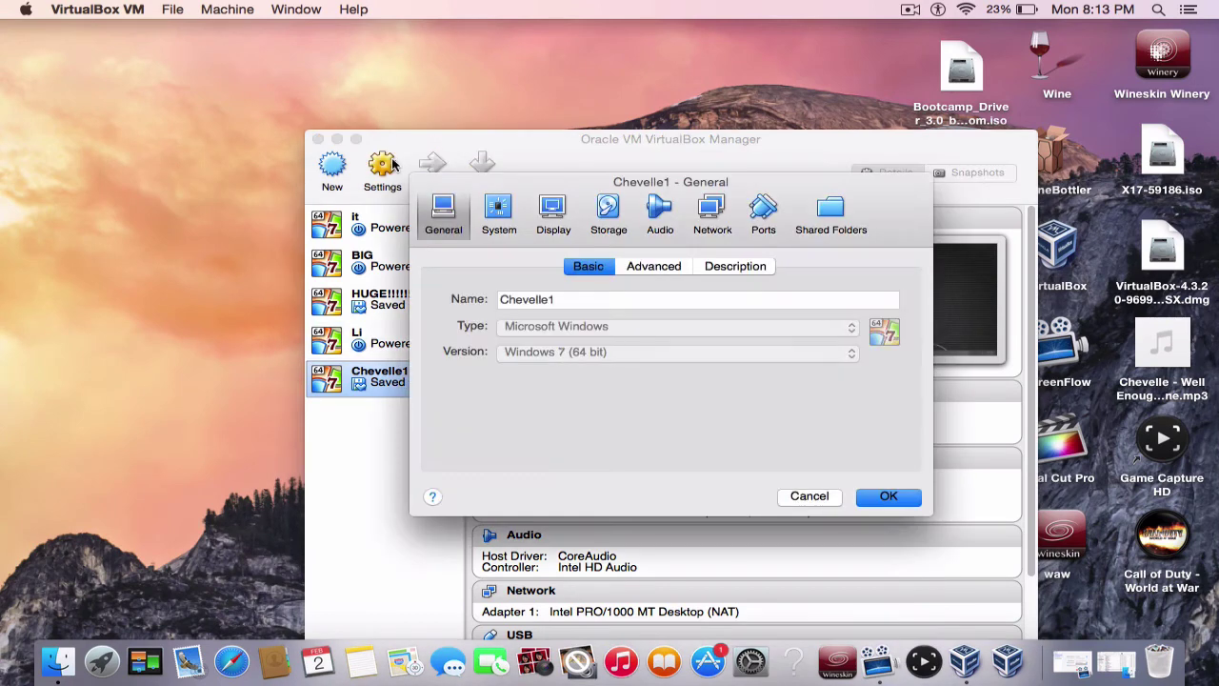
{"action": "left_click", "coordinate": [653, 266]}
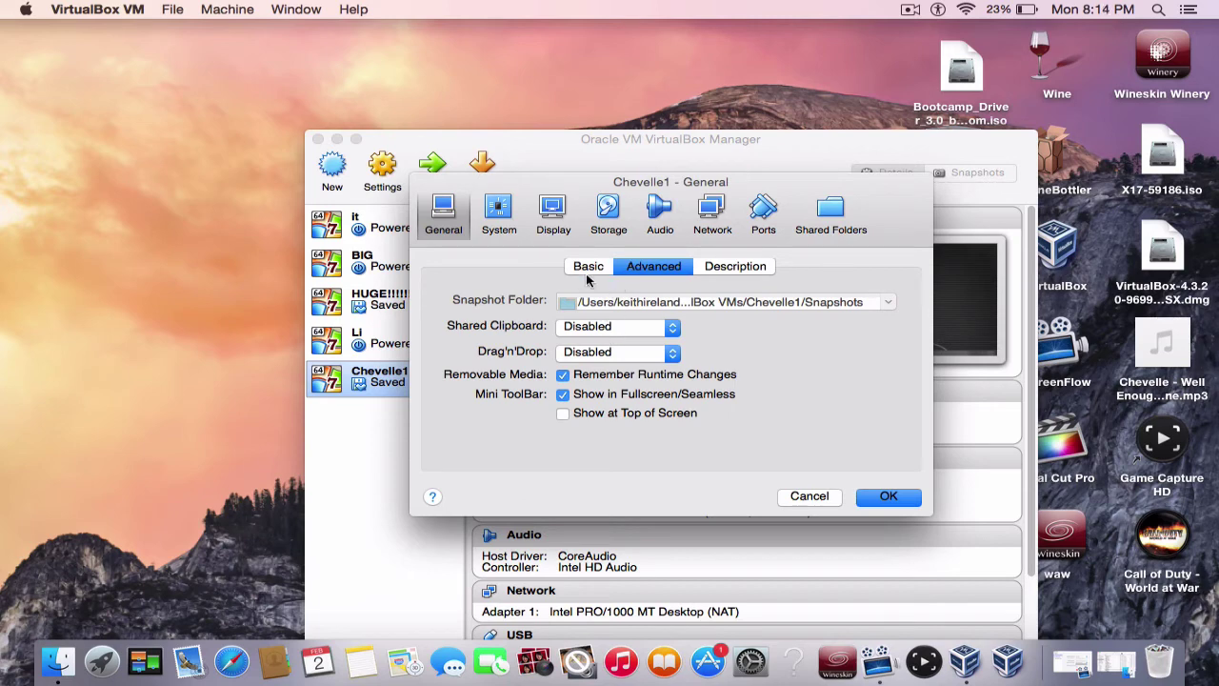
{"action": "left_click", "coordinate": [564, 396]}
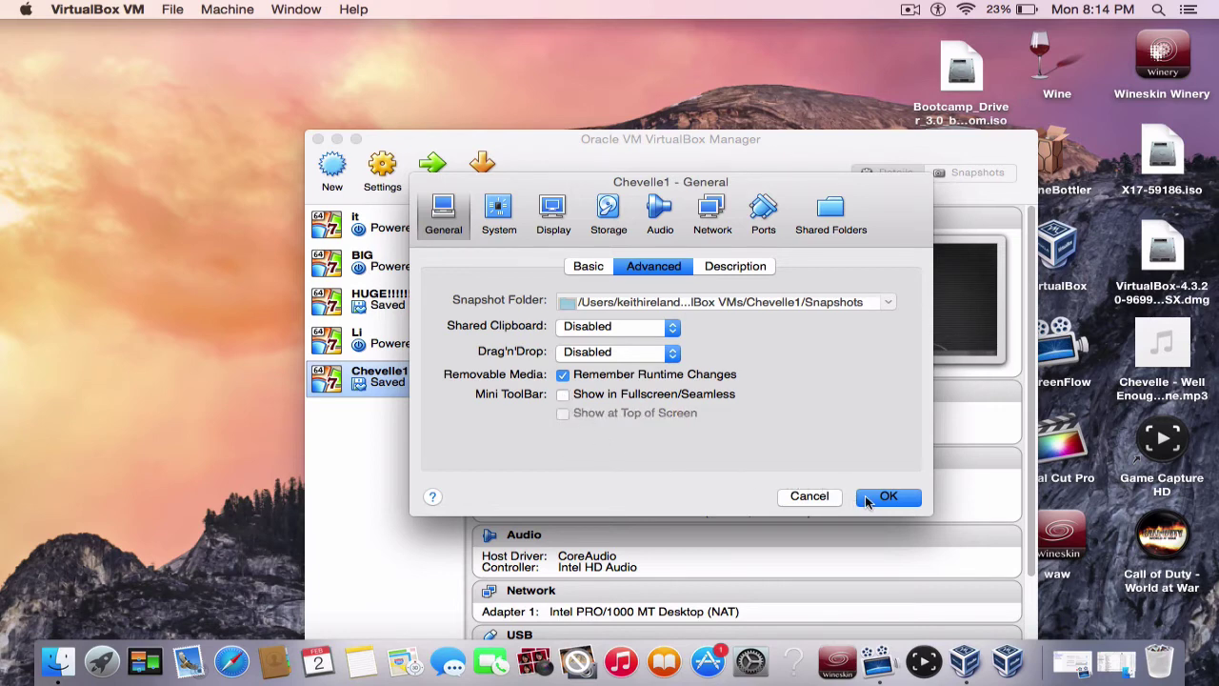
{"action": "left_click", "coordinate": [868, 496]}
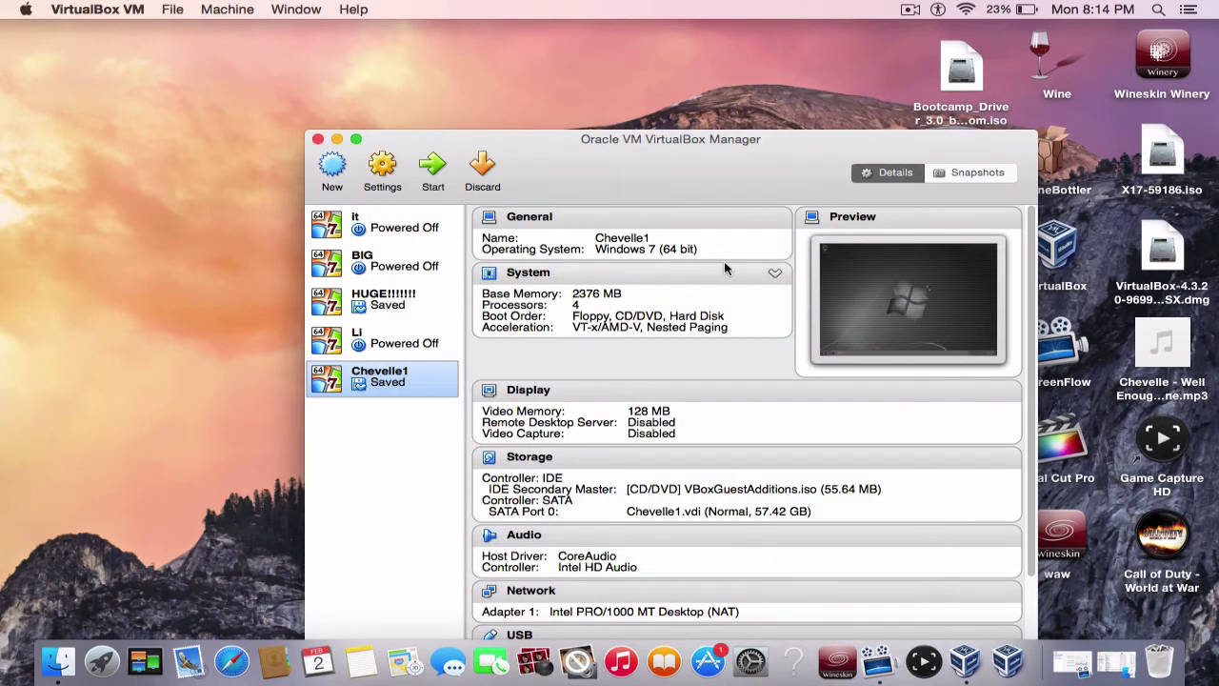
{"action": "left_click", "coordinate": [440, 169]}
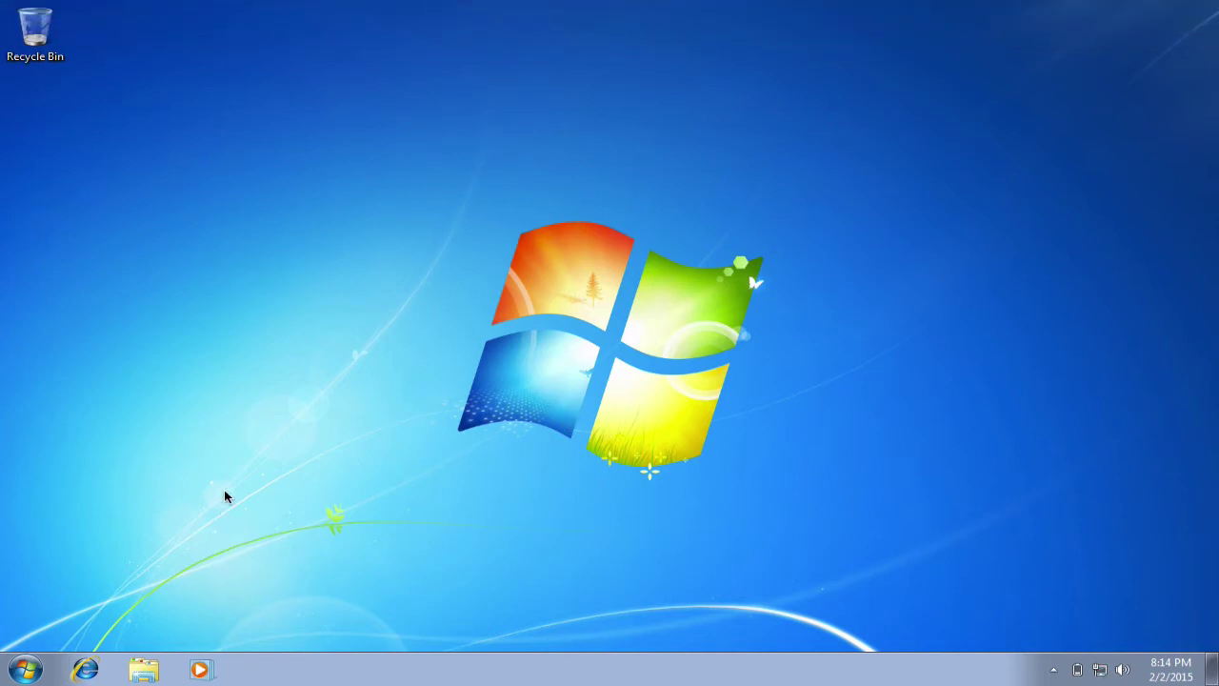
Browse the local C: drive through Program Files, MSBuild, Microsoft and Windows Workflow Foundation to the v3.0 folder, and close the window.
{"action": "left_click", "coordinate": [25, 670]}
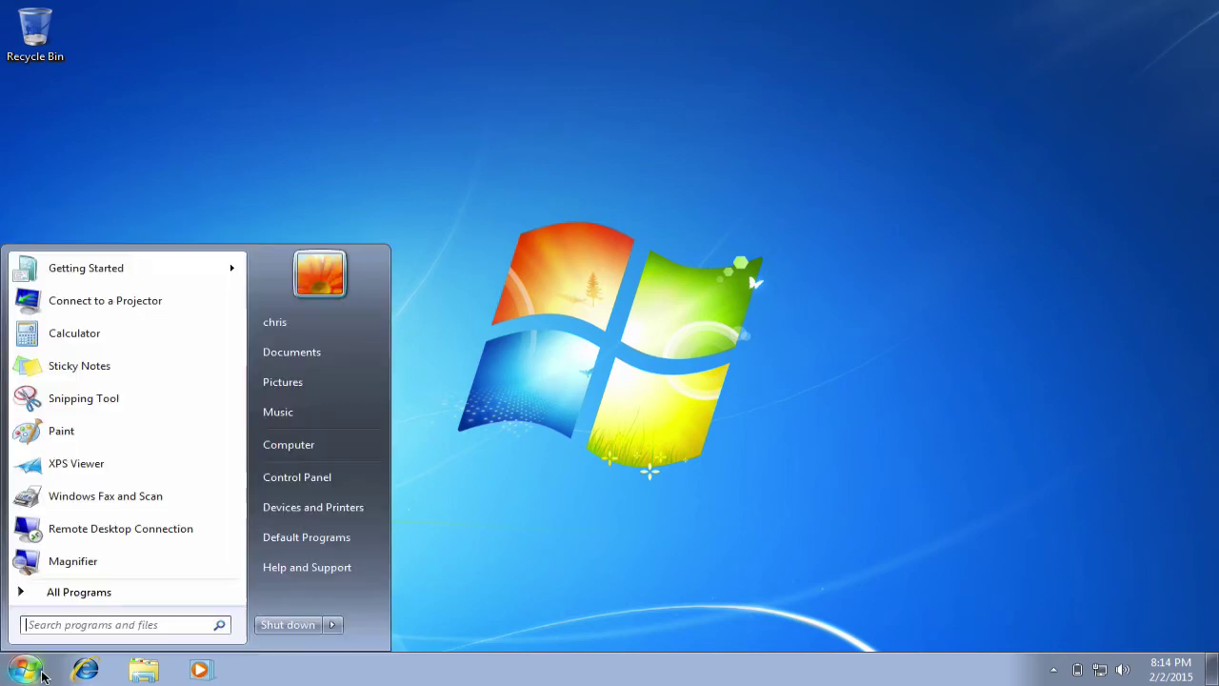
{"action": "left_click", "coordinate": [309, 449]}
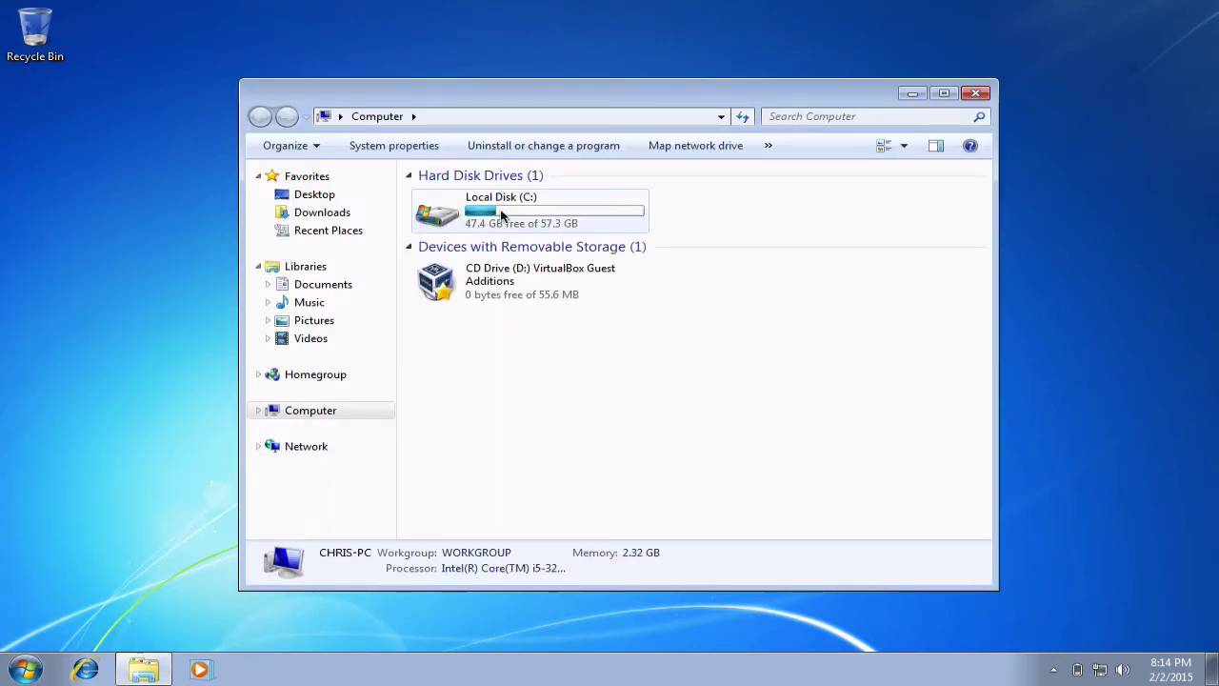
{"action": "left_click", "coordinate": [514, 221]}
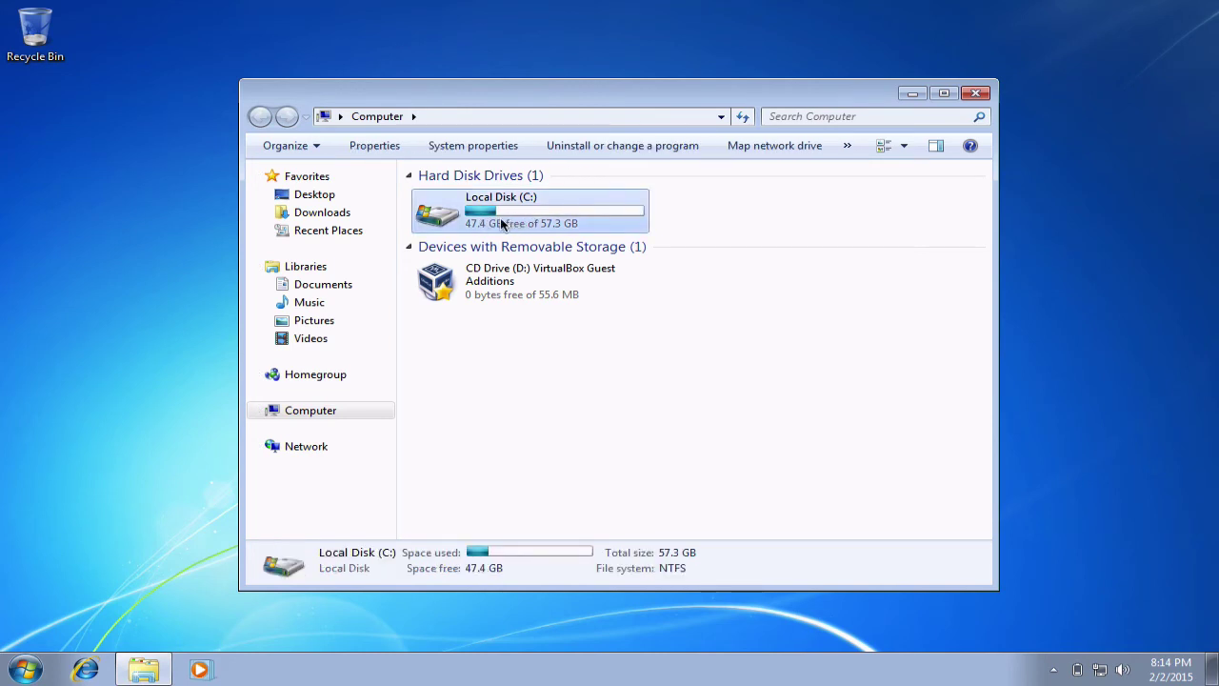
{"action": "double_click", "coordinate": [509, 218]}
{"action": "double_click", "coordinate": [502, 220]}
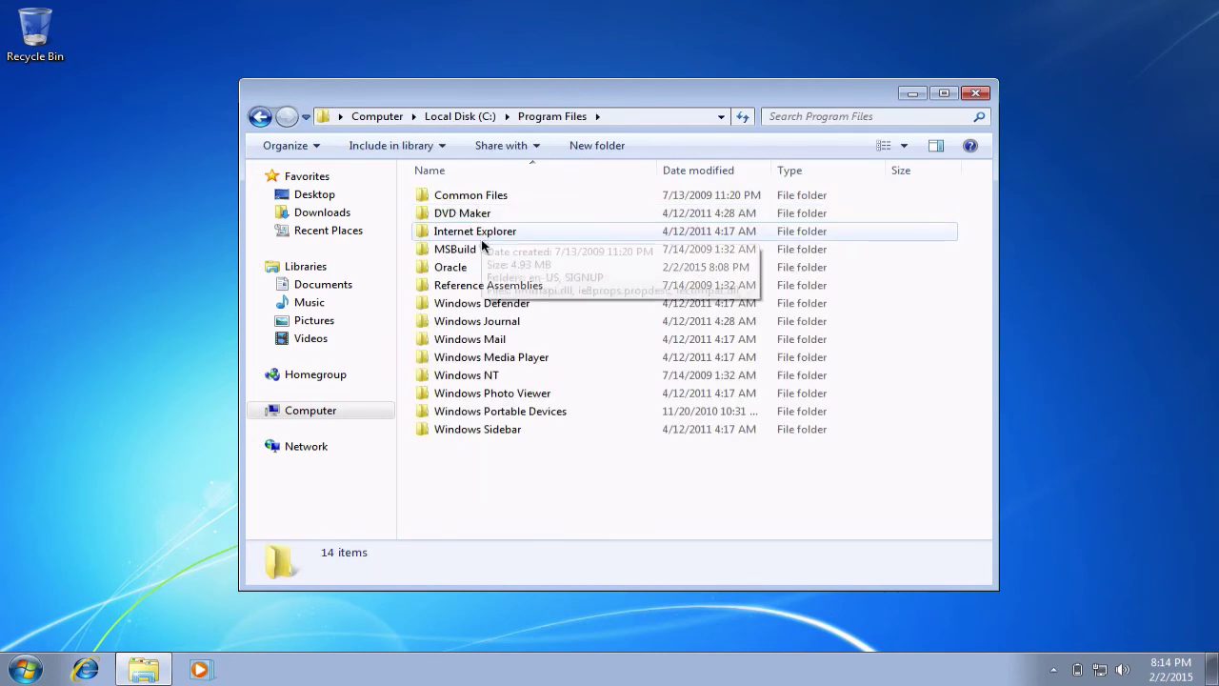
{"action": "double_click", "coordinate": [485, 250]}
{"action": "double_click", "coordinate": [484, 196]}
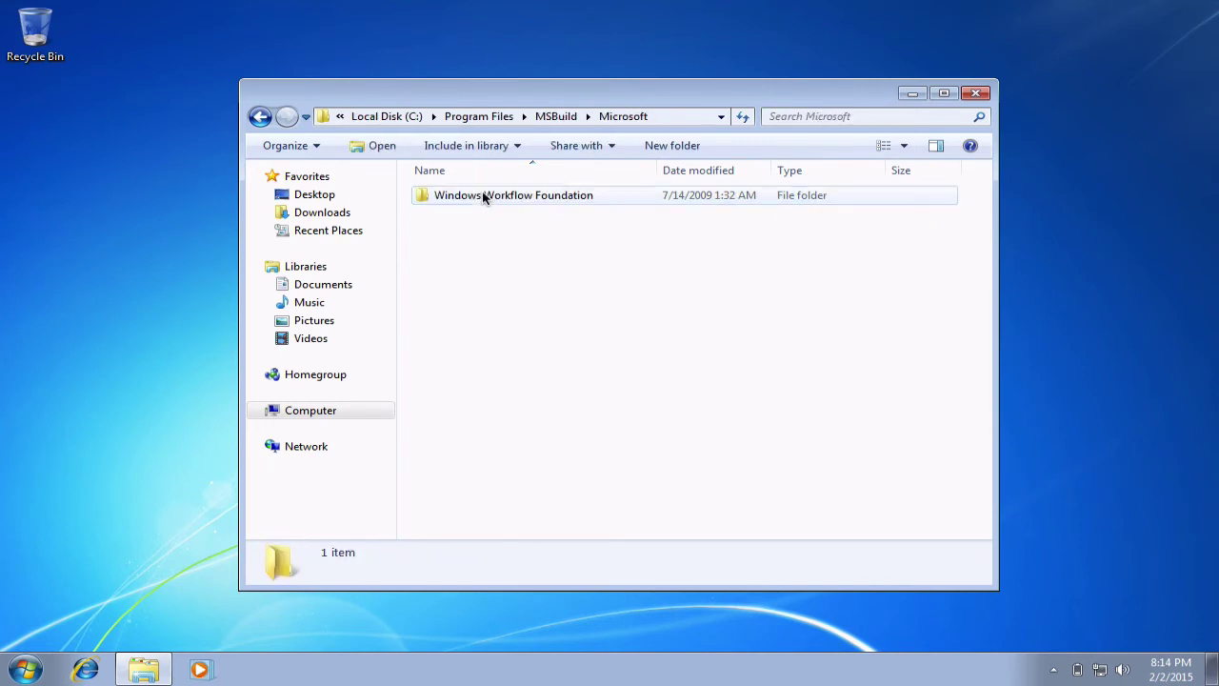
{"action": "double_click", "coordinate": [483, 196]}
{"action": "double_click", "coordinate": [483, 197]}
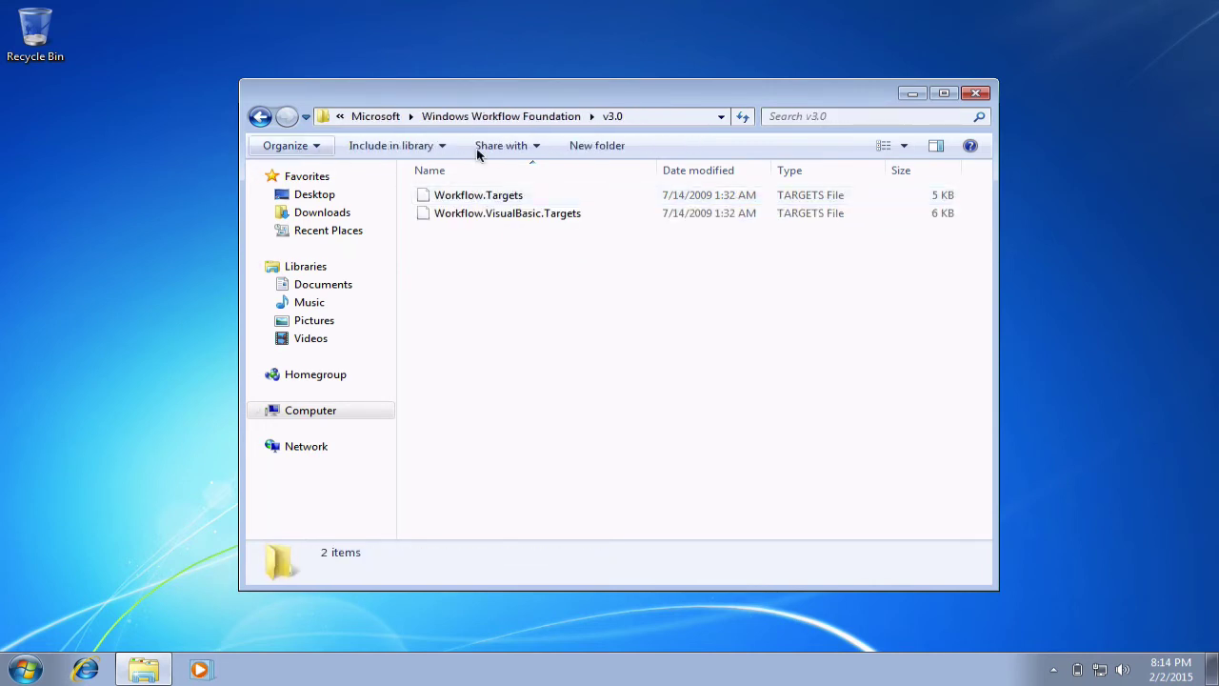
{"action": "left_click", "coordinate": [976, 92]}
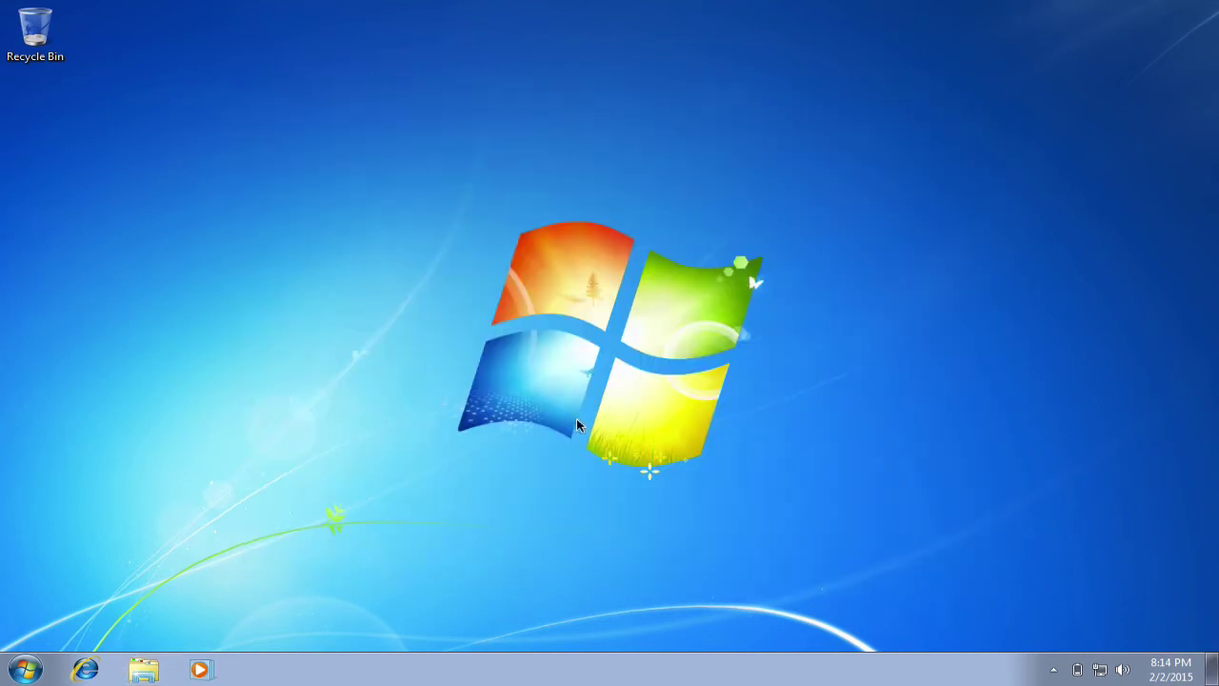
Open Internet Explorer in a maximized window and try to load the address 4shared.
{"action": "left_click", "coordinate": [86, 670]}
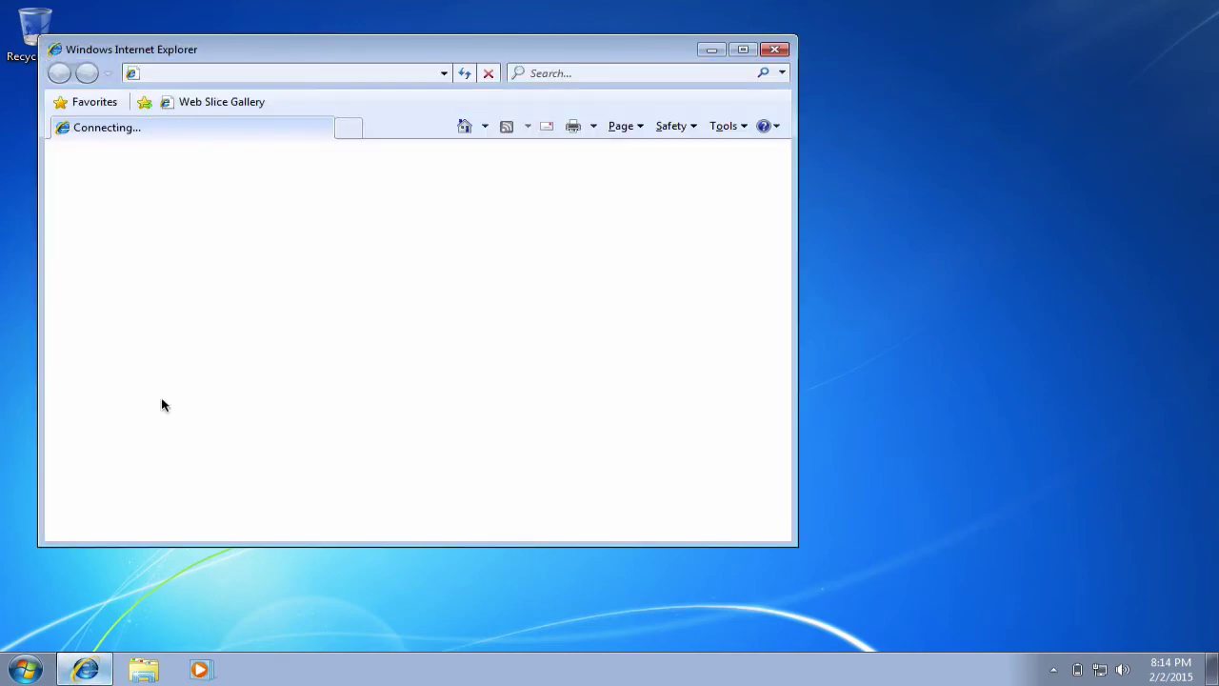
{"action": "left_click", "coordinate": [752, 47]}
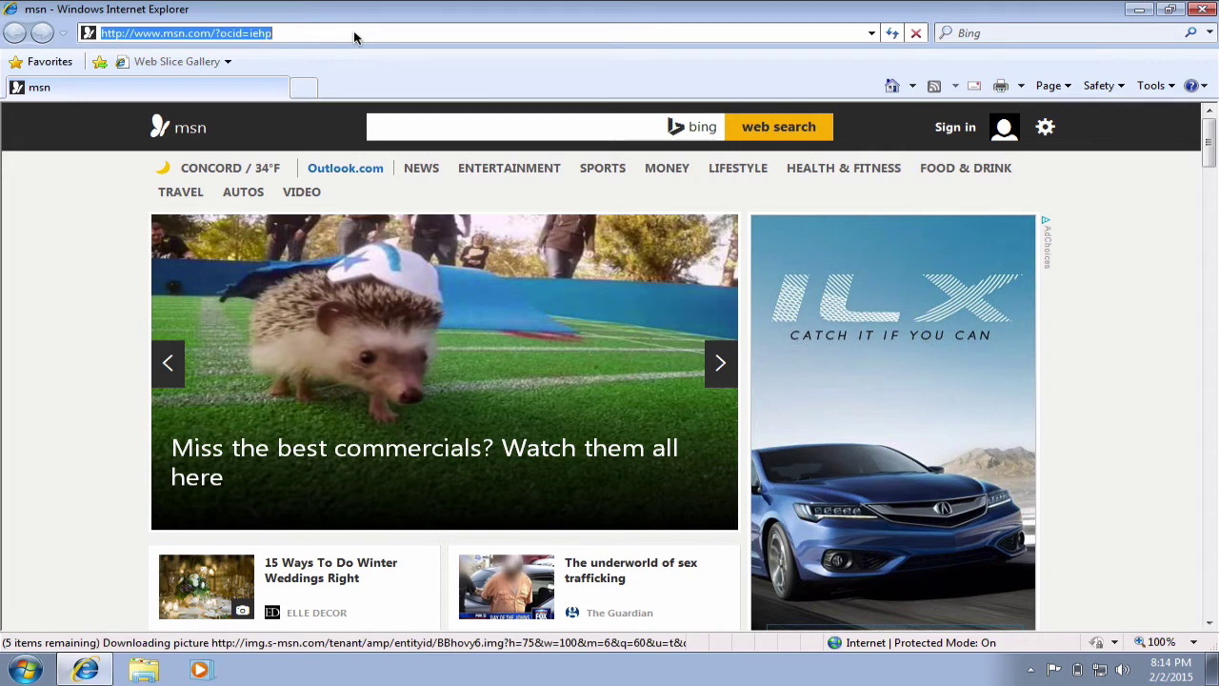
{"action": "type", "text": "4shared"}
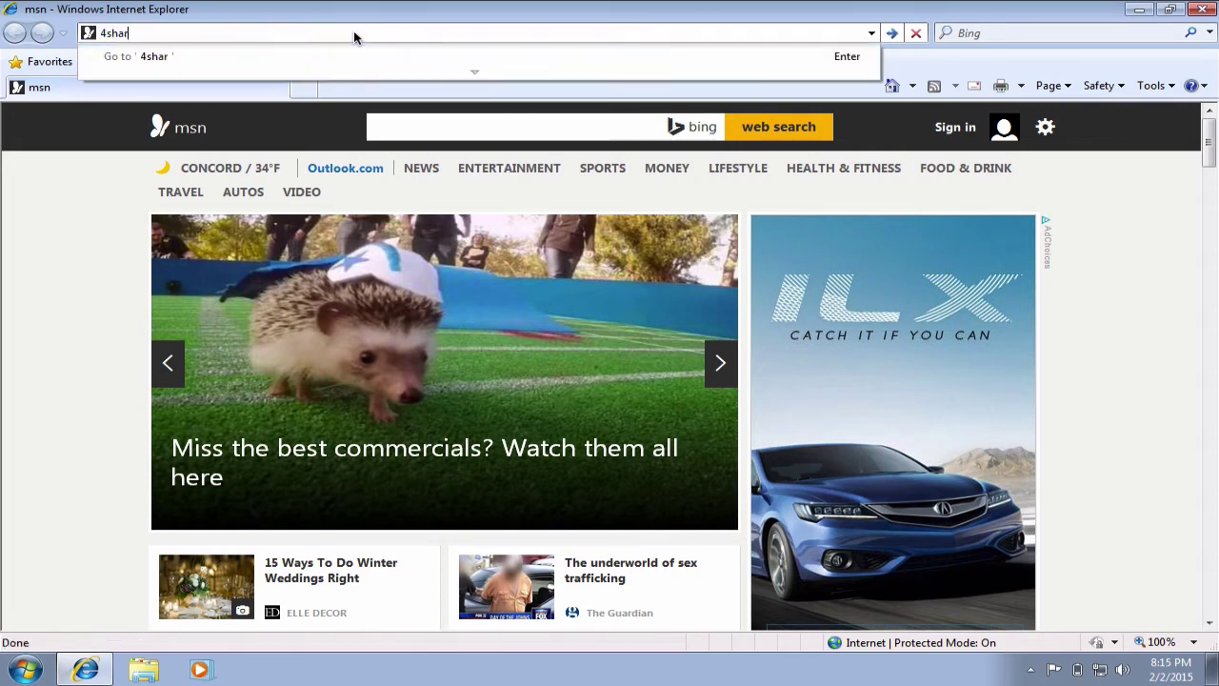
{"action": "key", "text": "Return"}
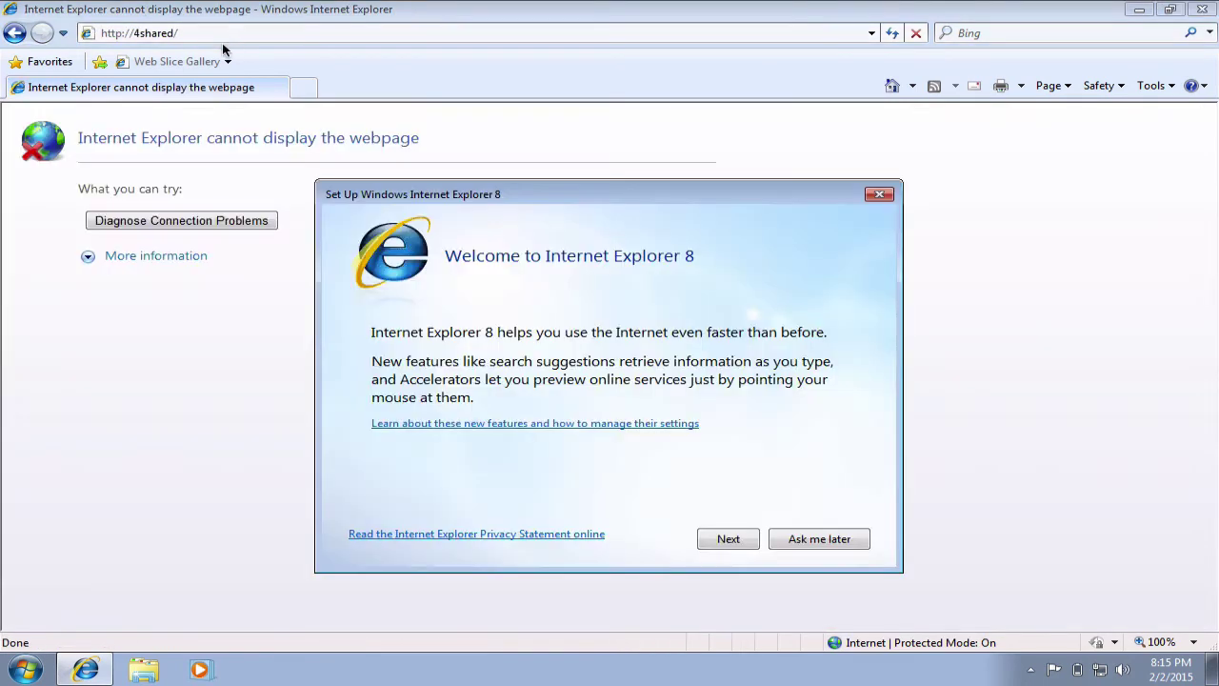
Postpone the Internet Explorer 8 setup, and search the web for 4shared to open the 4shared.com home page.
{"action": "left_click", "coordinate": [783, 543]}
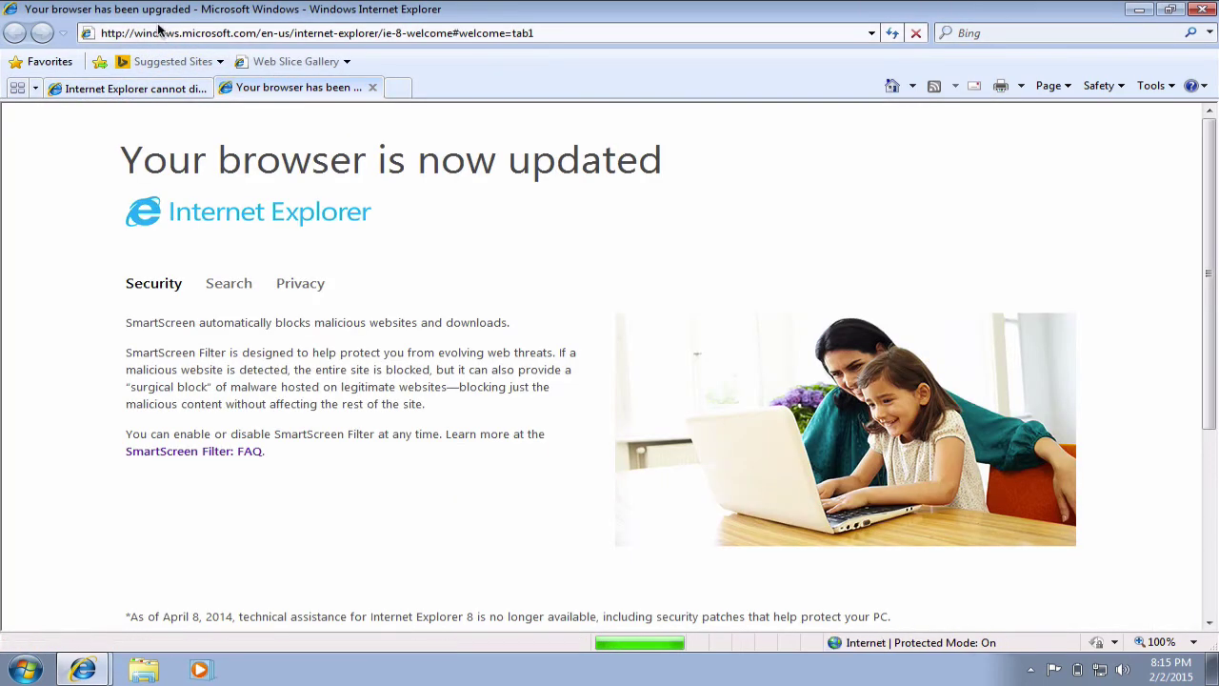
{"action": "left_click", "coordinate": [175, 32]}
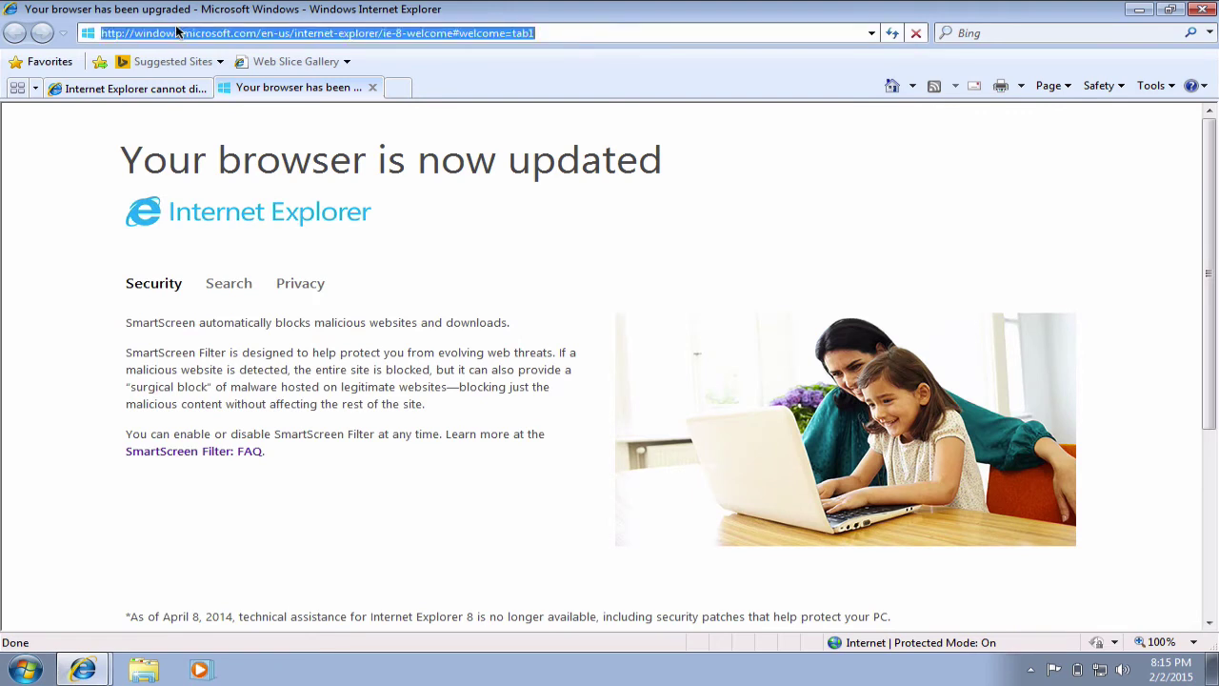
{"action": "type", "text": "4shared"}
{"action": "key", "text": "Return"}
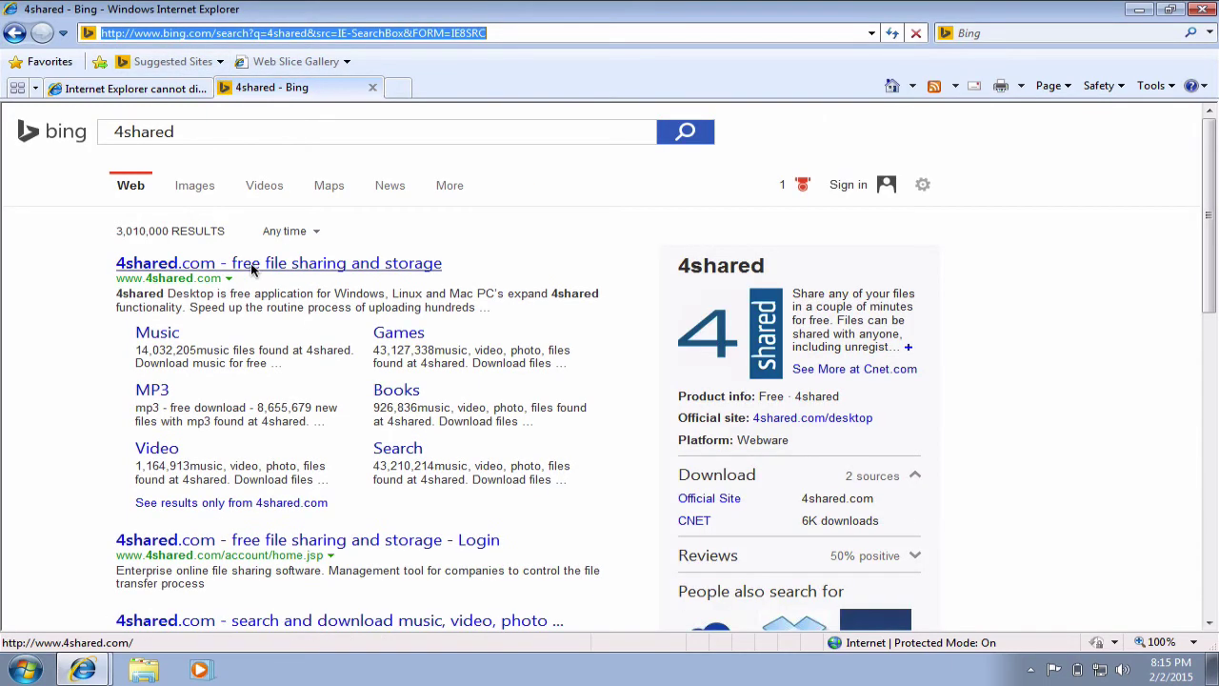
{"action": "left_click", "coordinate": [250, 263]}
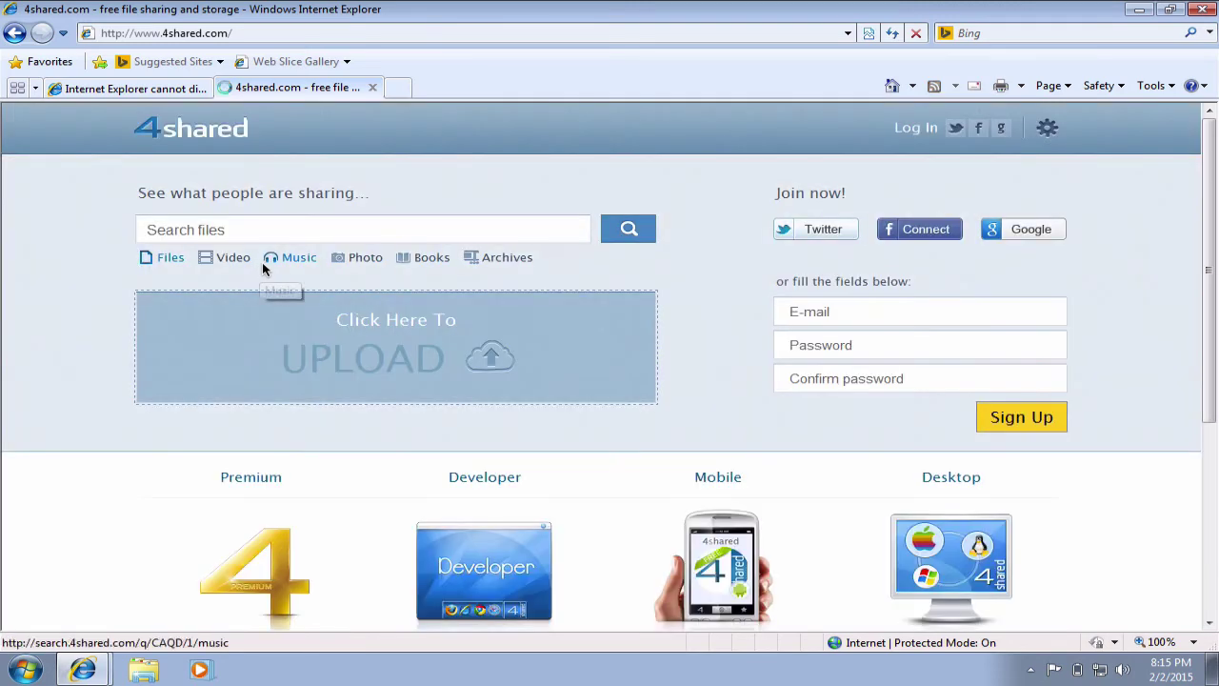
Search 4shared for "bejeweled 2 deluxe" and open the first result named PC Games - 2 Bejeweled 2 Deluxe - Full Version.zip.
{"action": "left_click", "coordinate": [303, 238]}
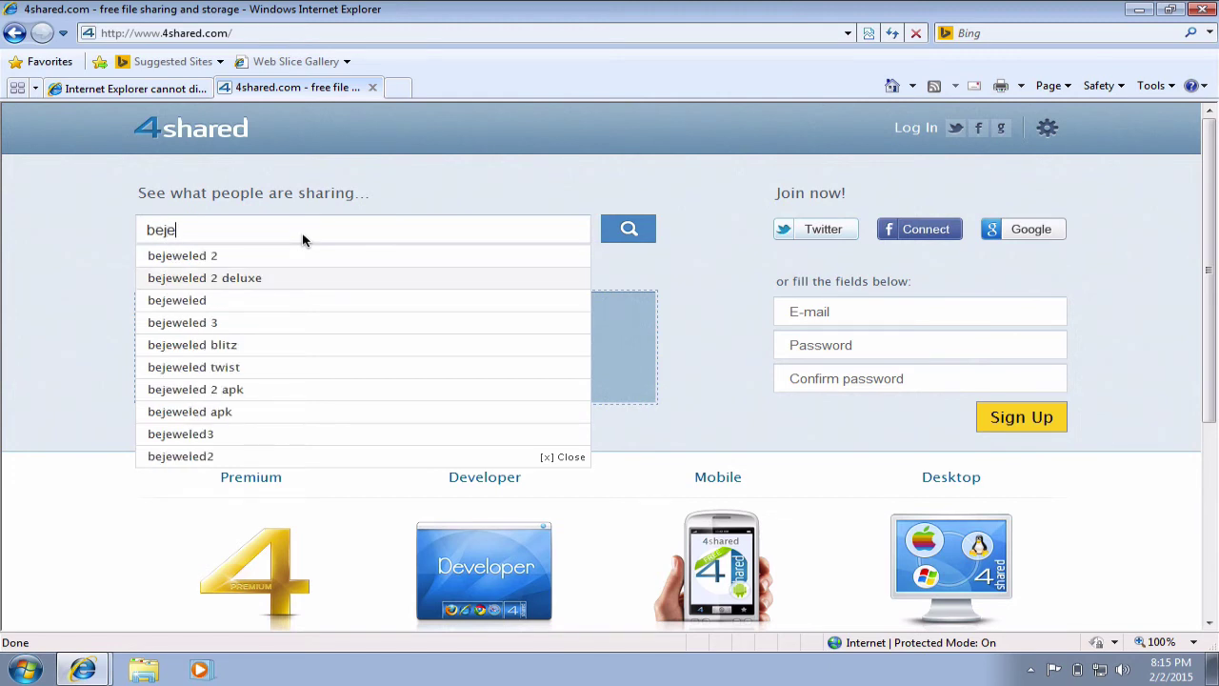
{"action": "key", "text": "Return"}
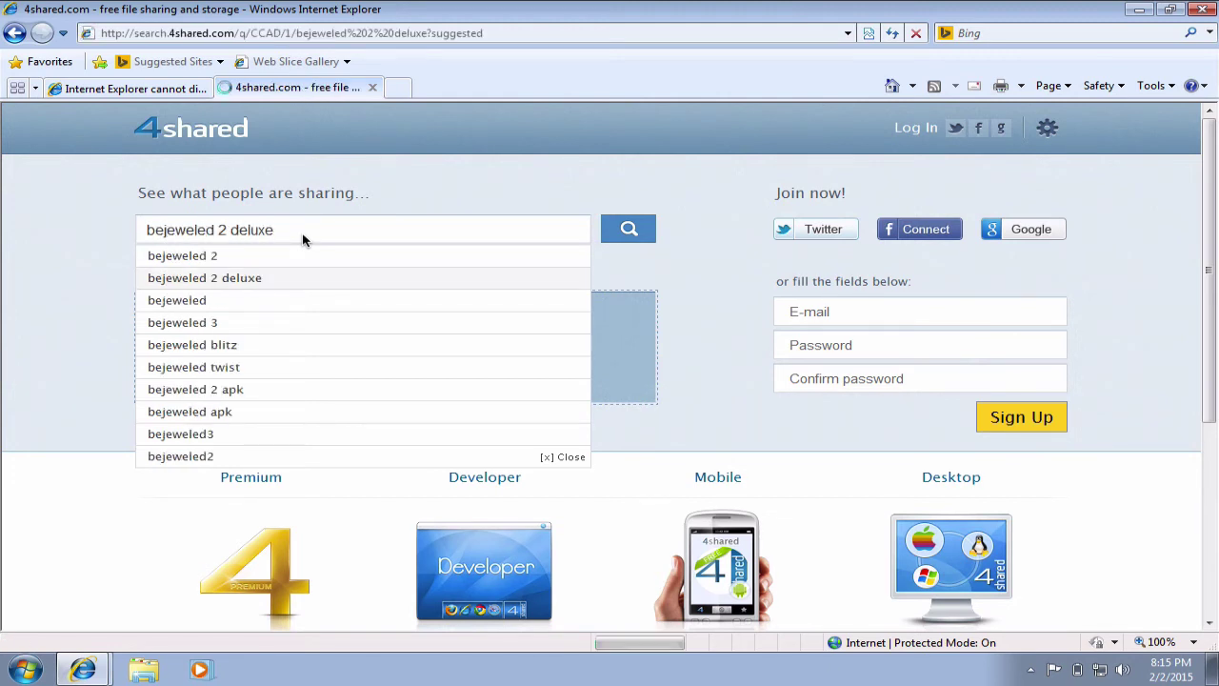
{"action": "scroll", "coordinate": [563, 464], "scroll_direction": "down", "scroll_amount": 3}
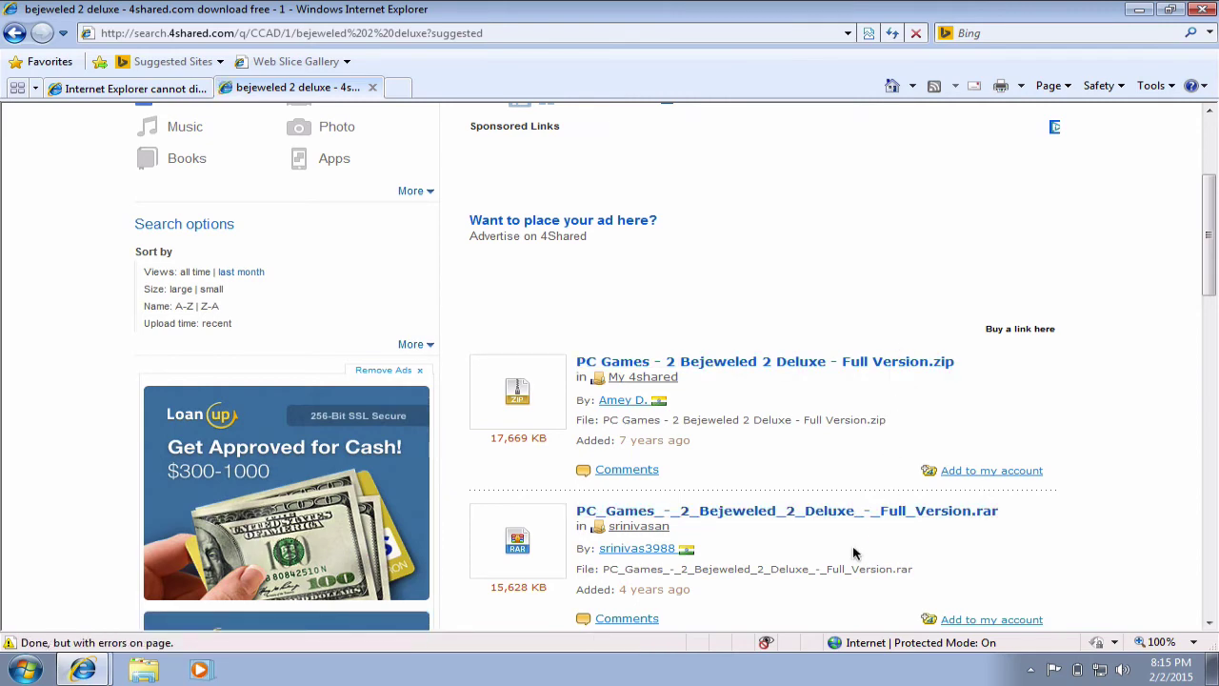
{"action": "scroll", "coordinate": [854, 551], "scroll_direction": "down", "scroll_amount": 3}
{"action": "scroll", "coordinate": [853, 546], "scroll_direction": "down", "scroll_amount": 10}
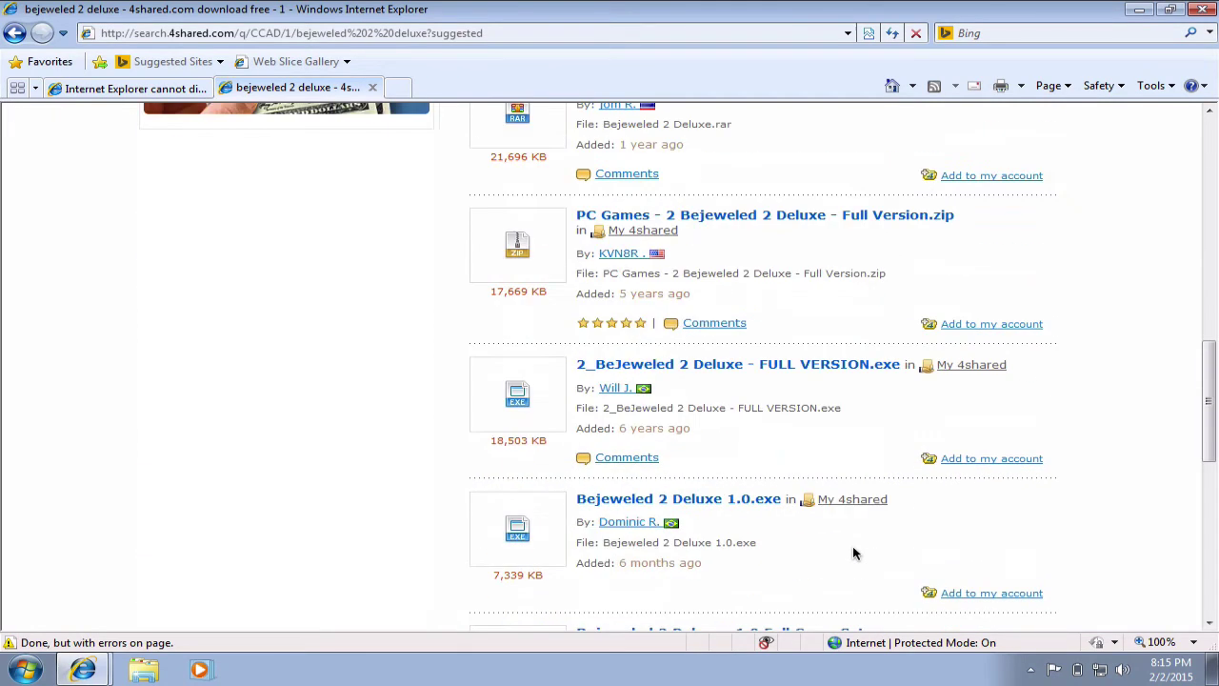
{"action": "scroll", "coordinate": [852, 546], "scroll_direction": "up", "scroll_amount": 3}
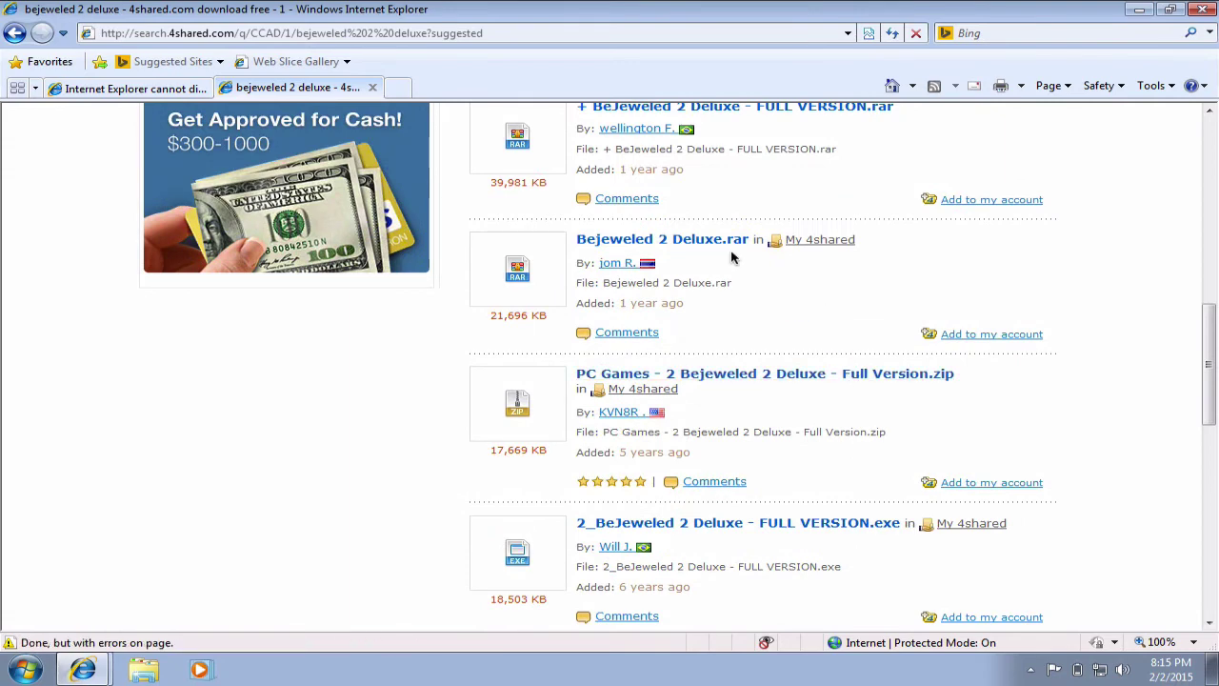
{"action": "scroll", "coordinate": [812, 164], "scroll_direction": "up", "scroll_amount": 3}
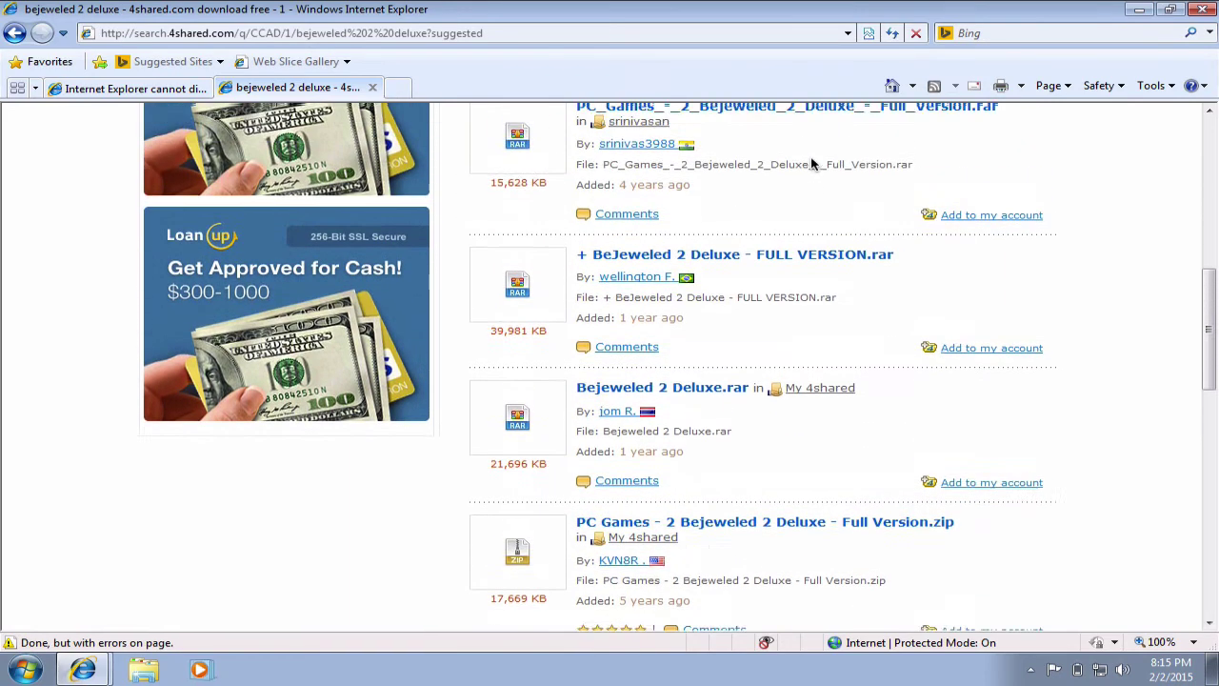
{"action": "scroll", "coordinate": [812, 164], "scroll_direction": "up", "scroll_amount": 3}
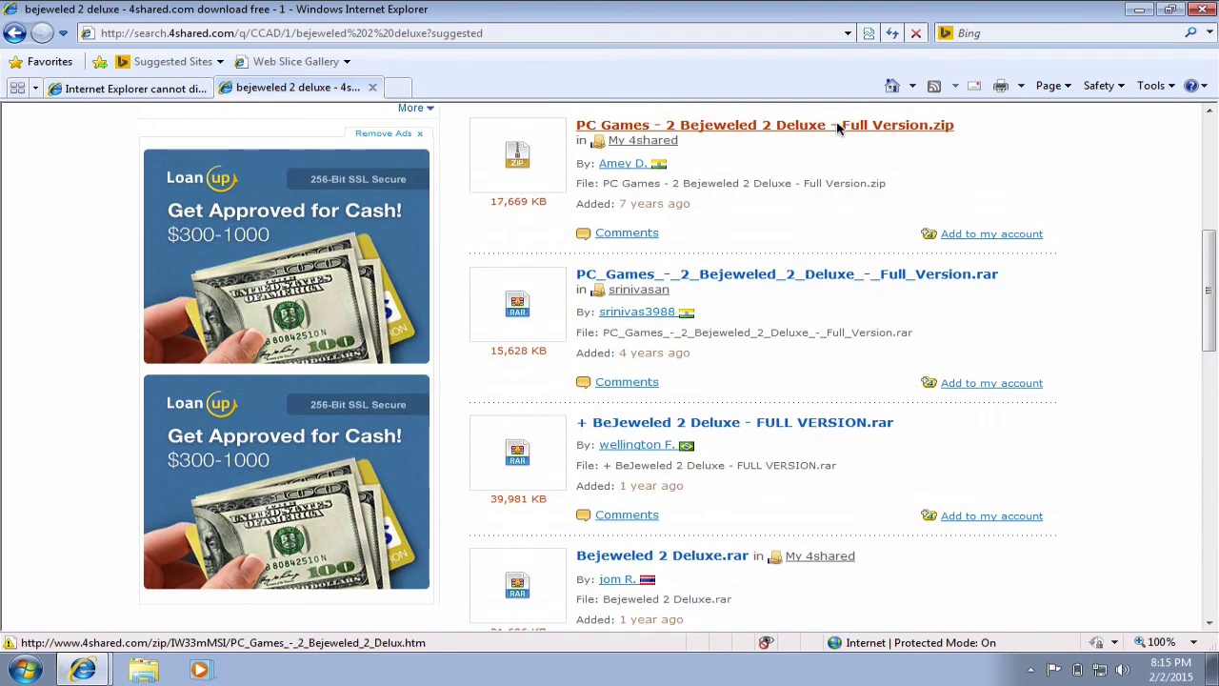
{"action": "left_click", "coordinate": [837, 126]}
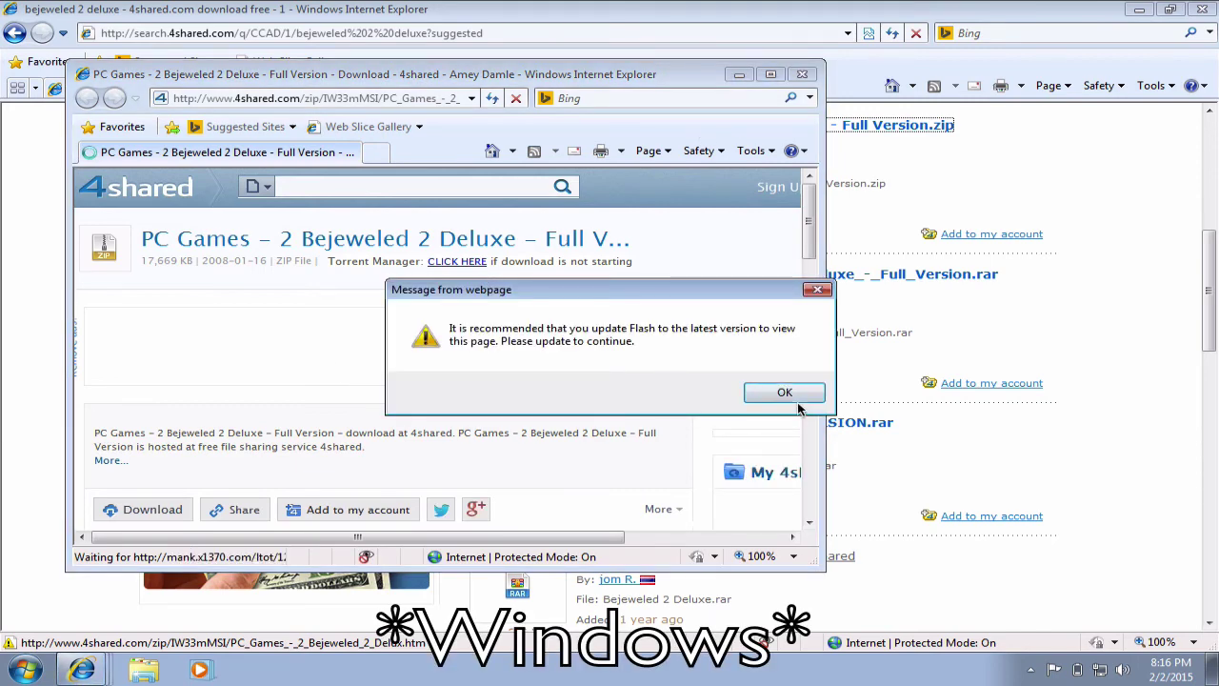
Accept the Flash Player update prompts, and return to the file's 4shared page in a maximized window.
{"action": "left_click", "coordinate": [782, 392]}
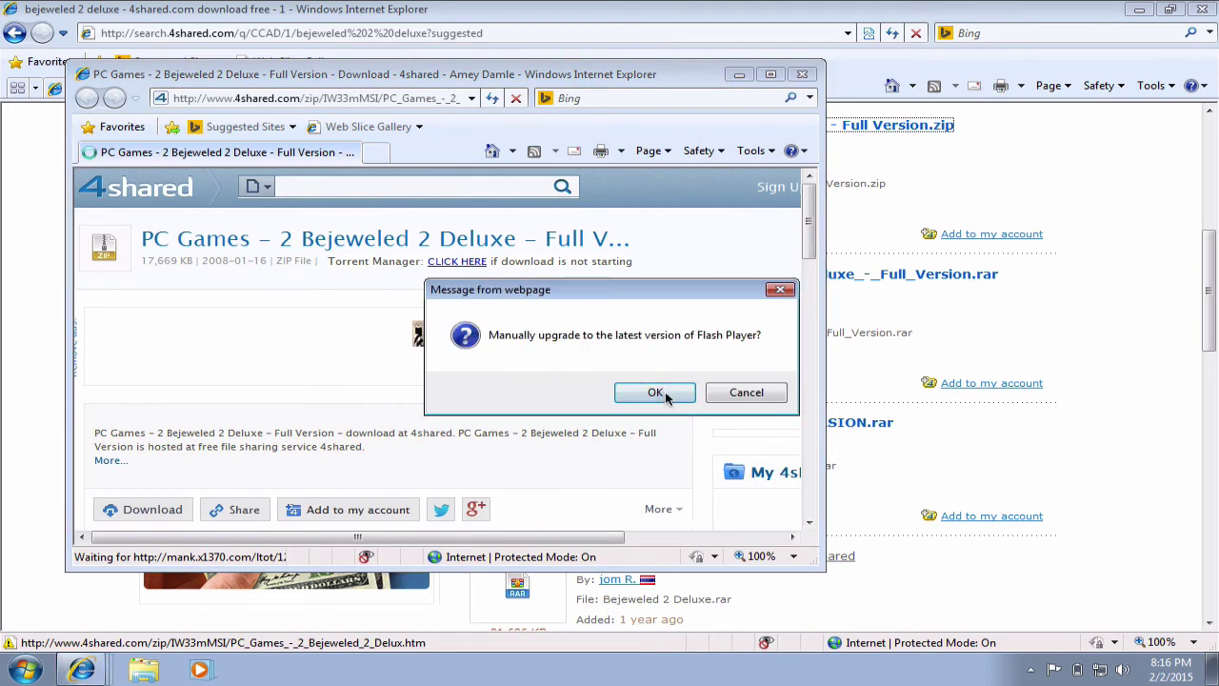
{"action": "left_click", "coordinate": [657, 392]}
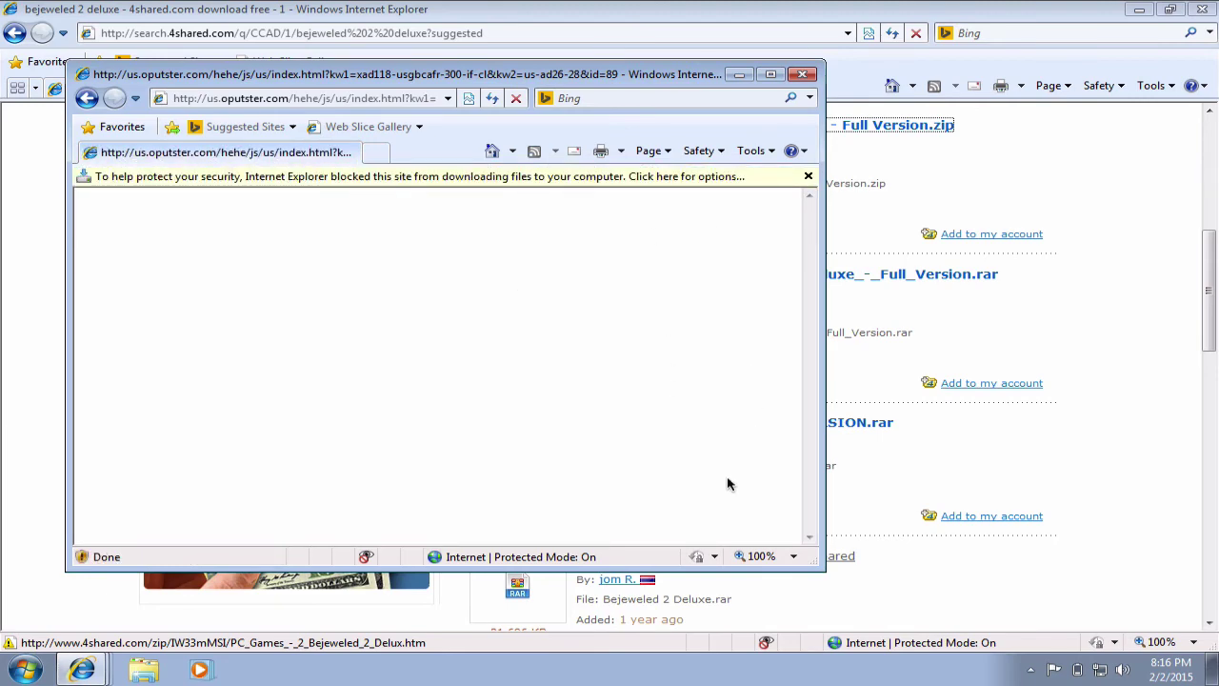
{"action": "left_click", "coordinate": [771, 74]}
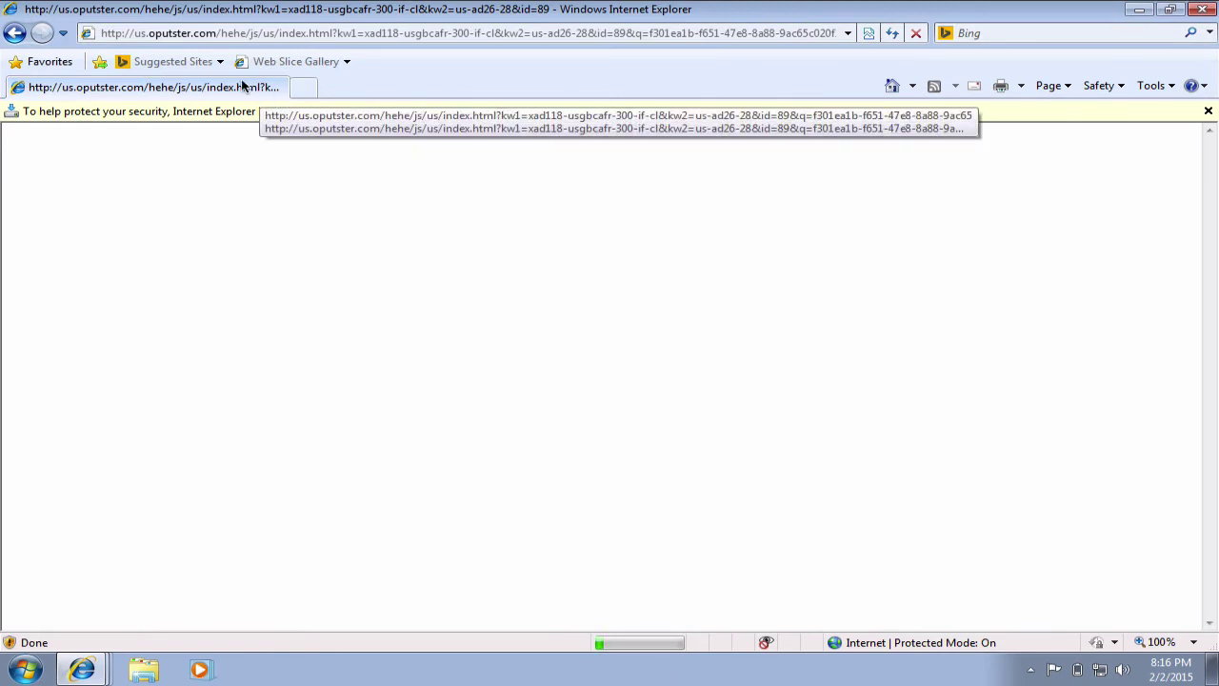
{"action": "left_click", "coordinate": [17, 37]}
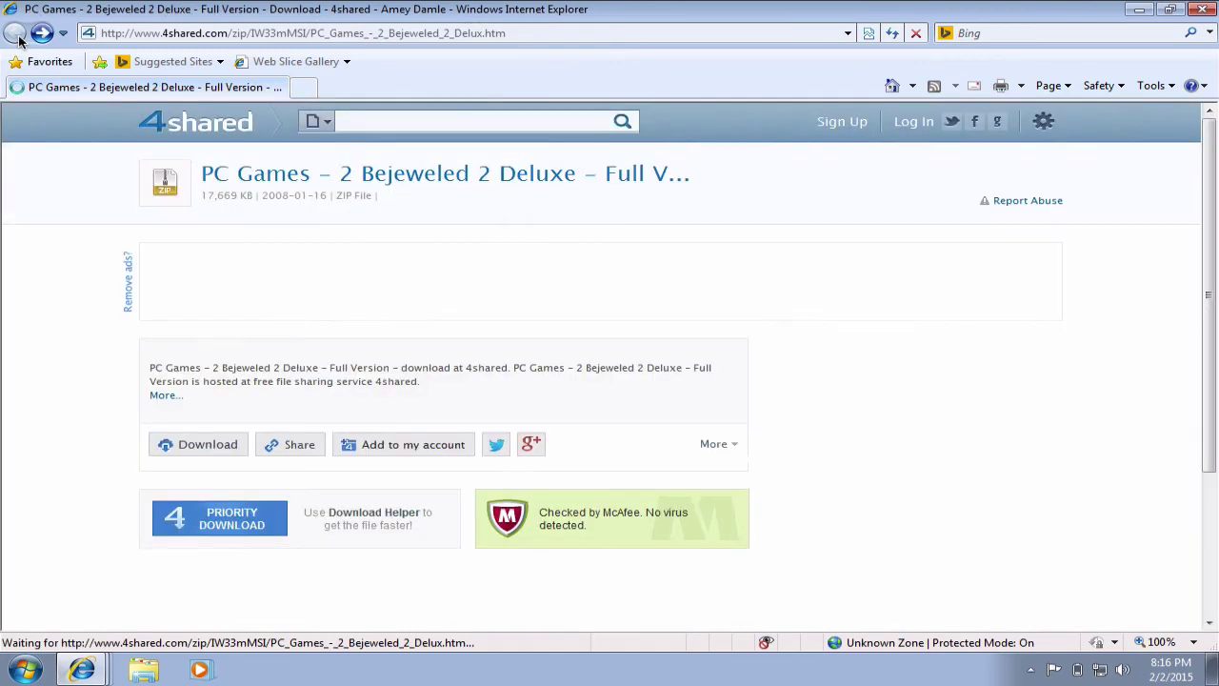
Request the free download of the Bejeweled 2 Deluxe zip file, choosing to download with Google+.
{"action": "left_click", "coordinate": [196, 444]}
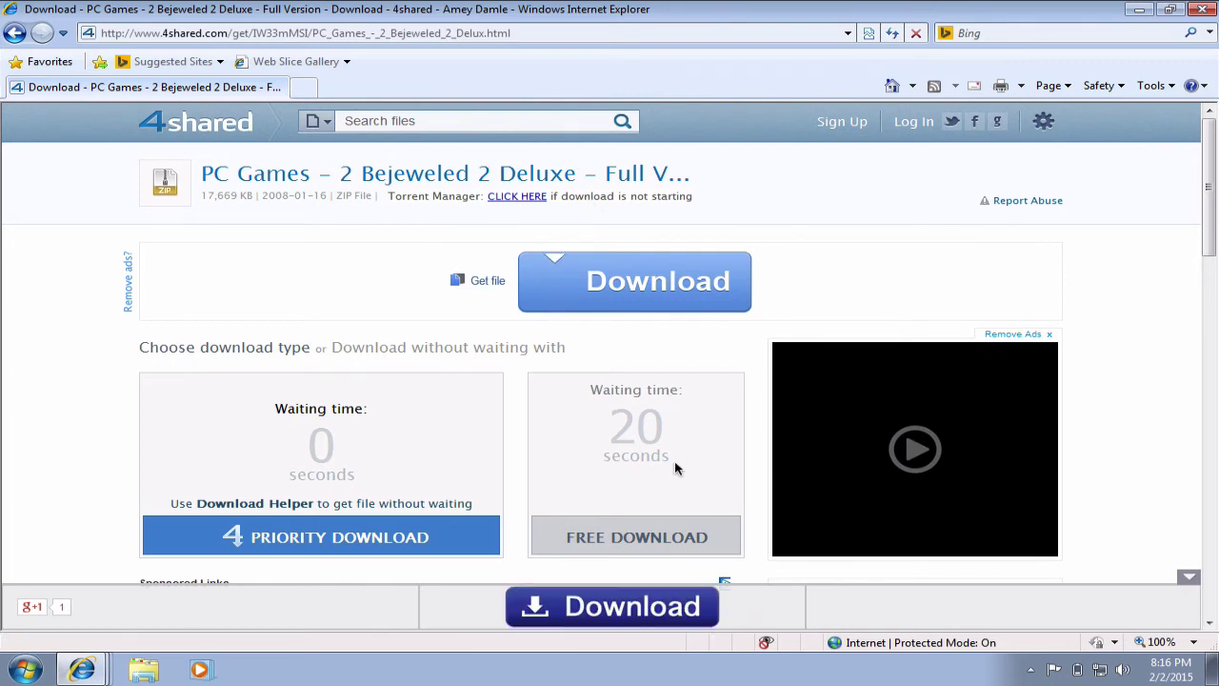
{"action": "left_click", "coordinate": [661, 536]}
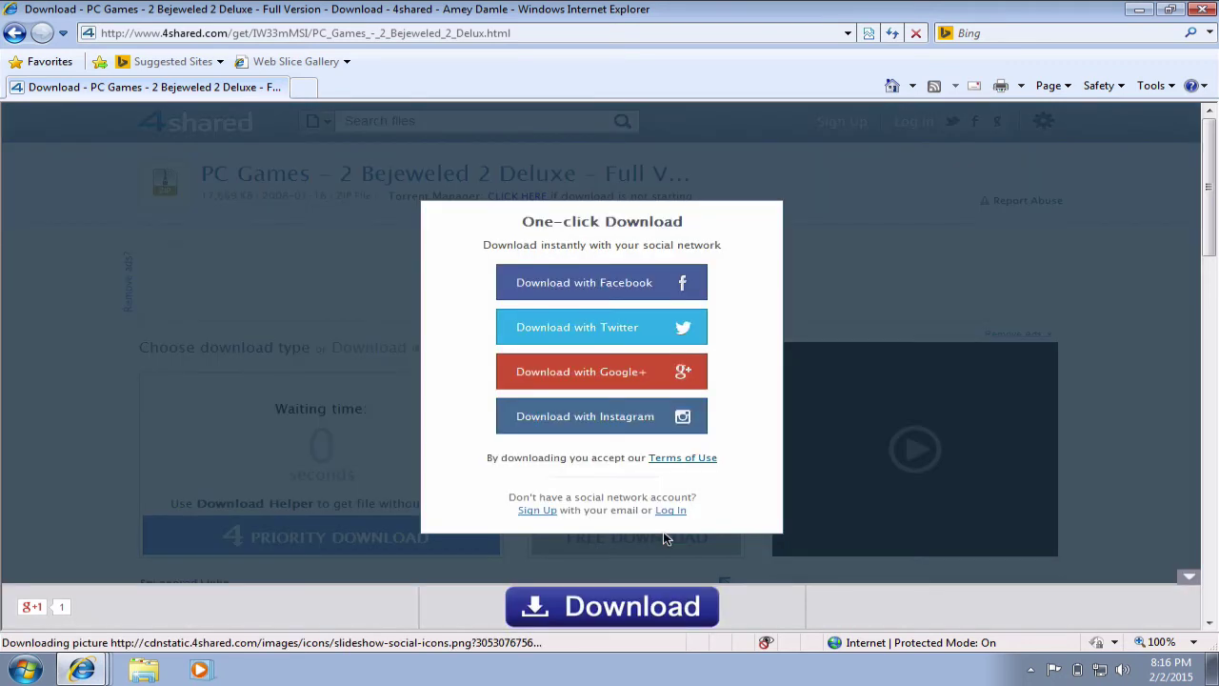
{"action": "left_click", "coordinate": [645, 389]}
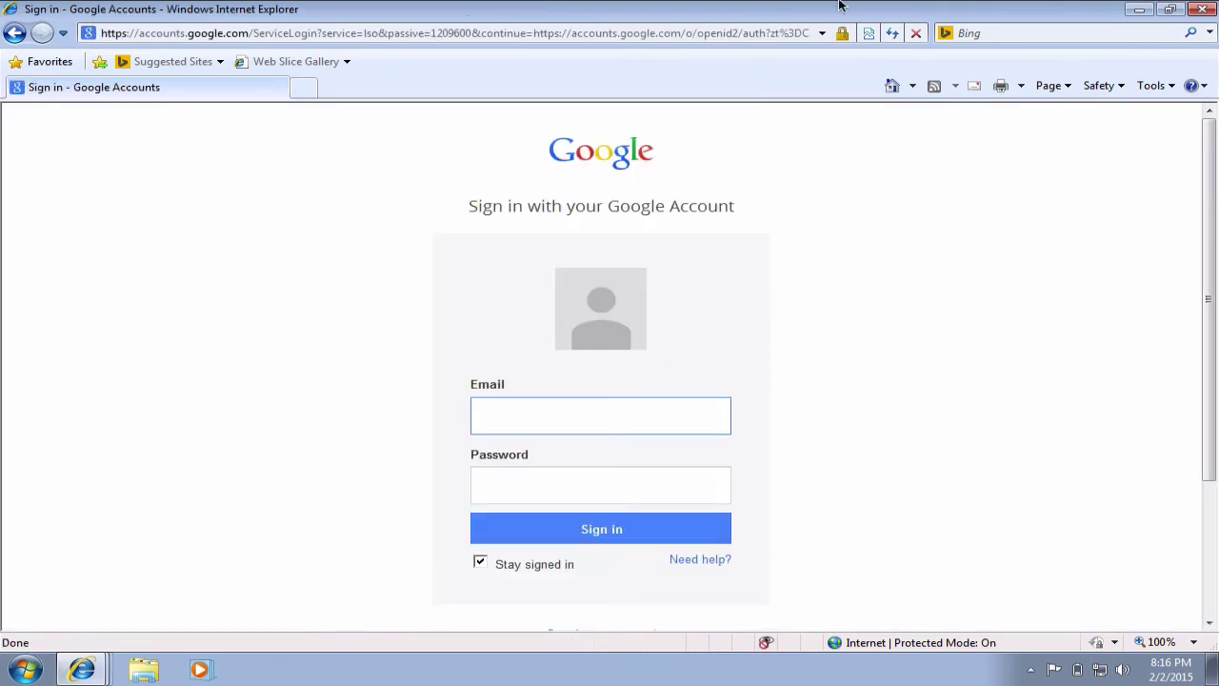
{"action": "left_click", "coordinate": [909, 14]}
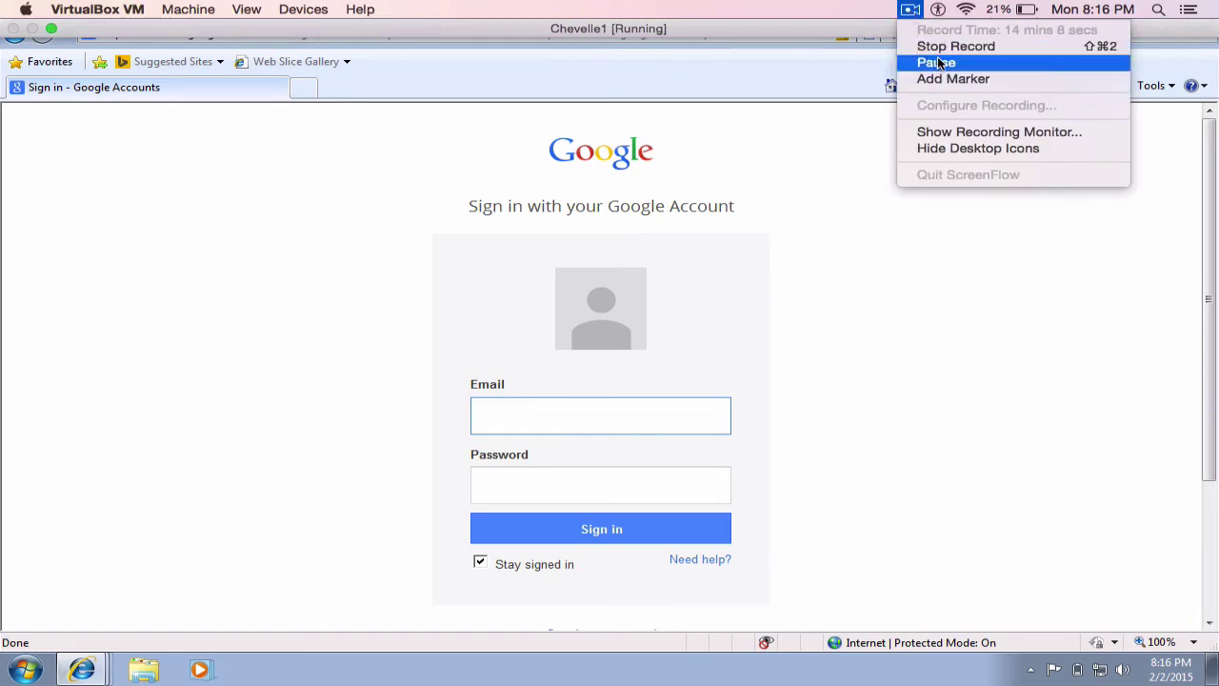
{"action": "left_click", "coordinate": [939, 60]}
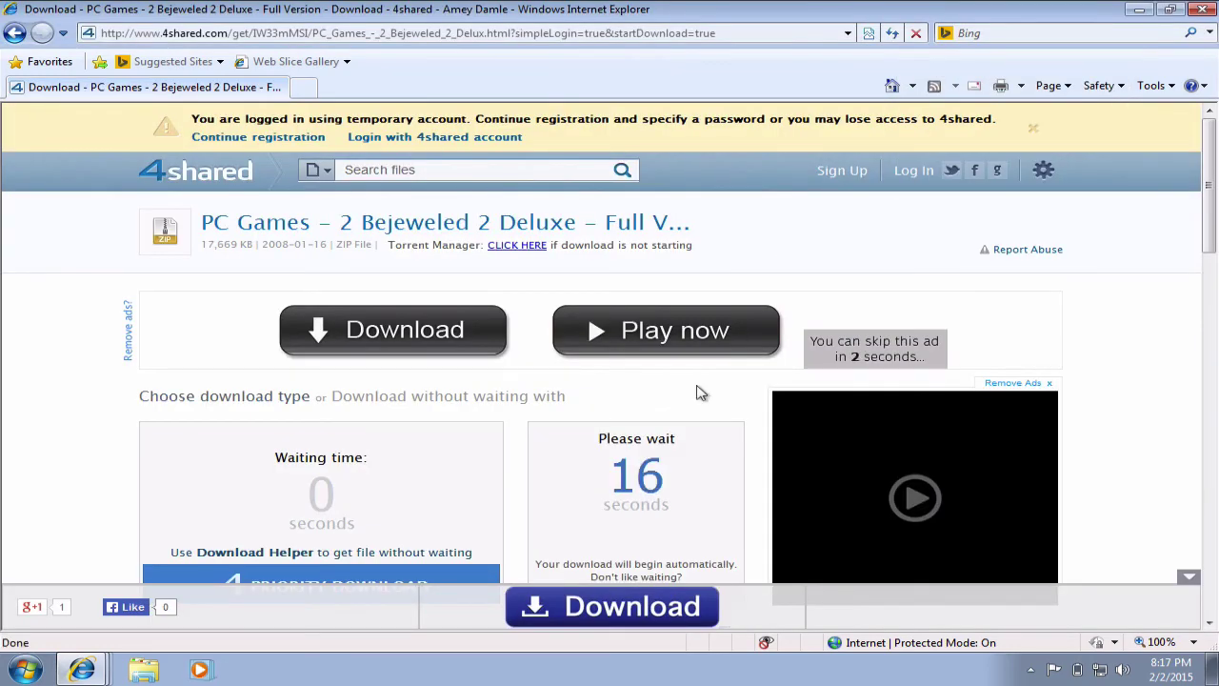
Wait out the 4shared countdown, download the Bejeweled 2 Deluxe zip file, and allow it to open in Windows Explorer.
{"action": "scroll", "coordinate": [700, 394], "scroll_direction": "down", "scroll_amount": 10}
{"action": "scroll", "coordinate": [701, 393], "scroll_direction": "up", "scroll_amount": 7}
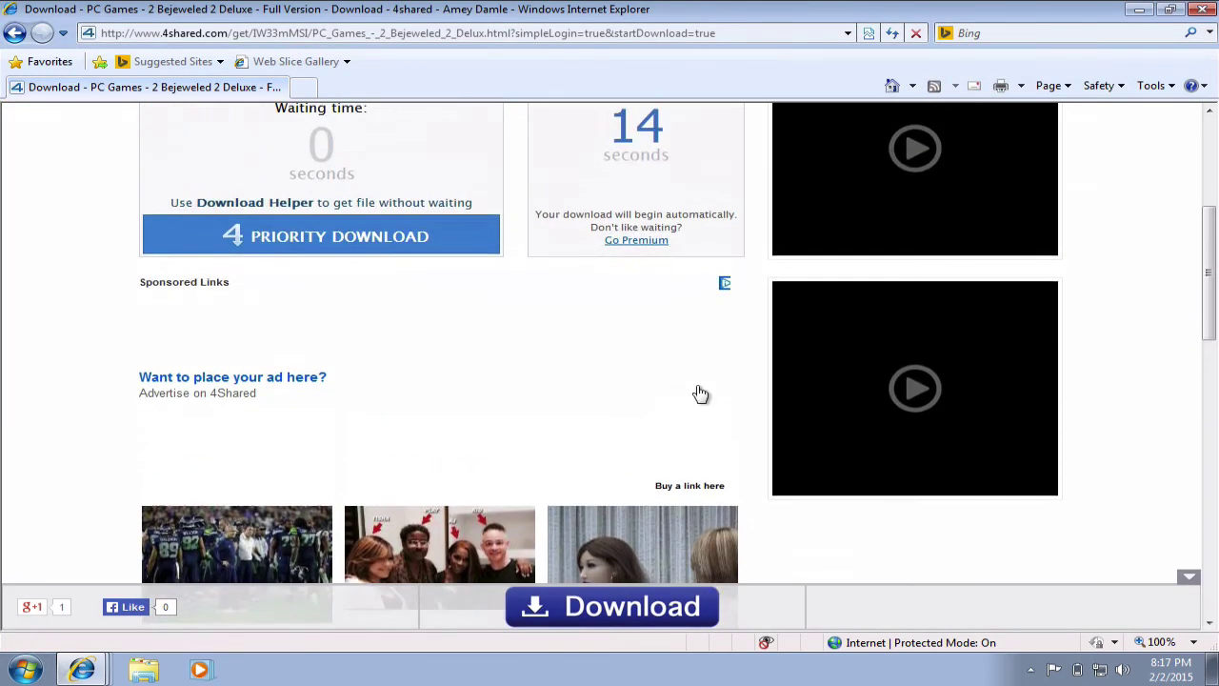
{"action": "scroll", "coordinate": [701, 393], "scroll_direction": "up", "scroll_amount": 1}
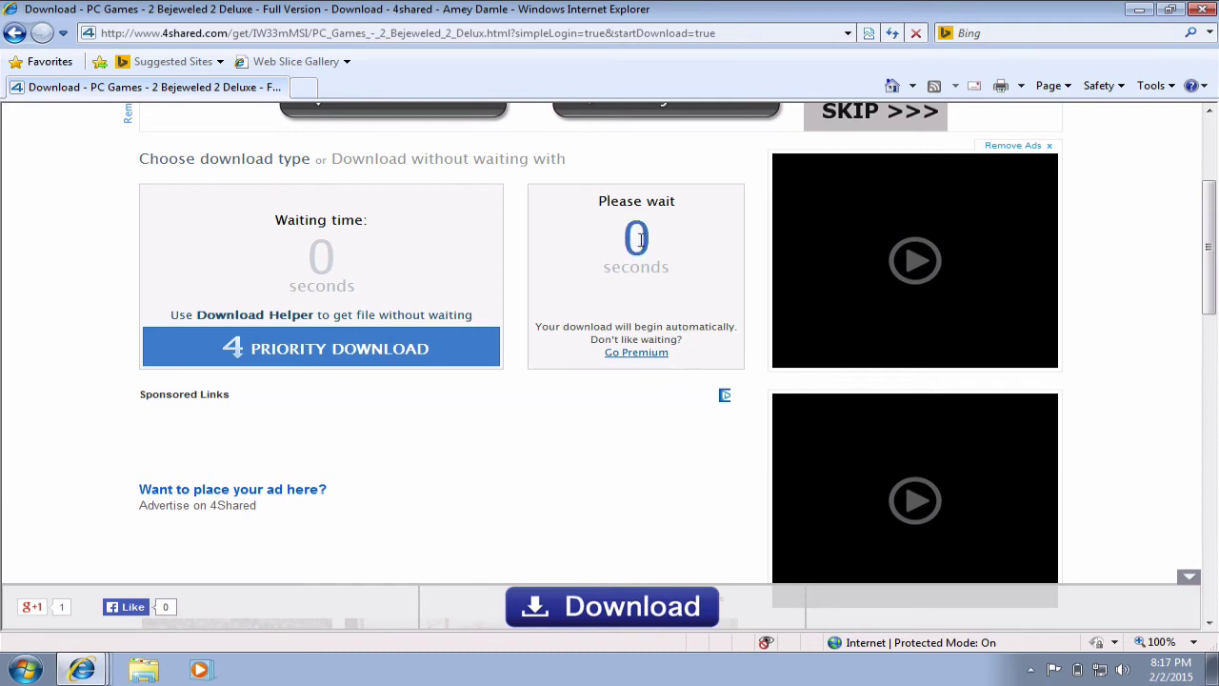
{"action": "left_click", "coordinate": [669, 351]}
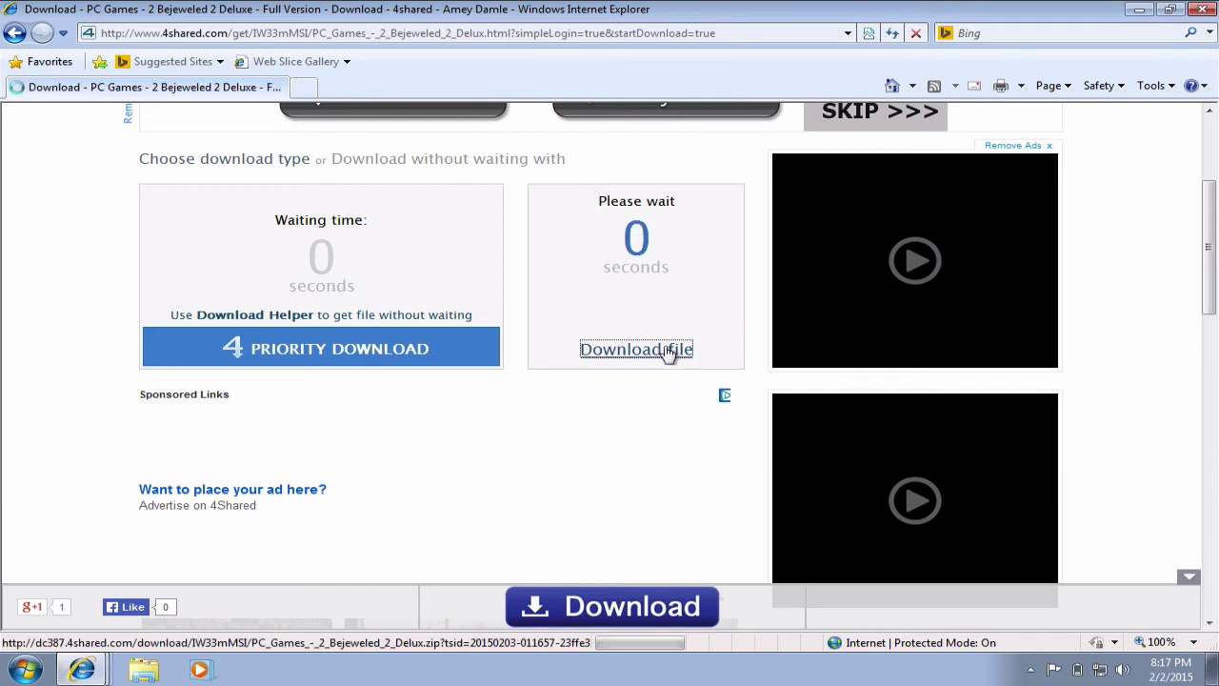
{"action": "left_click", "coordinate": [610, 349]}
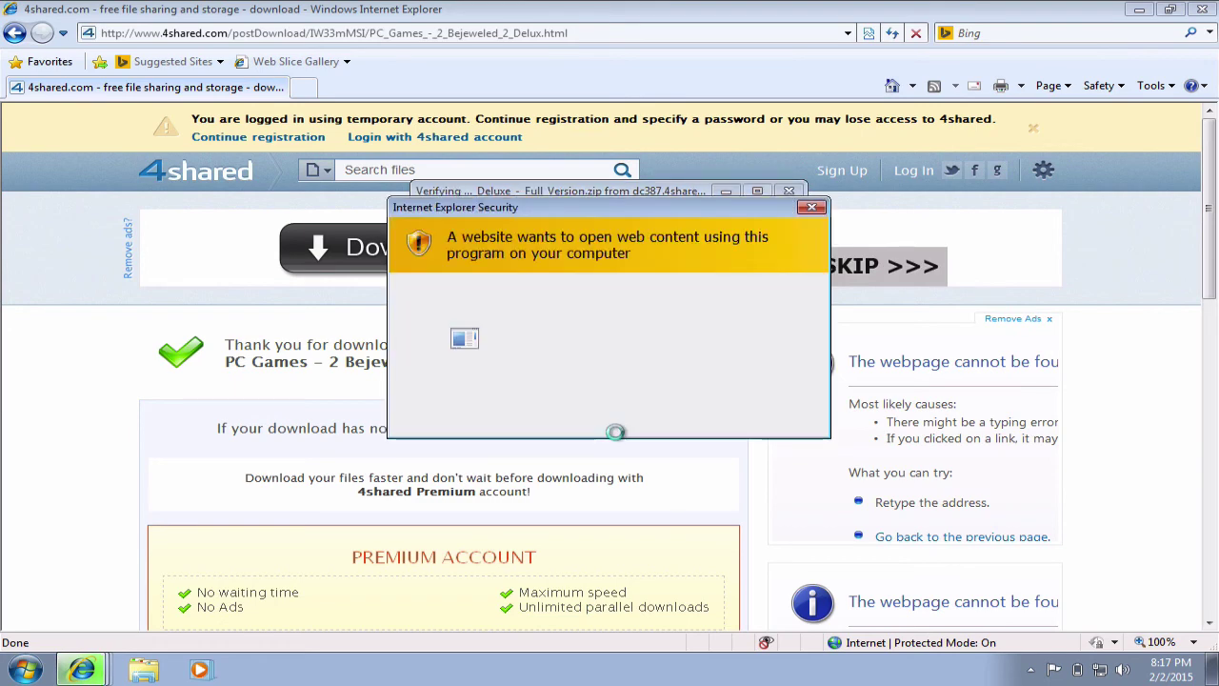
{"action": "left_click", "coordinate": [703, 419]}
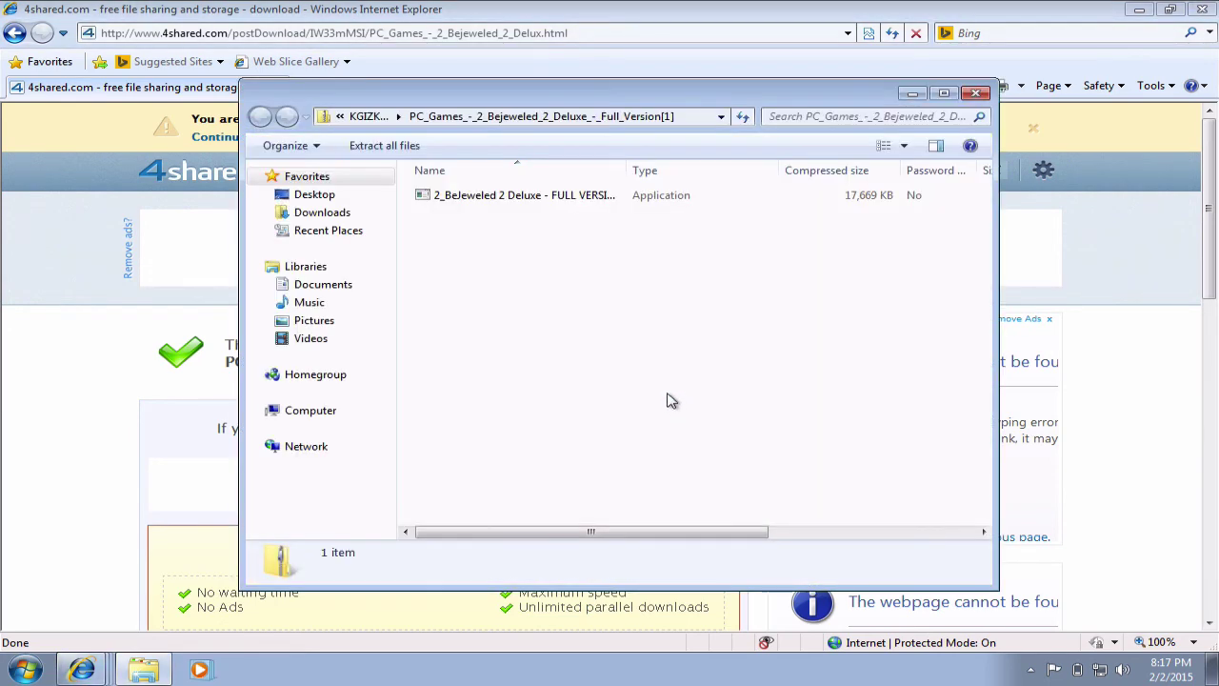
Run the 2_BeJeweled 2 Deluxe installer from the zip folder, allow it to make changes, and start the installation.
{"action": "left_click", "coordinate": [562, 200]}
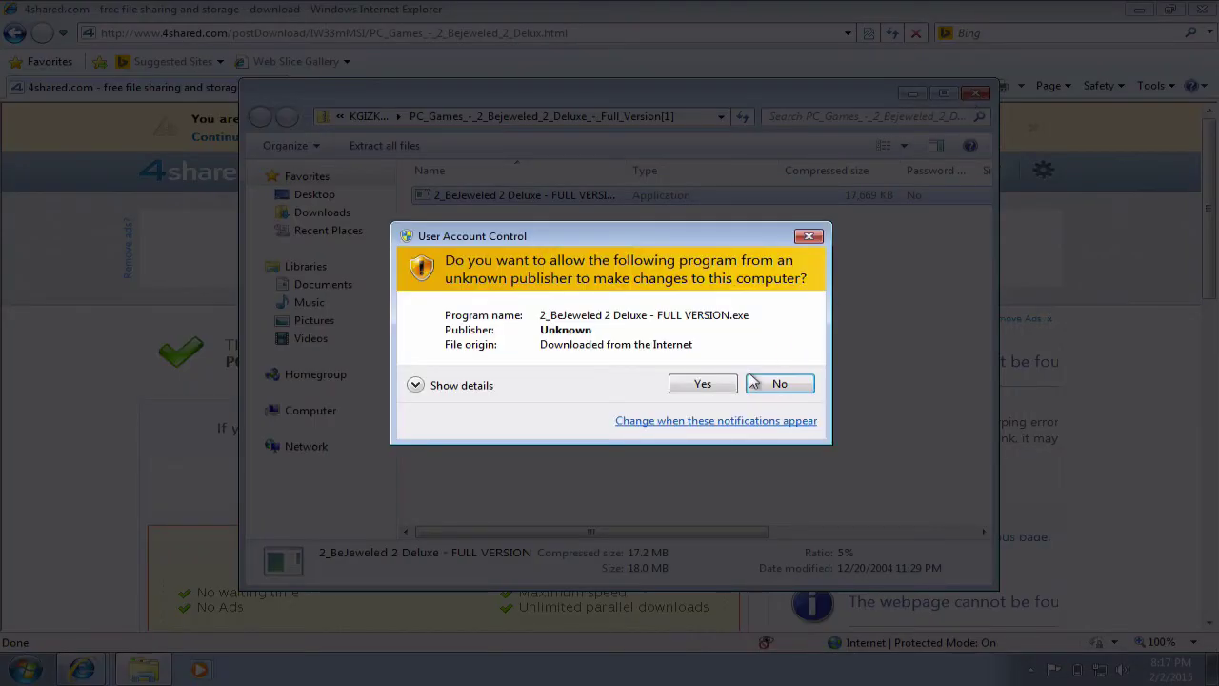
{"action": "left_click", "coordinate": [753, 382]}
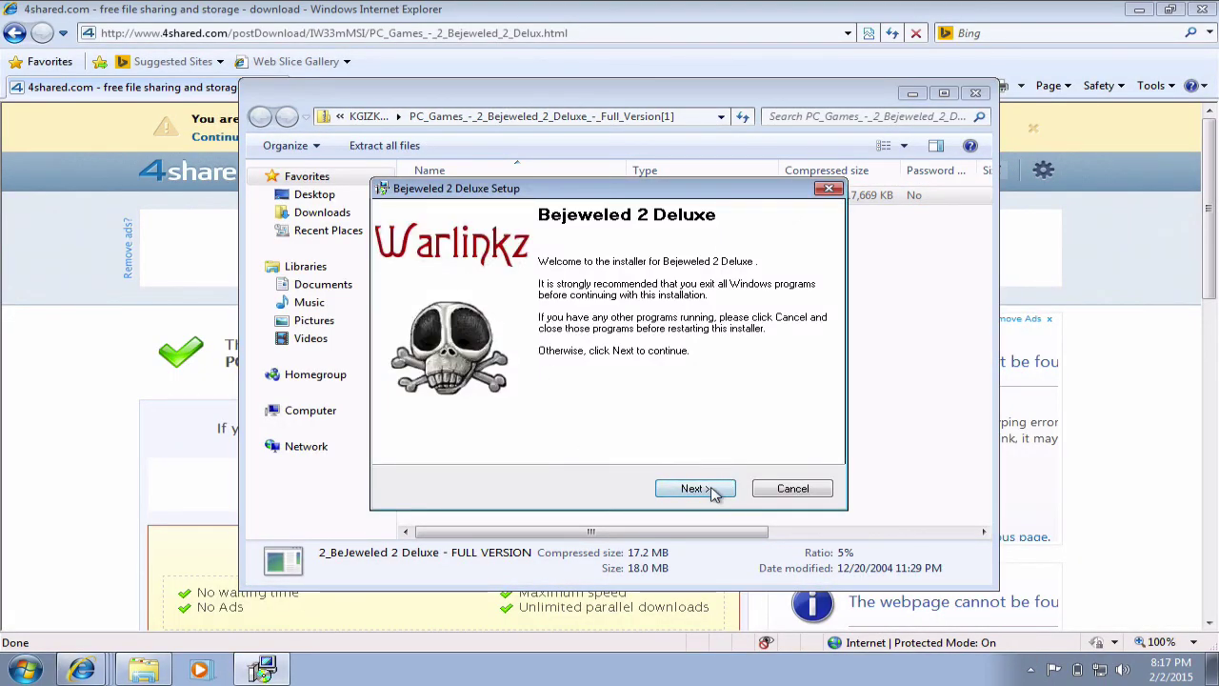
{"action": "left_click", "coordinate": [713, 491]}
{"action": "left_click", "coordinate": [709, 487]}
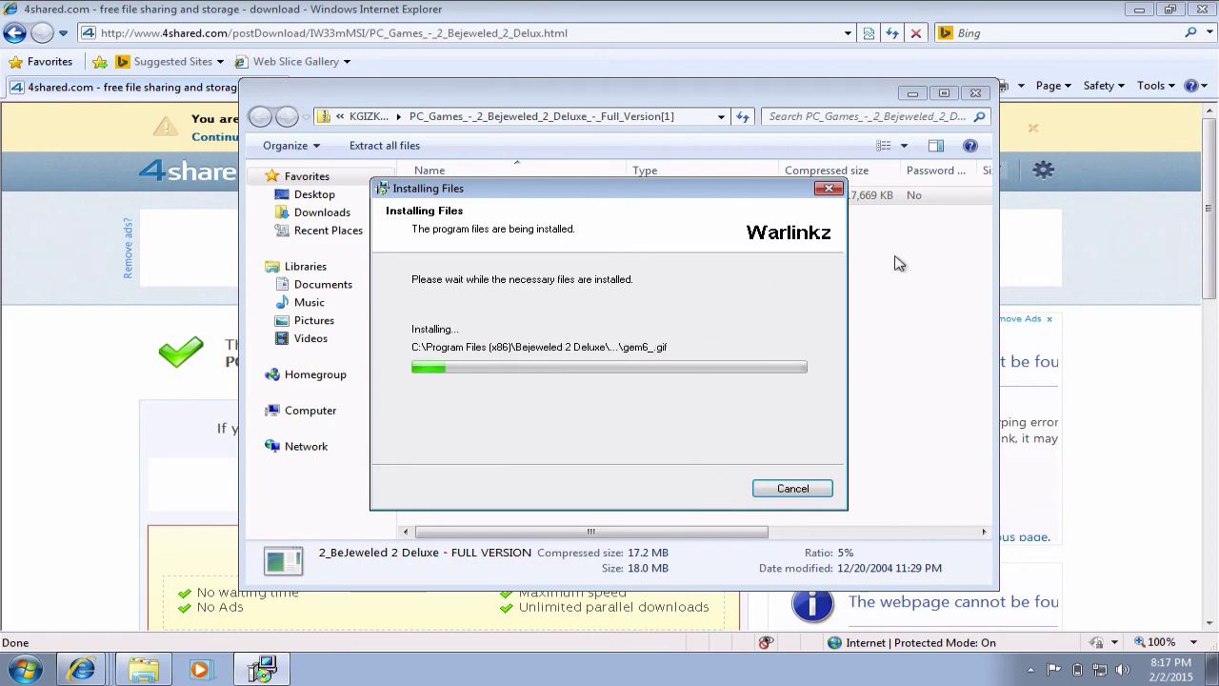
Clear the zip folder and Internet Explorer windows off the desktop, and finish the Bejeweled 2 Deluxe setup.
{"action": "left_click", "coordinate": [975, 92]}
{"action": "left_click", "coordinate": [1143, 17]}
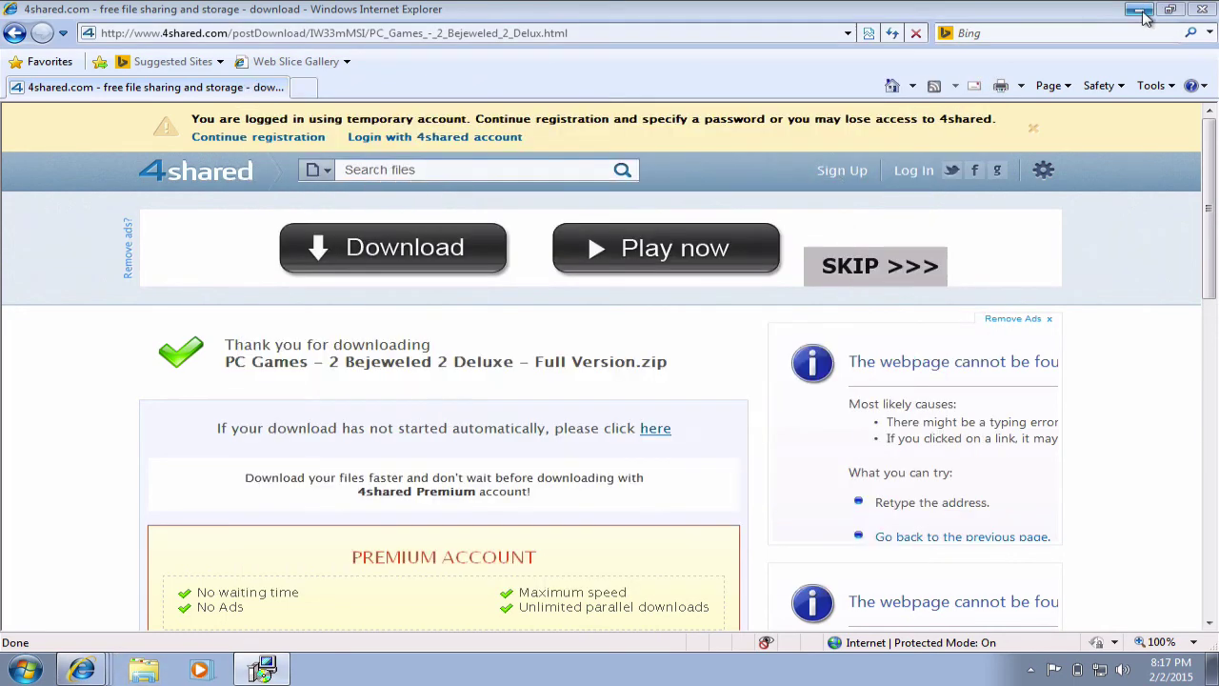
{"action": "left_click", "coordinate": [1144, 17]}
{"action": "left_click", "coordinate": [1203, 11]}
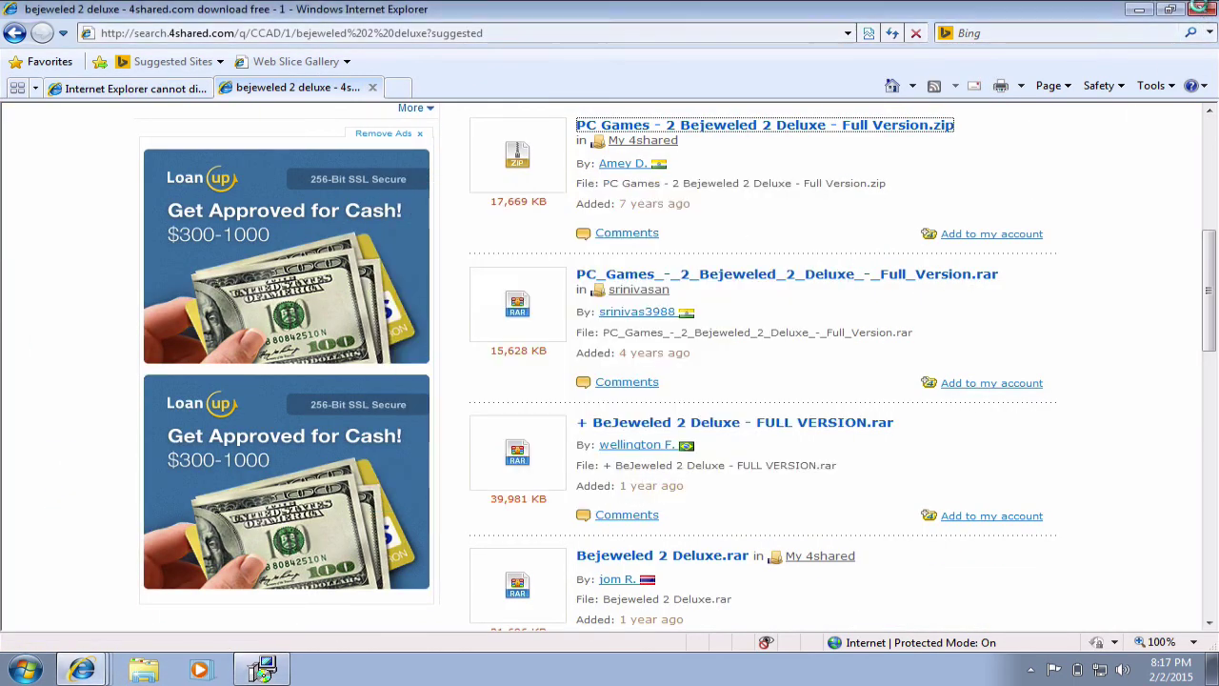
{"action": "left_click", "coordinate": [614, 341]}
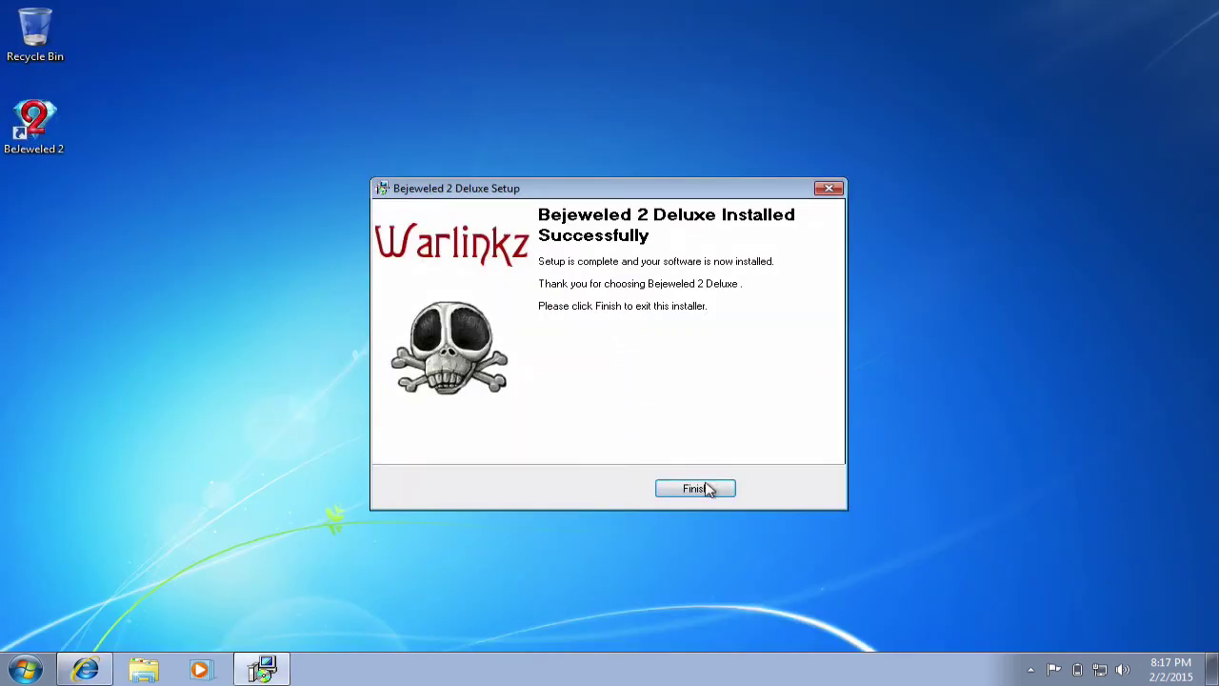
{"action": "left_click", "coordinate": [695, 489]}
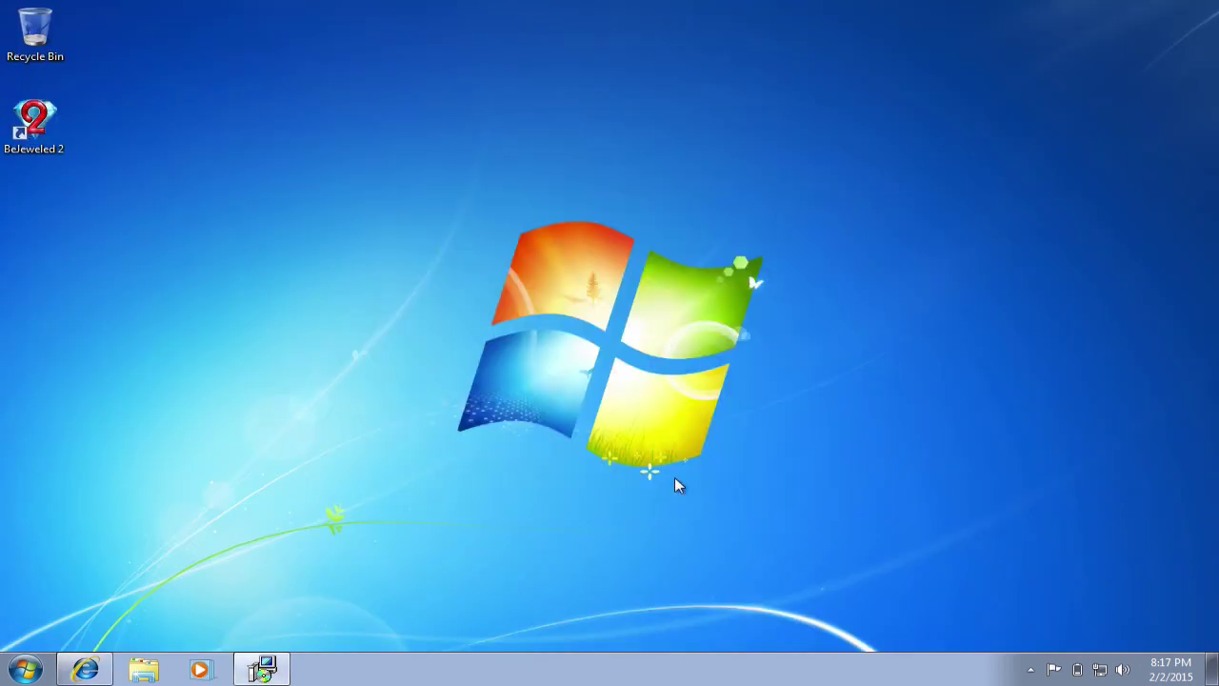
Launch BeJeweled 2 from the desktop, raise the sound volume, and enter the player's name, dismissing the welcome message.
{"action": "left_click", "coordinate": [61, 142]}
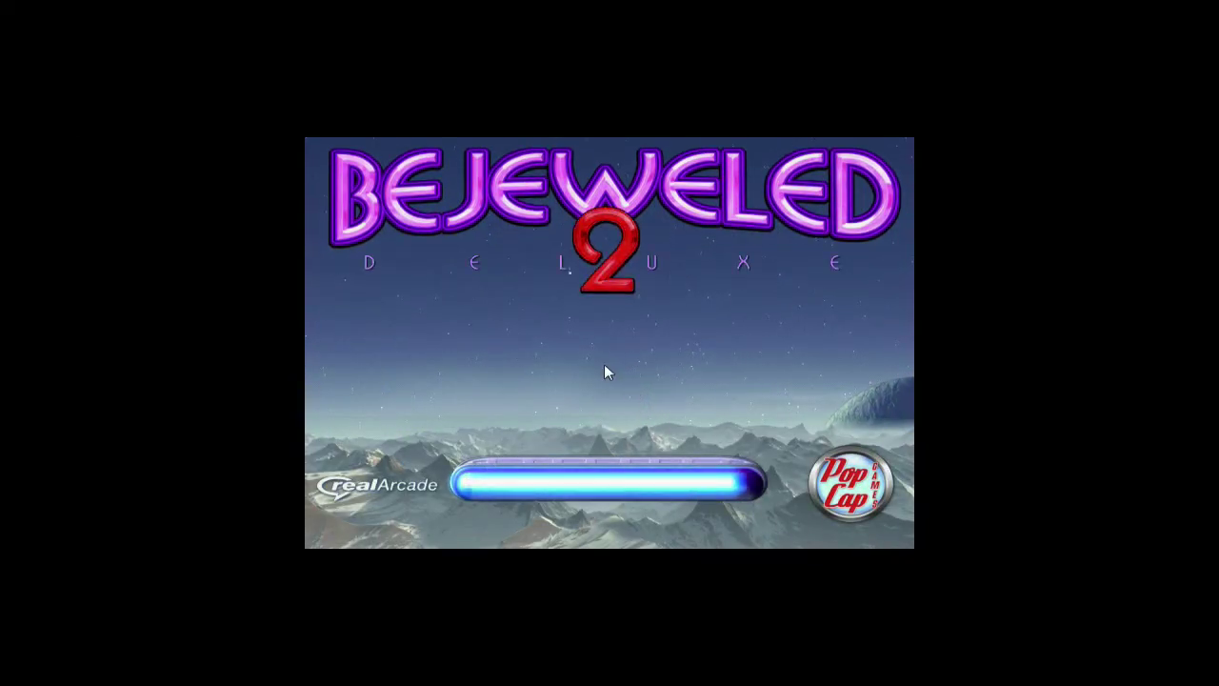
{"action": "key", "text": "XF86AudioRaiseVolume"}
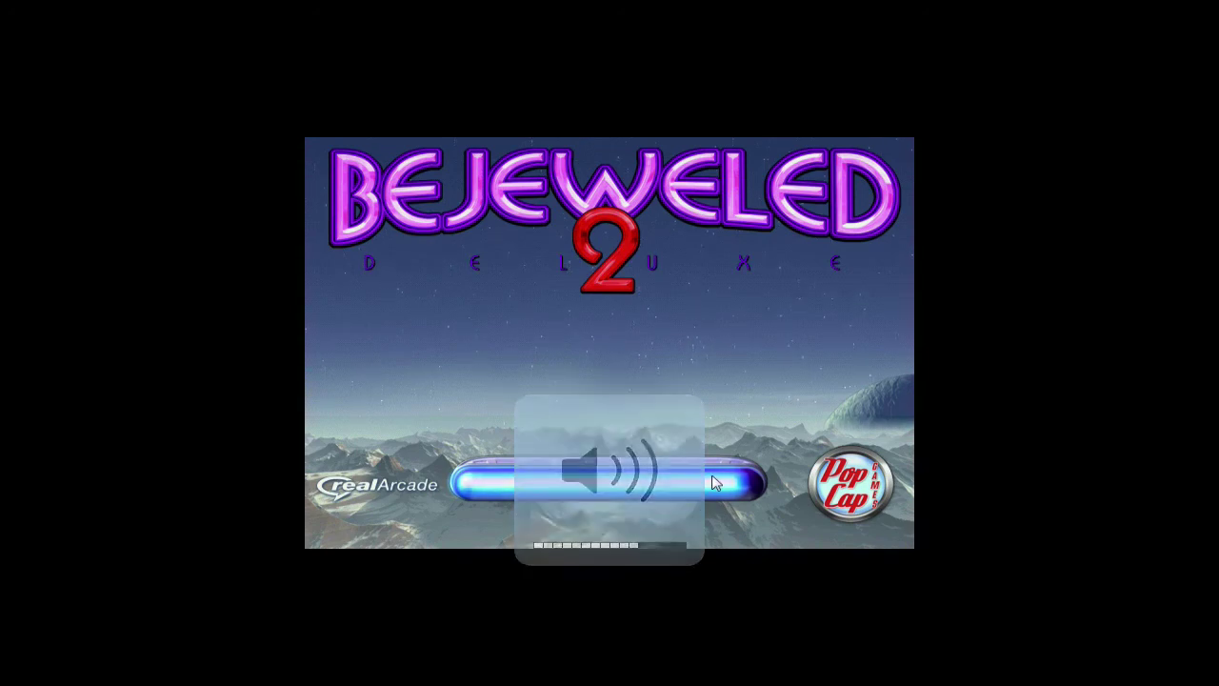
{"action": "left_click", "coordinate": [710, 483]}
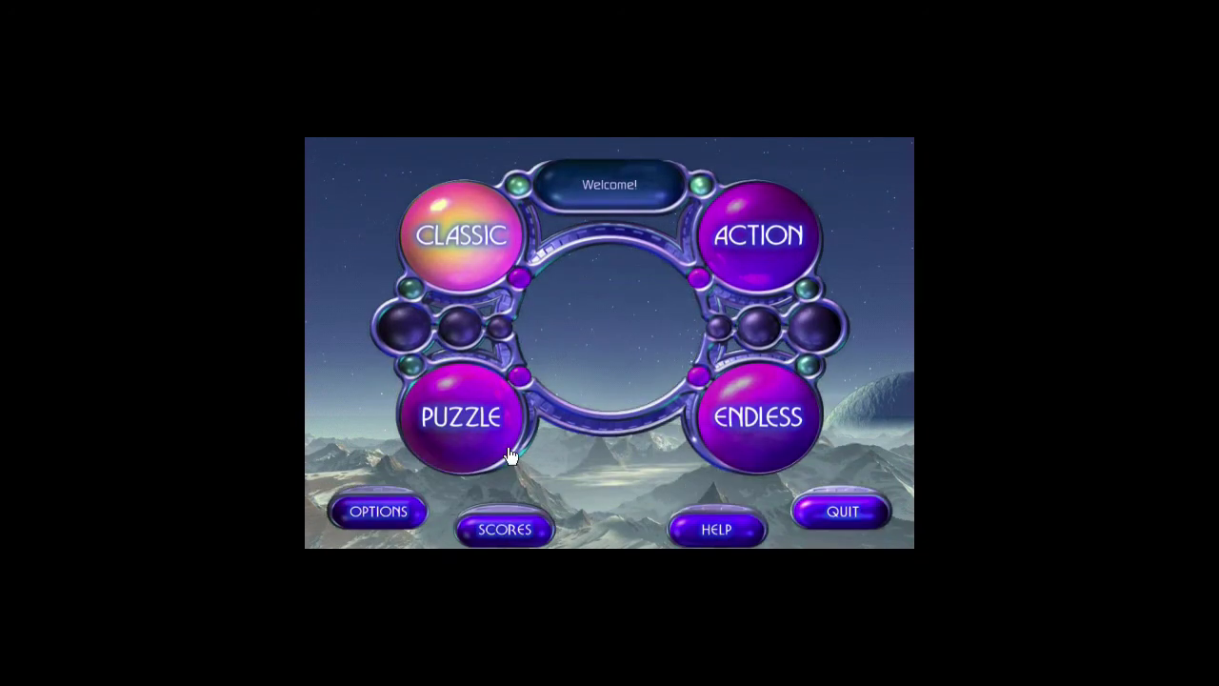
{"action": "type", "text": "chris"}
{"action": "key", "text": "Return"}
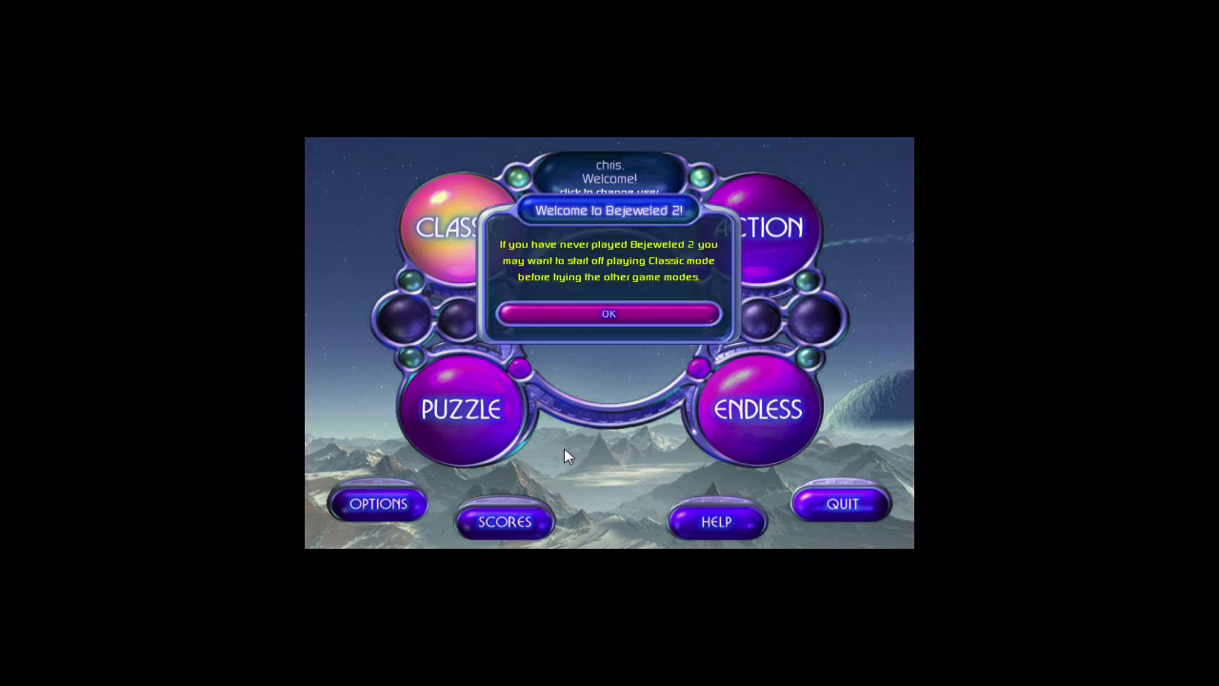
{"action": "left_click", "coordinate": [639, 310]}
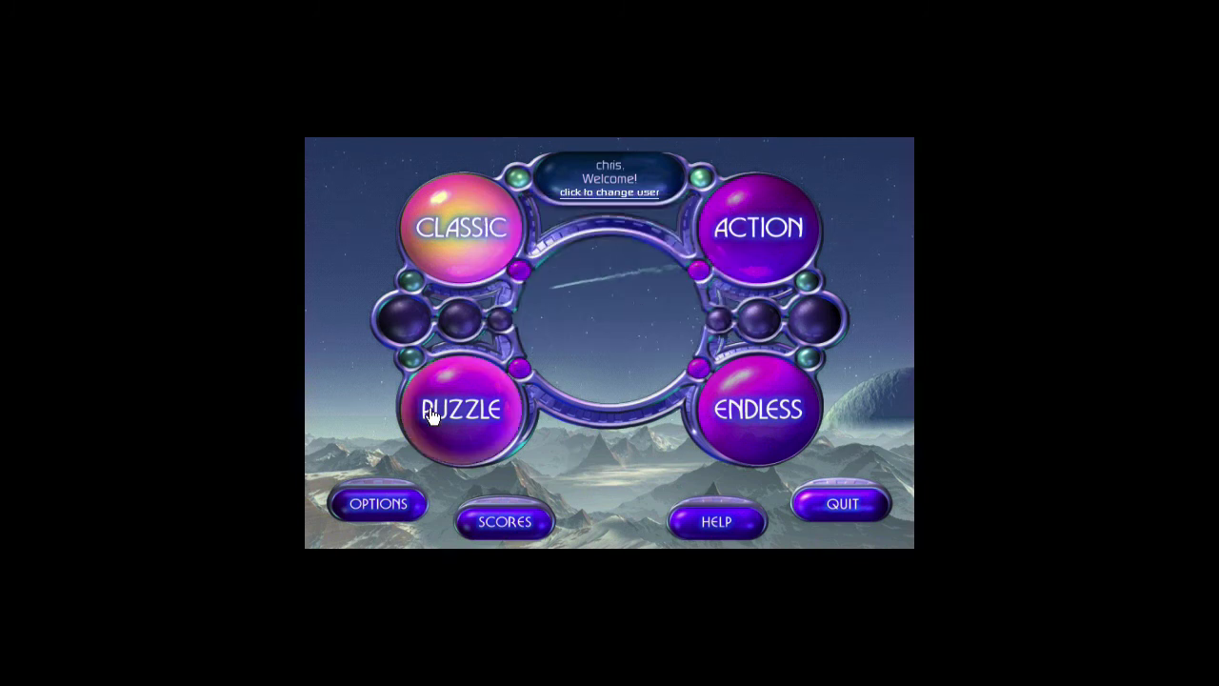
Enable High Resolution in the game options despite the performance warning.
{"action": "left_click", "coordinate": [398, 508]}
{"action": "left_click", "coordinate": [698, 322]}
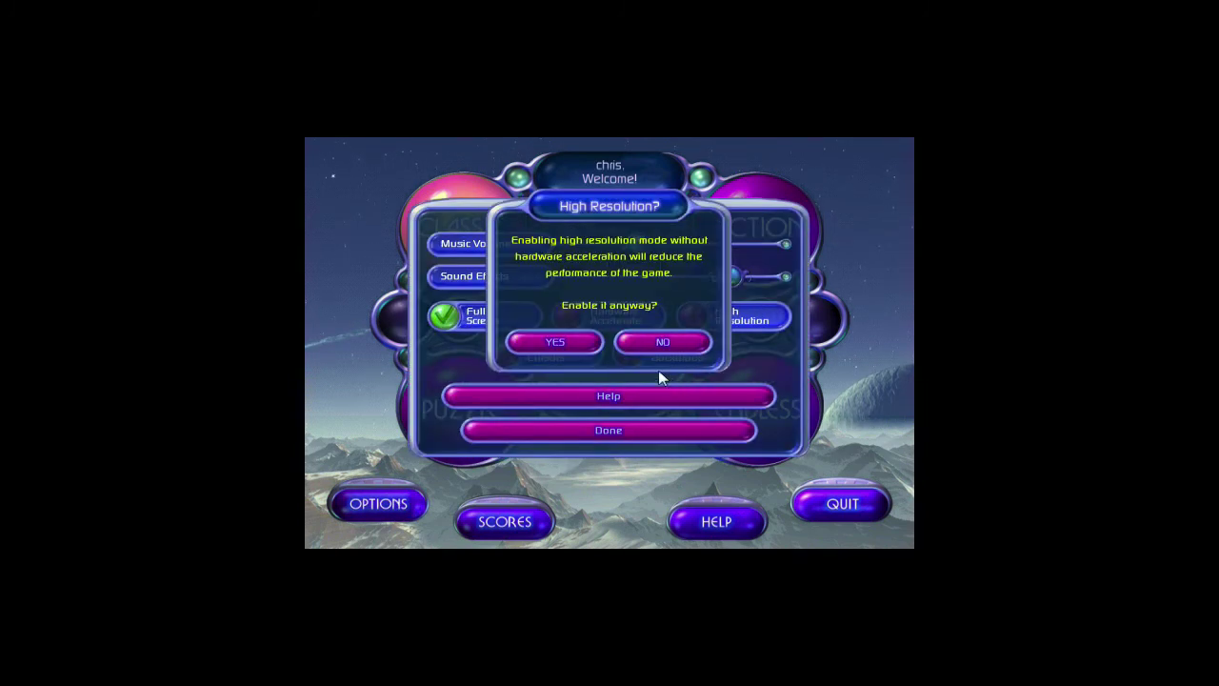
{"action": "left_click", "coordinate": [556, 347]}
{"action": "left_click", "coordinate": [612, 431]}
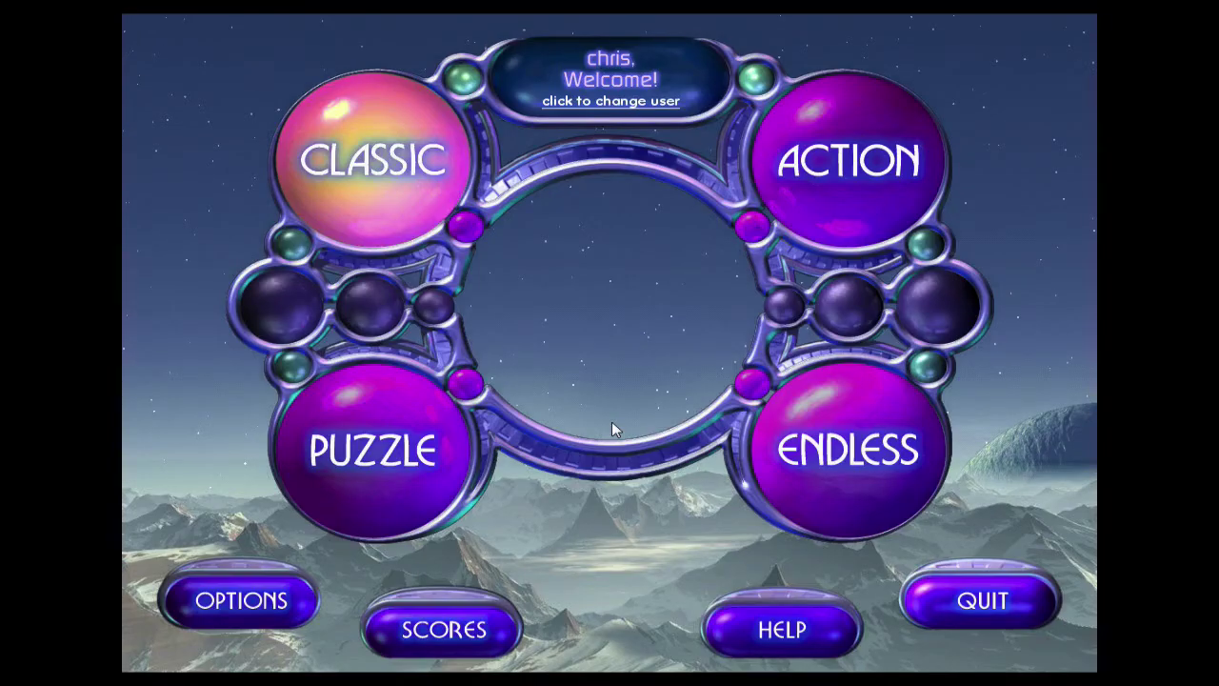
Start a Classic game with the volume raised, and continue past the How To Play instructions.
{"action": "left_click", "coordinate": [417, 207]}
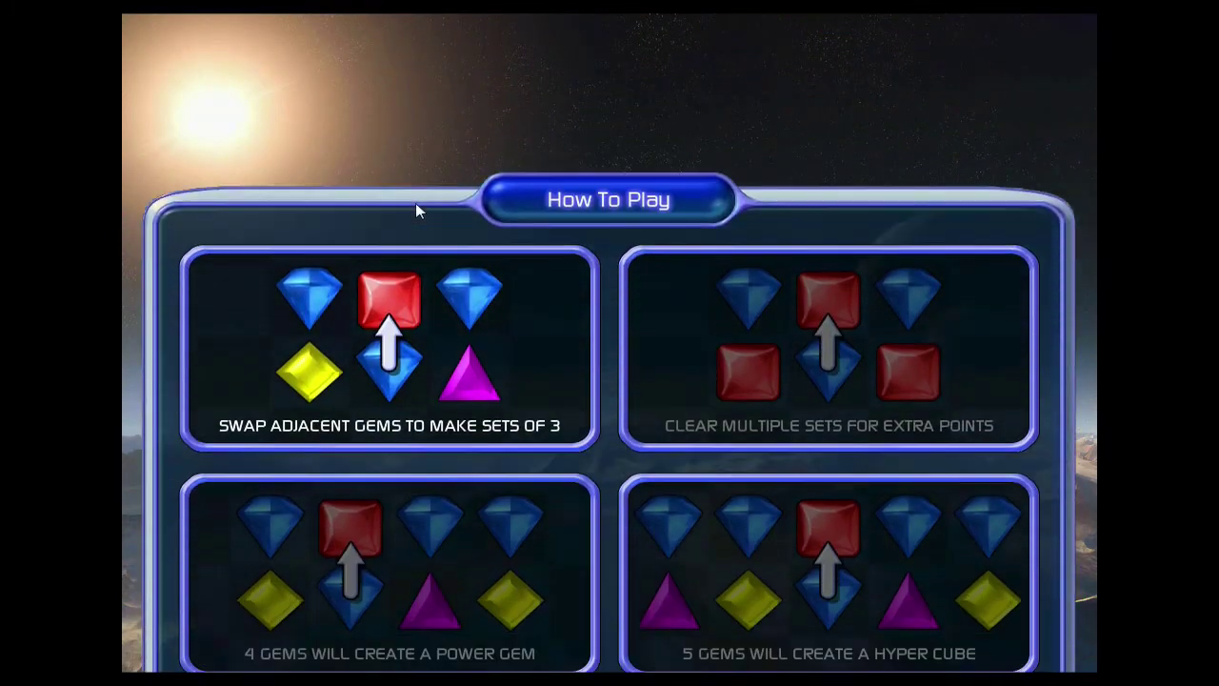
{"action": "key", "text": "XF86AudioRaiseVolume"}
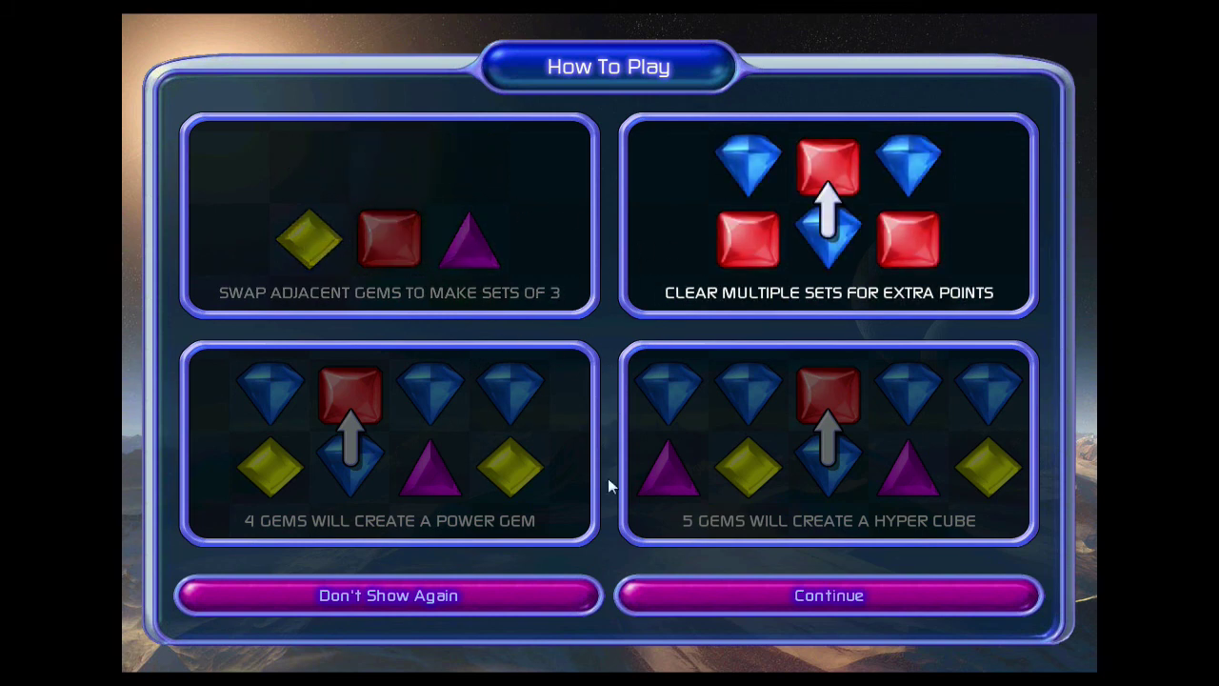
{"action": "left_click", "coordinate": [675, 606]}
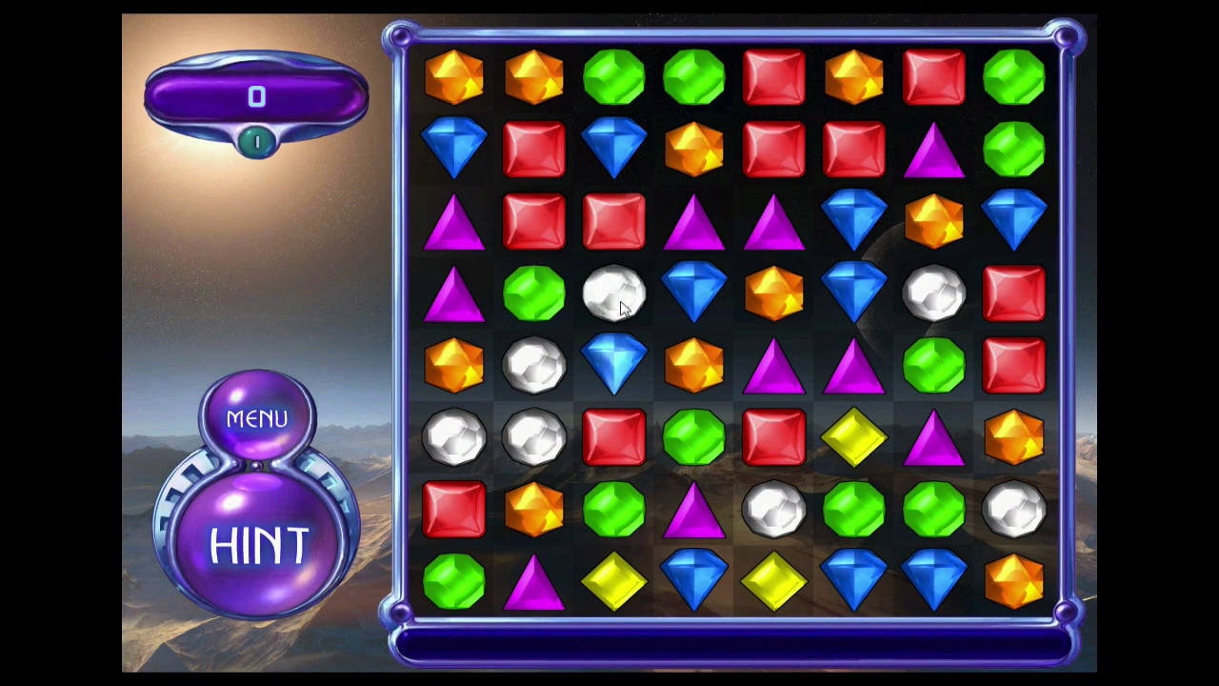
Swap adjacent gems to match sets of three, merge four green gems into a Power Gem, and stop its tip from showing again.
{"action": "left_click_drag", "start_coordinate": [622, 306], "coordinate": [518, 304]}
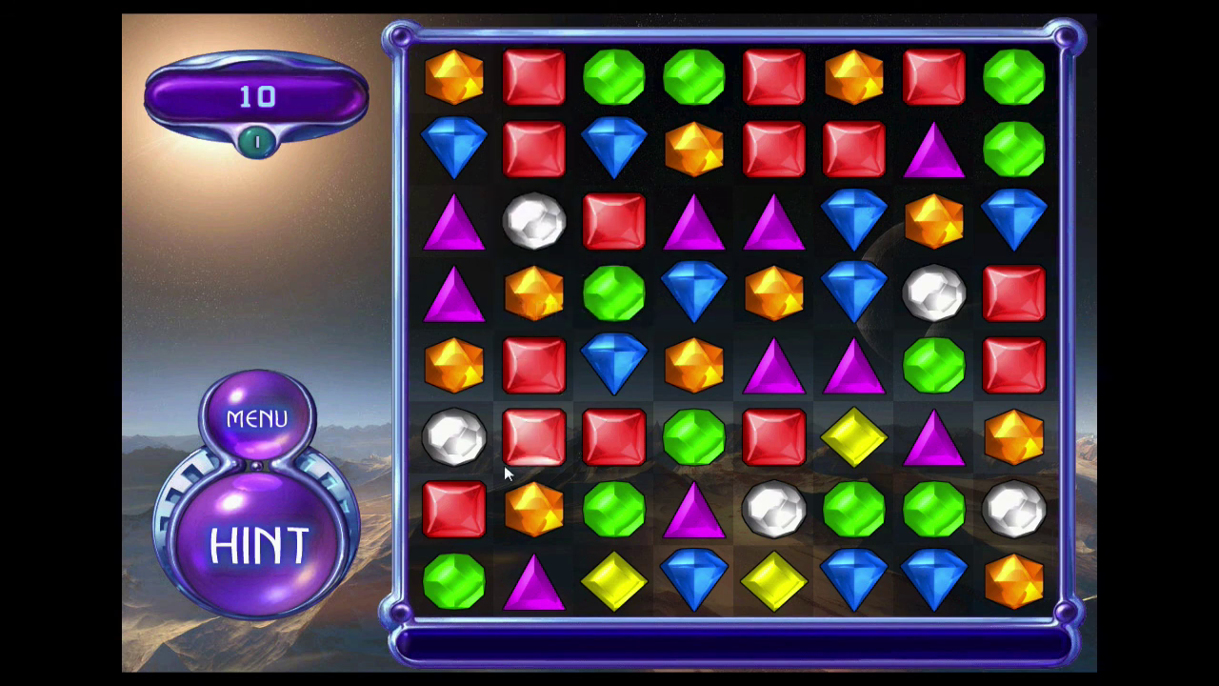
{"action": "left_click_drag", "start_coordinate": [510, 491], "coordinate": [448, 500]}
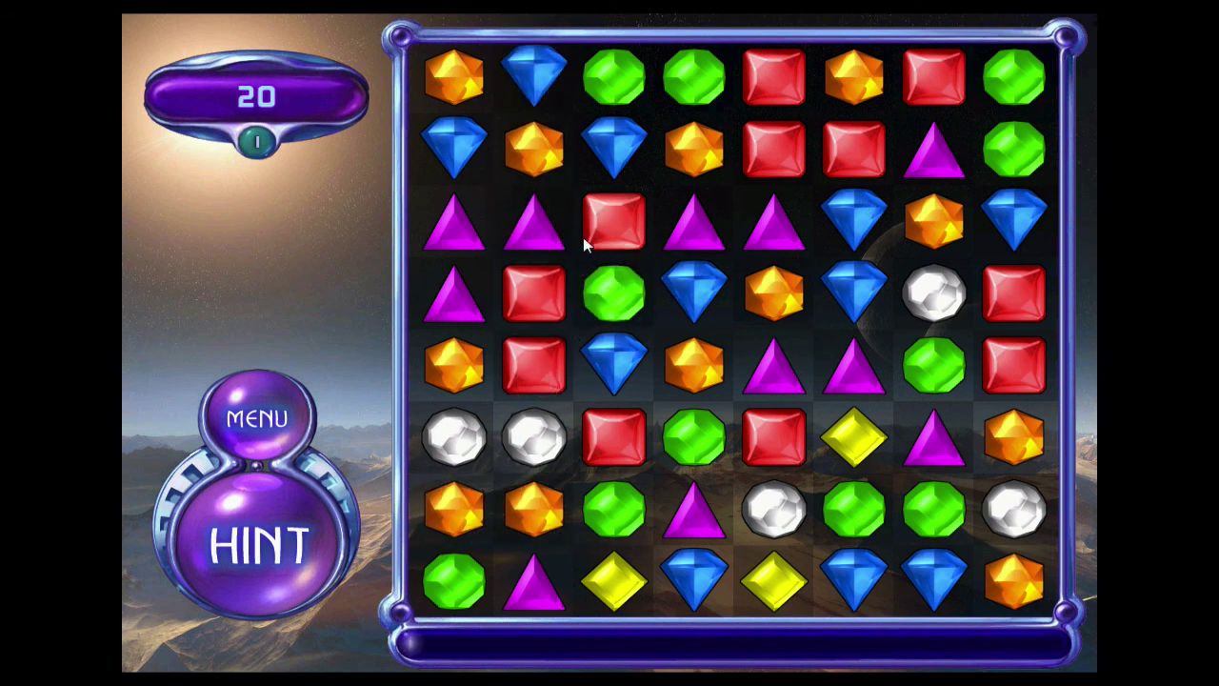
{"action": "left_click_drag", "start_coordinate": [583, 237], "coordinate": [486, 228]}
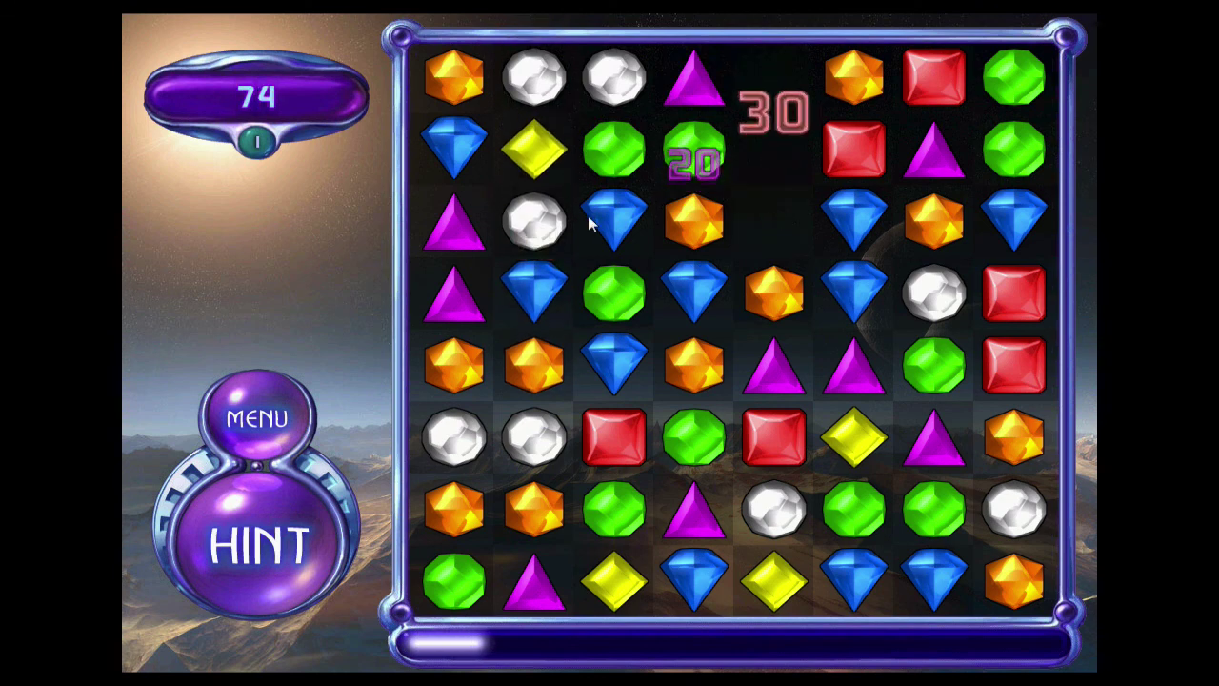
{"action": "left_click_drag", "start_coordinate": [617, 224], "coordinate": [615, 294]}
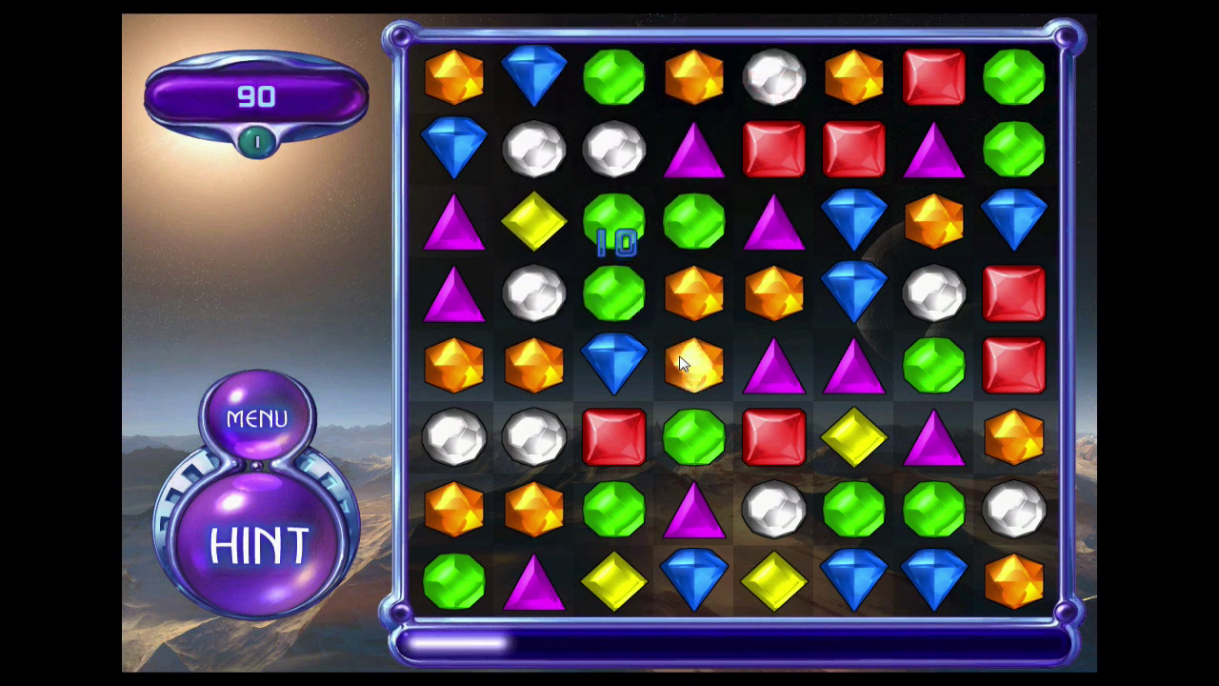
{"action": "left_click_drag", "start_coordinate": [680, 362], "coordinate": [592, 359]}
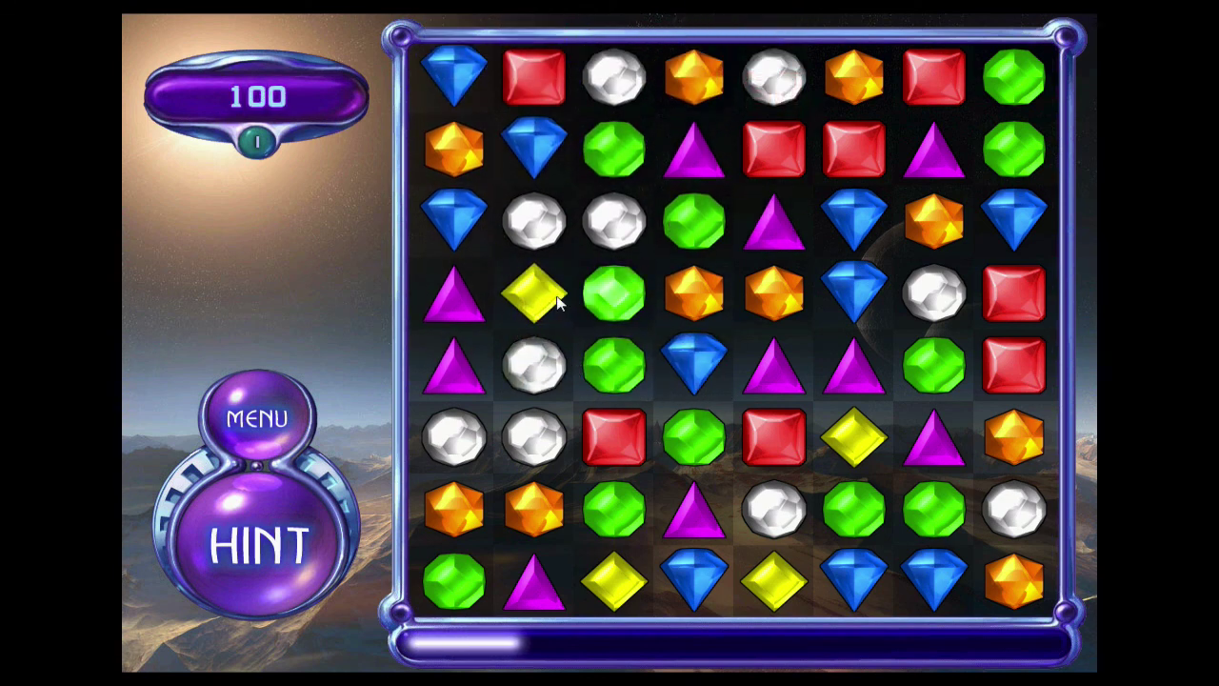
{"action": "left_click_drag", "start_coordinate": [701, 428], "coordinate": [615, 433]}
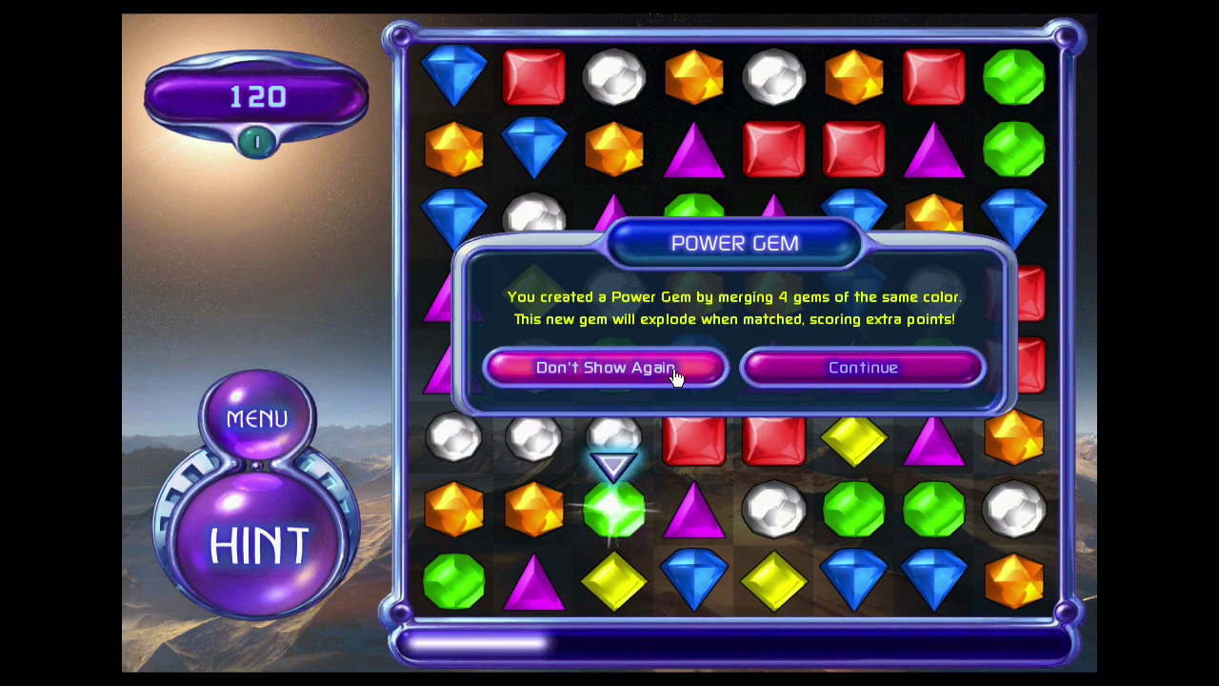
{"action": "left_click", "coordinate": [708, 368]}
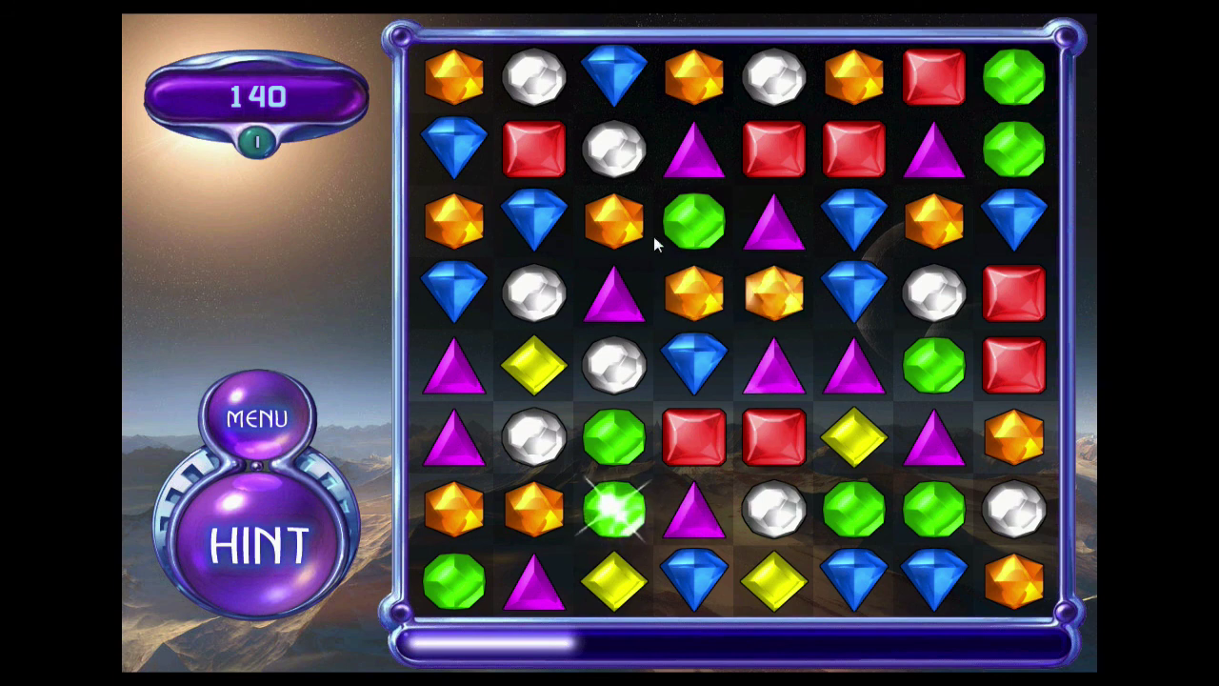
Continue the Classic game by swapping adjacent gems to clear blue, red, orange, white and purple sets.
{"action": "left_click_drag", "start_coordinate": [543, 215], "coordinate": [477, 217]}
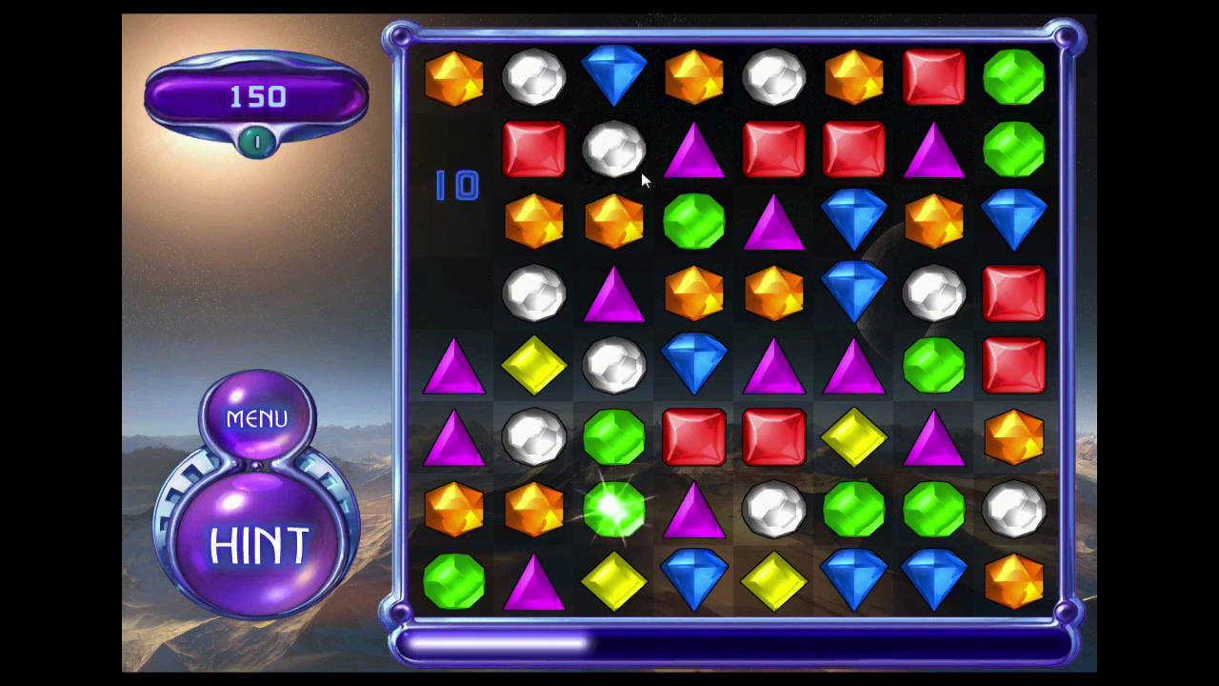
{"action": "left_click_drag", "start_coordinate": [951, 79], "coordinate": [951, 152]}
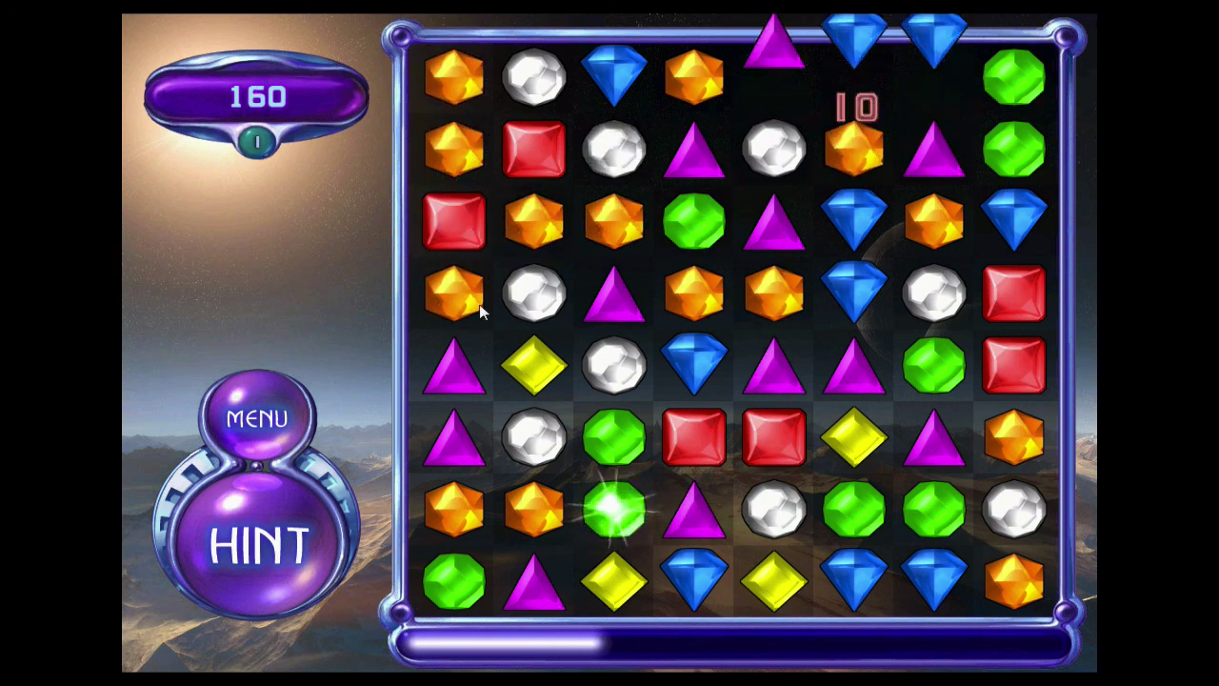
{"action": "left_click_drag", "start_coordinate": [481, 313], "coordinate": [472, 221]}
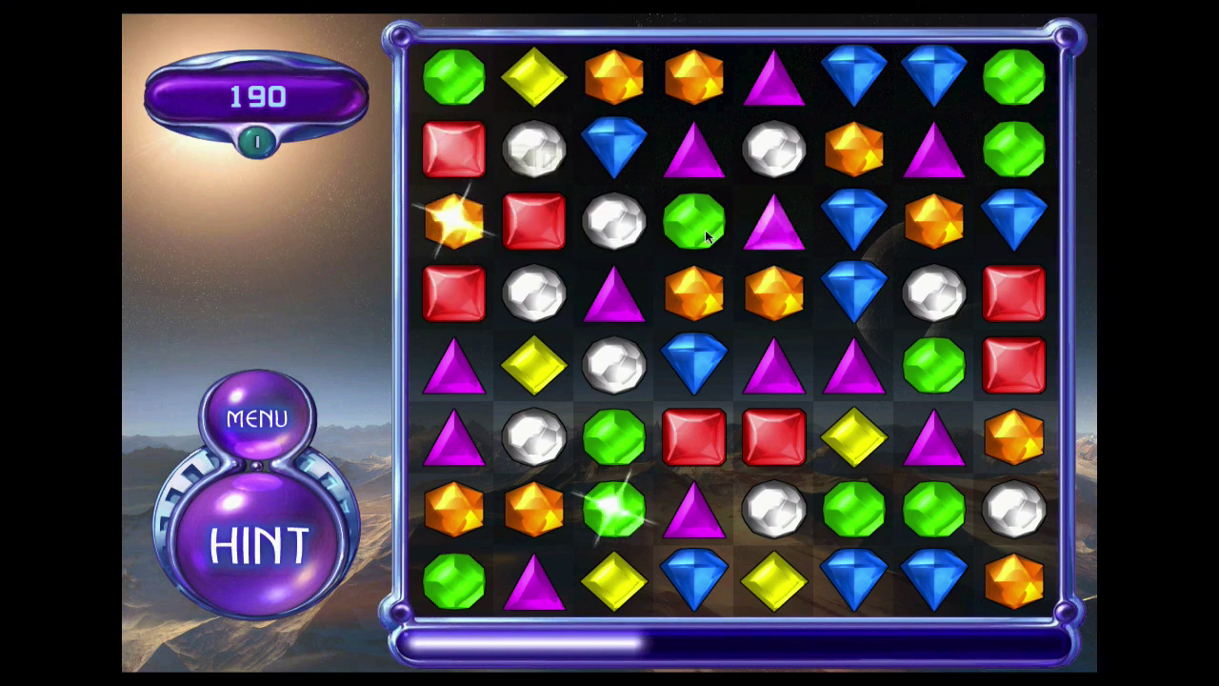
{"action": "left_click_drag", "start_coordinate": [614, 293], "coordinate": [533, 293]}
{"action": "left_click", "coordinate": [970, 374]}
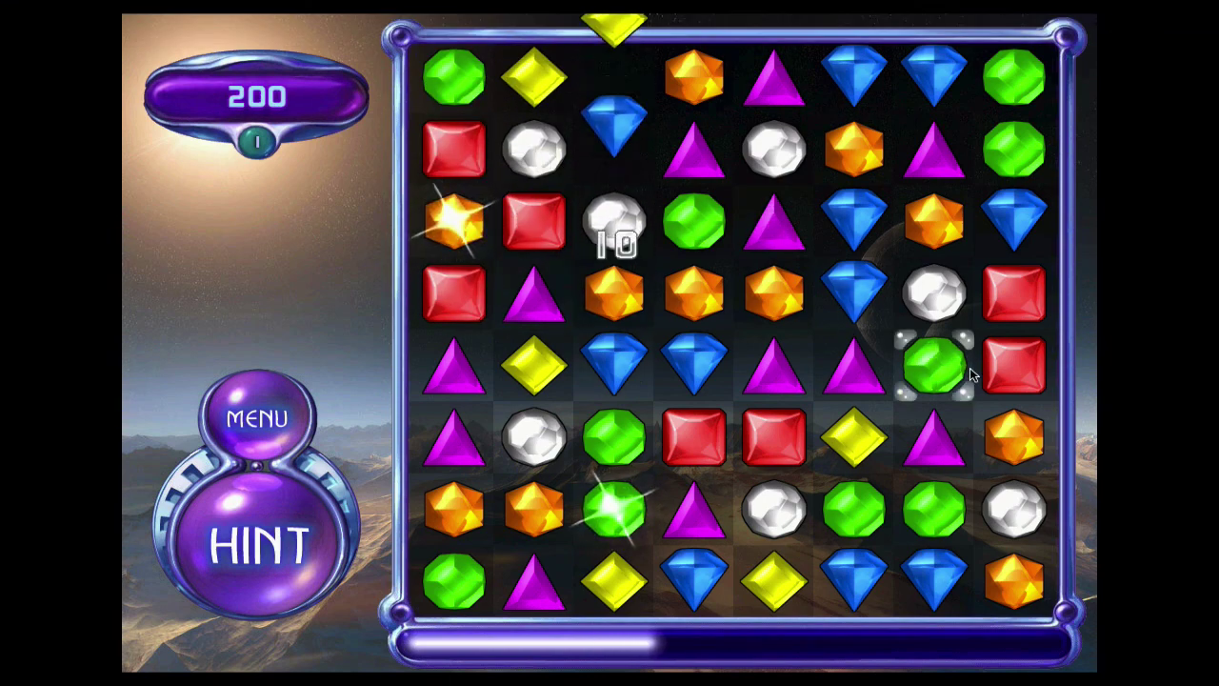
{"action": "left_click", "coordinate": [970, 413]}
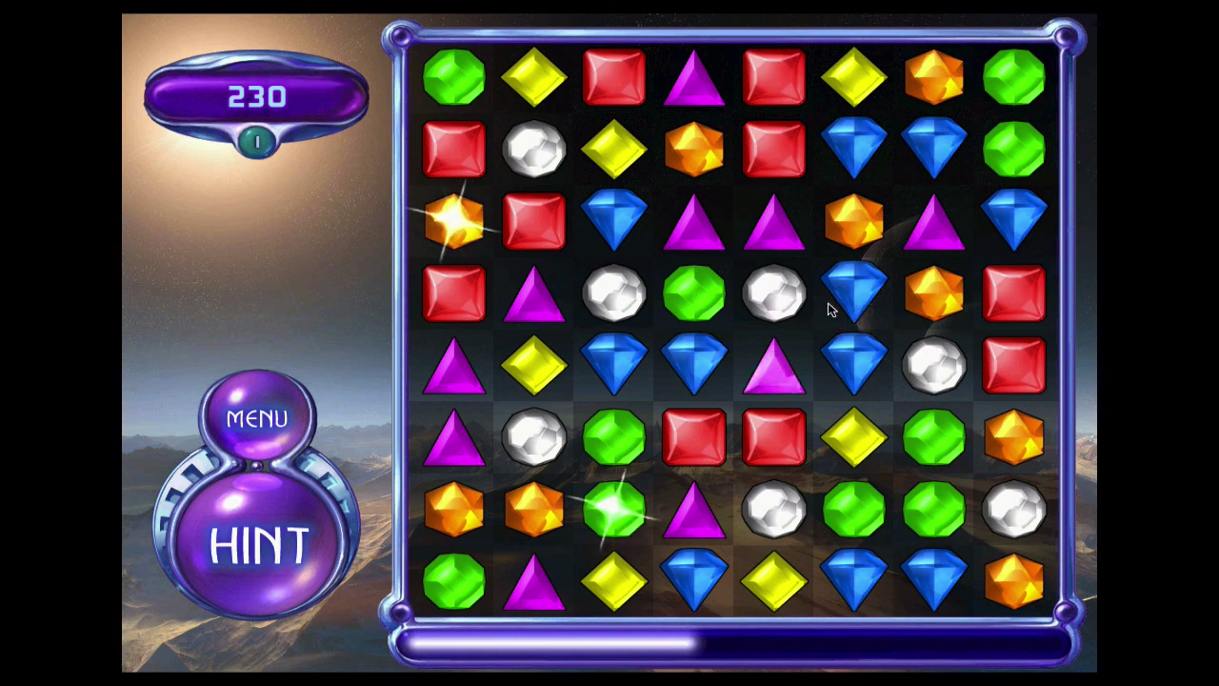
{"action": "left_click_drag", "start_coordinate": [857, 345], "coordinate": [786, 360]}
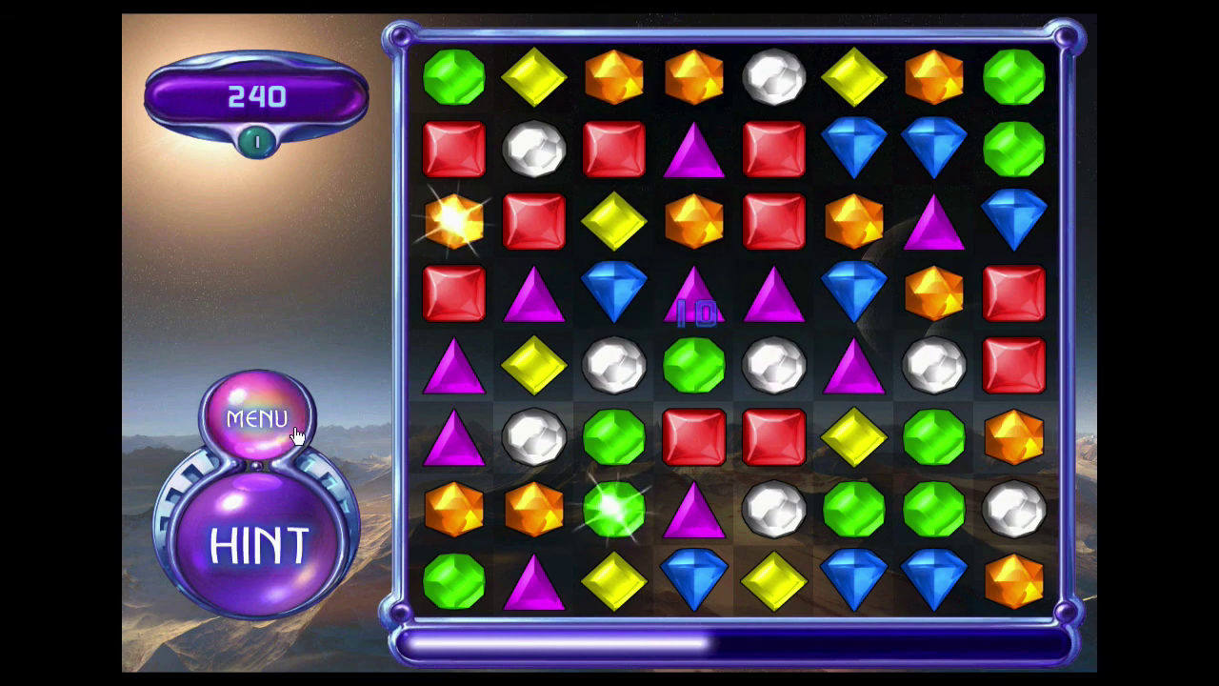
Leave the Classic game for the main menu, and quit Bejeweled 2.
{"action": "left_click", "coordinate": [296, 436]}
{"action": "left_click", "coordinate": [539, 451]}
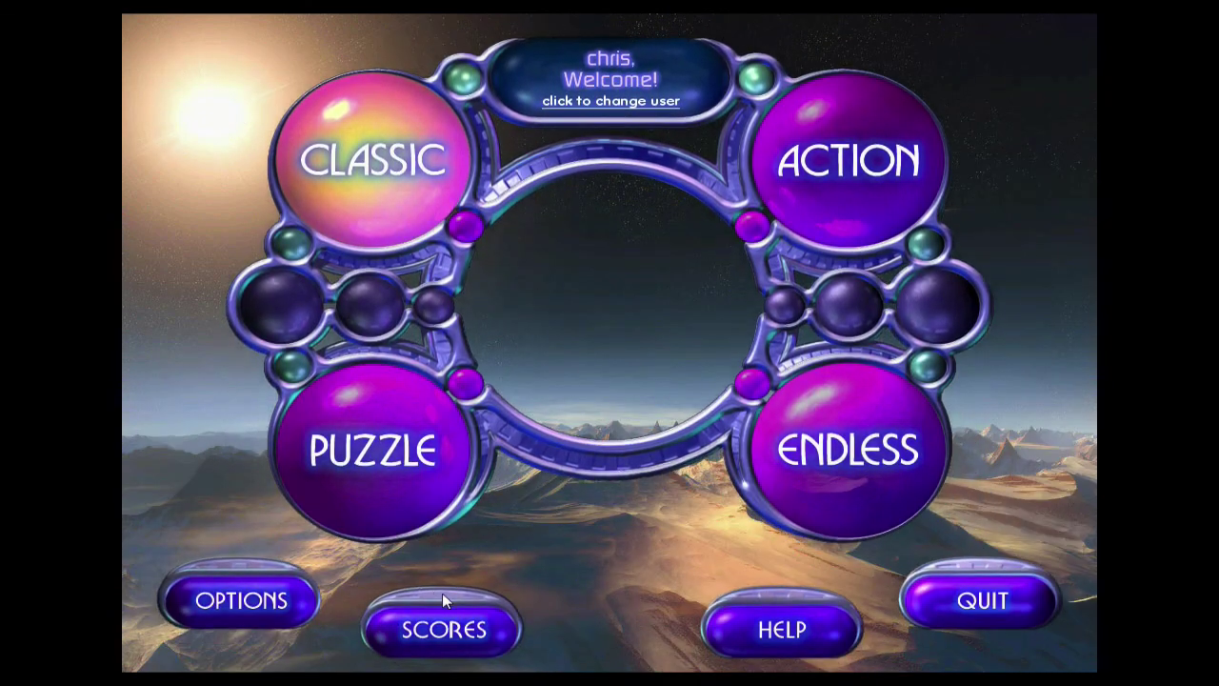
{"action": "left_click", "coordinate": [947, 607]}
{"action": "left_click", "coordinate": [558, 231]}
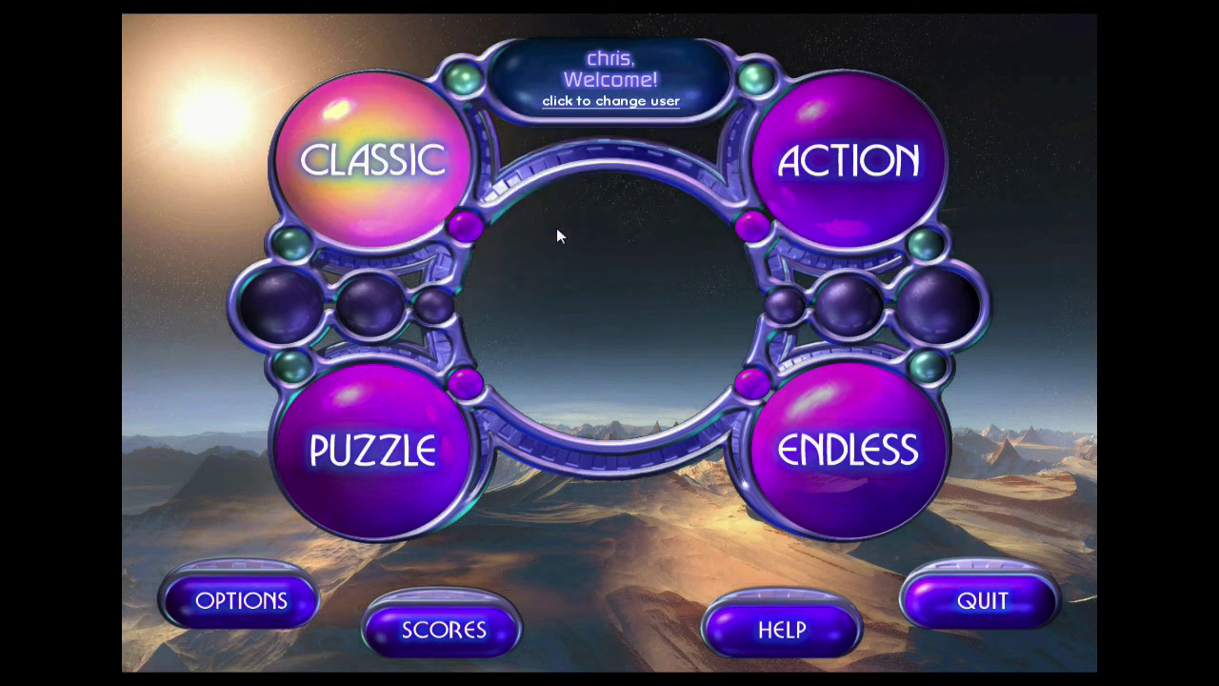